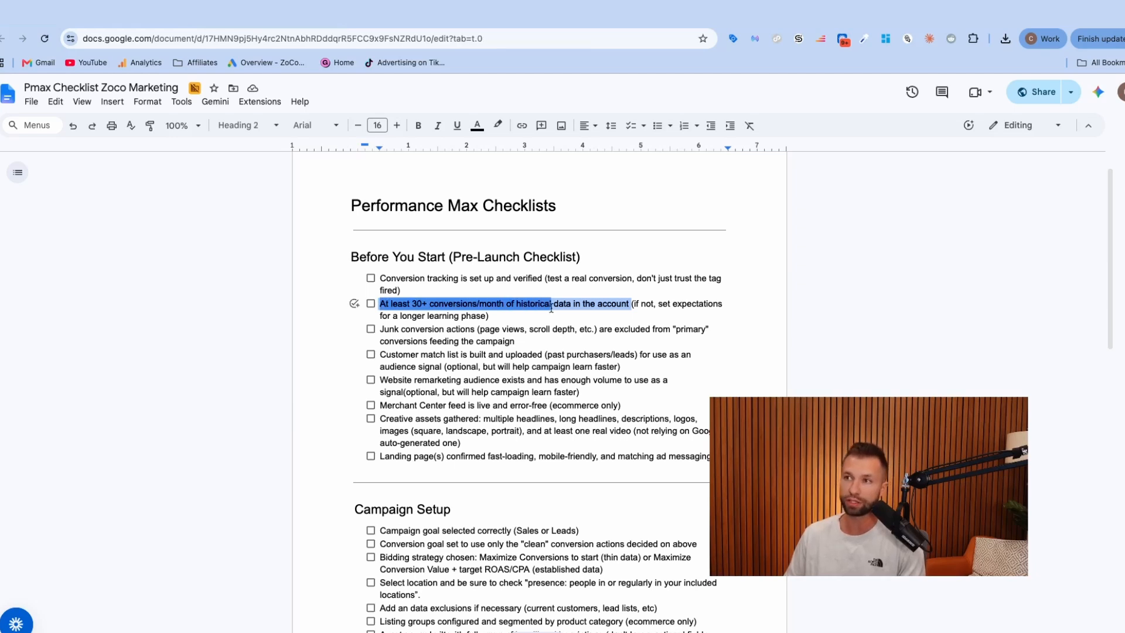
- Highlight the pre-launch checklist item about 30+ monthly conversions and its note on setting expectations for a longer learning phase
{"action": "left_click_drag", "start_coordinate": [551, 307], "coordinate": [490, 317]}
{"action": "left_click_drag", "start_coordinate": [631, 305], "coordinate": [470, 316]}
{"action": "left_click", "coordinate": [653, 304]}
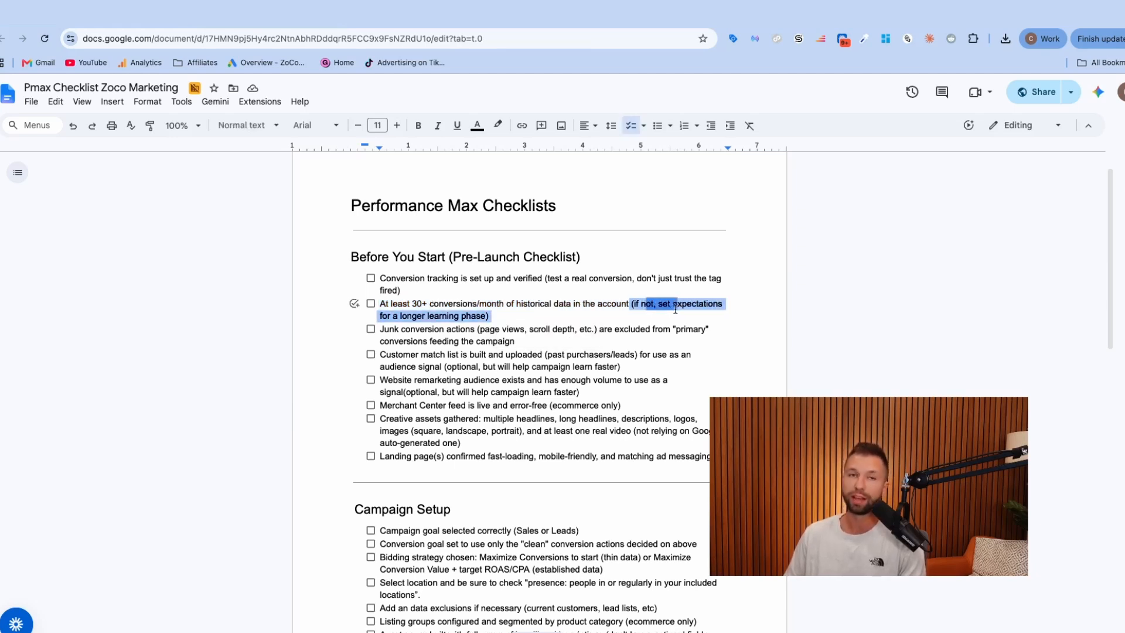
{"action": "left_click_drag", "start_coordinate": [675, 308], "coordinate": [490, 317]}
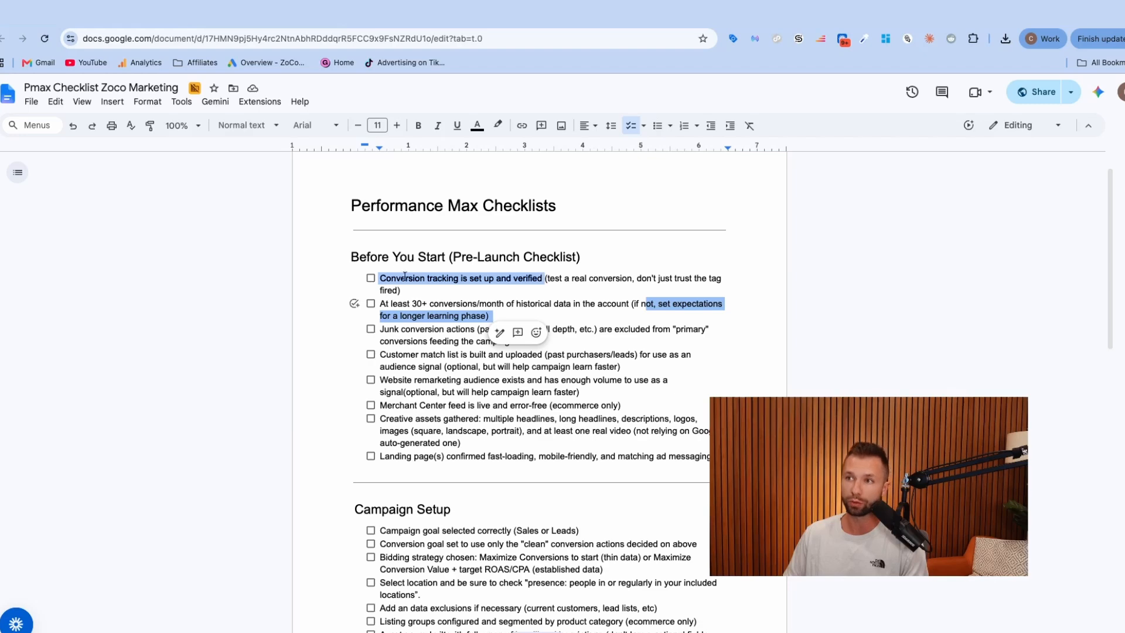
- Review the account's conversion goals and their statuses in Google Ads, and tick off the conversion tracking item in the Google Docs checklist
{"action": "left_click", "coordinate": [125, 14]}
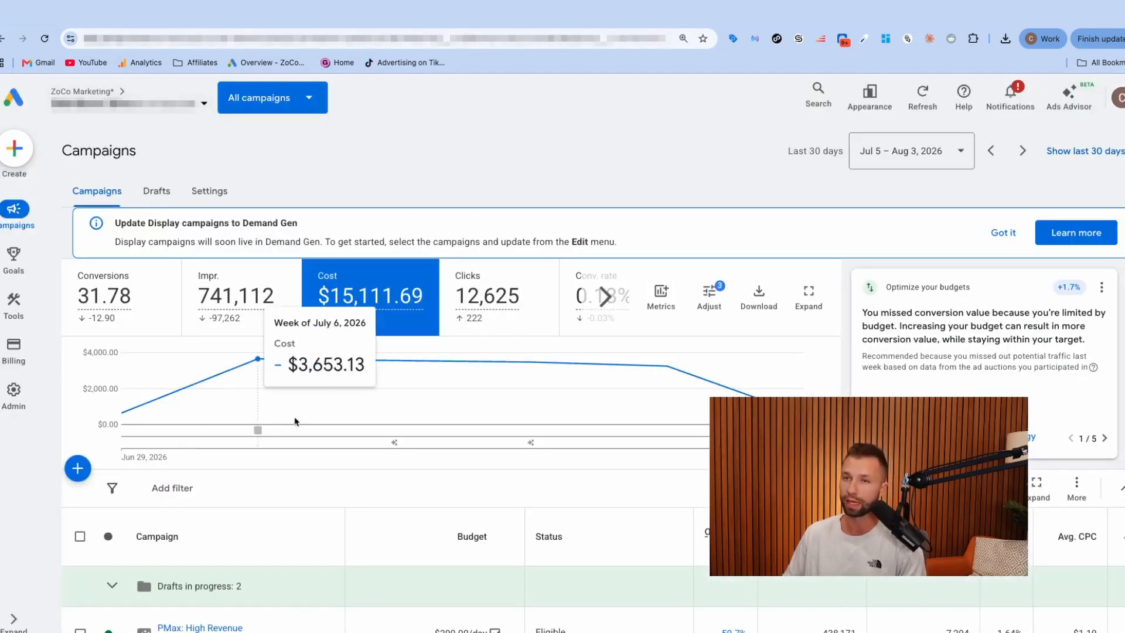
{"action": "left_click", "coordinate": [18, 261]}
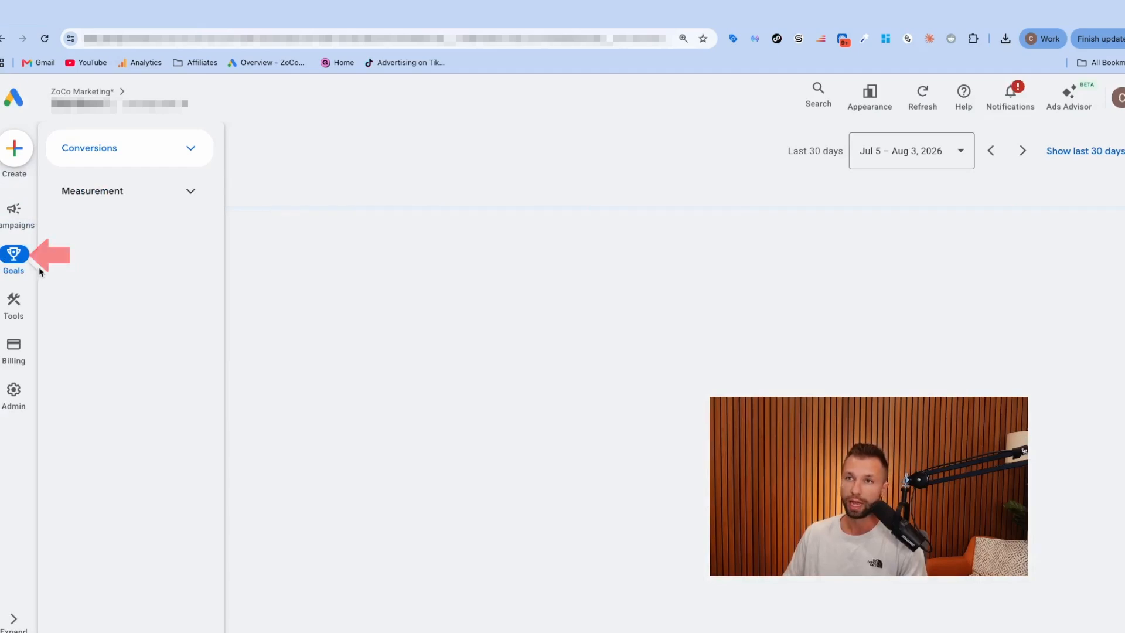
{"action": "scroll", "coordinate": [628, 344], "scroll_direction": "down", "scroll_amount": 8}
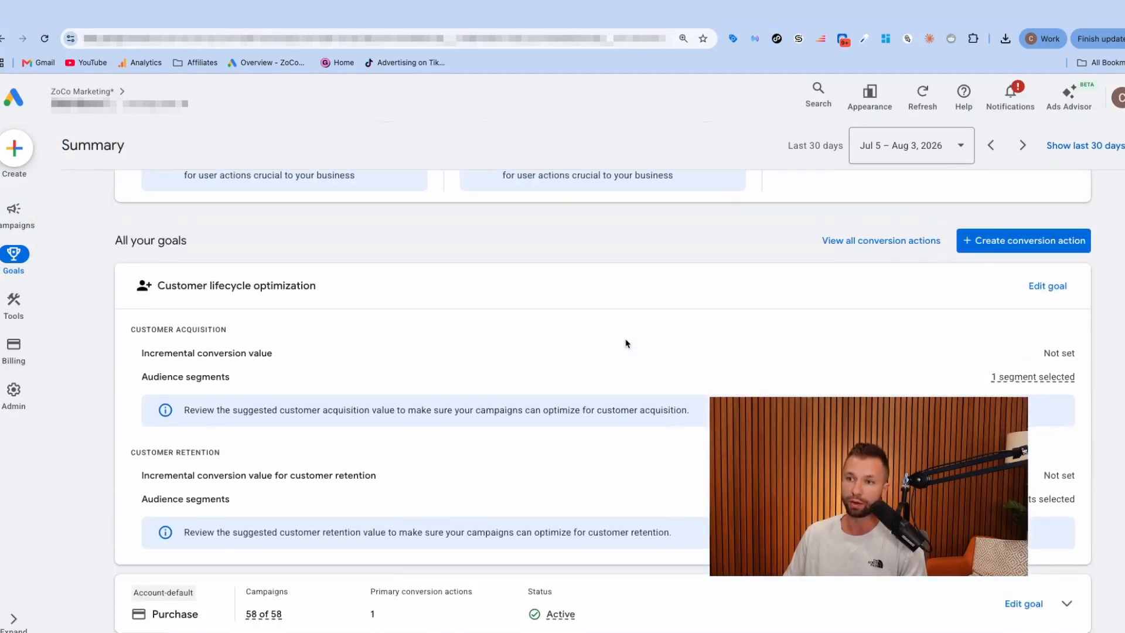
{"action": "scroll", "coordinate": [626, 344], "scroll_direction": "down", "scroll_amount": 5}
{"action": "left_click", "coordinate": [183, 267]}
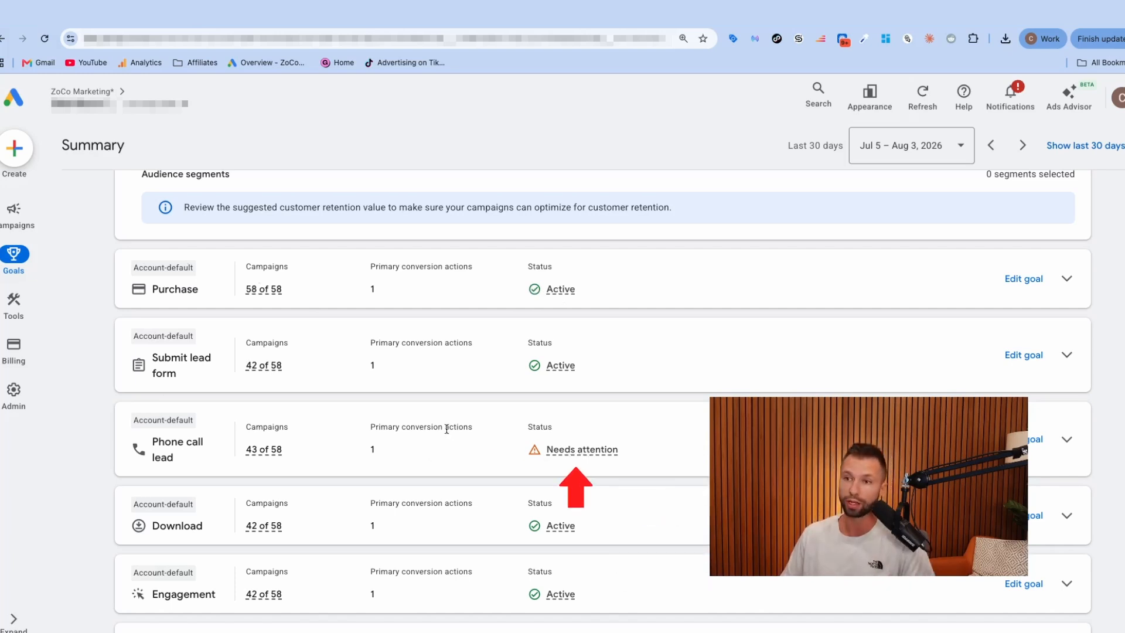
{"action": "scroll", "coordinate": [443, 451], "scroll_direction": "down", "scroll_amount": 3}
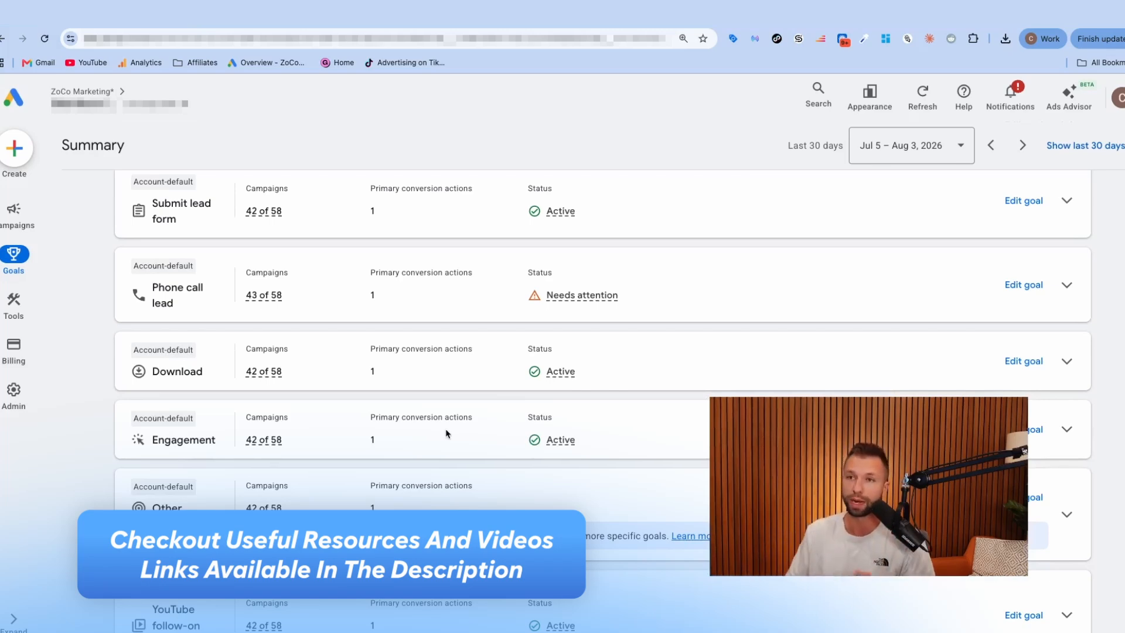
{"action": "scroll", "coordinate": [394, 254], "scroll_direction": "up", "scroll_amount": 7}
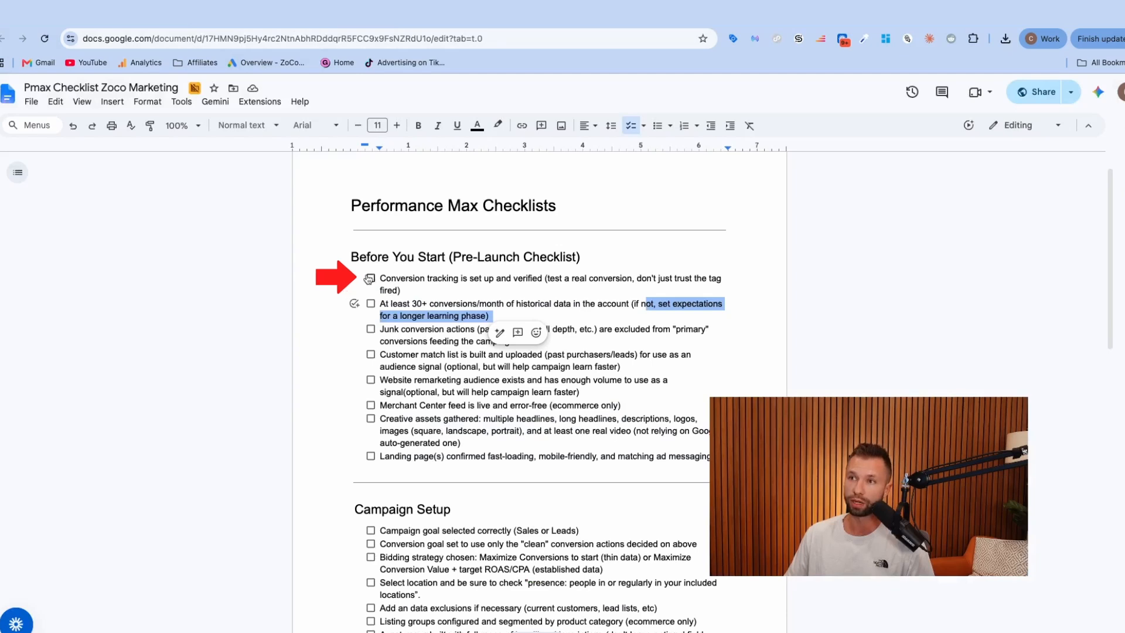
{"action": "left_click", "coordinate": [368, 279]}
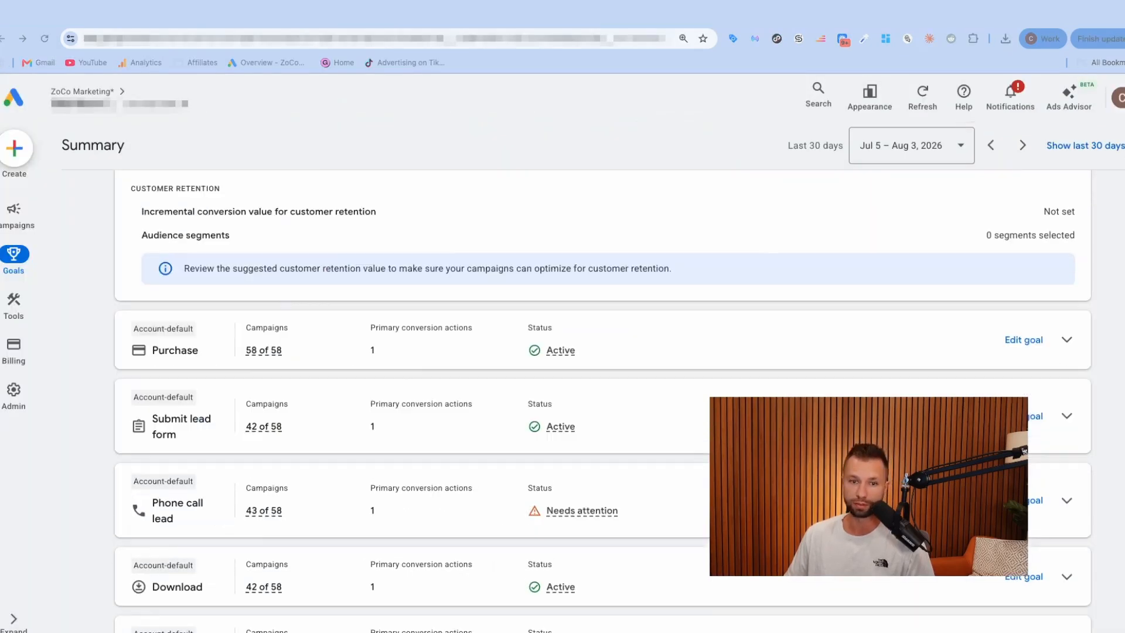
- Open the full list of conversion actions in Google Ads and check which ones are primary or secondary
{"action": "scroll", "coordinate": [557, 385], "scroll_direction": "up", "scroll_amount": 6}
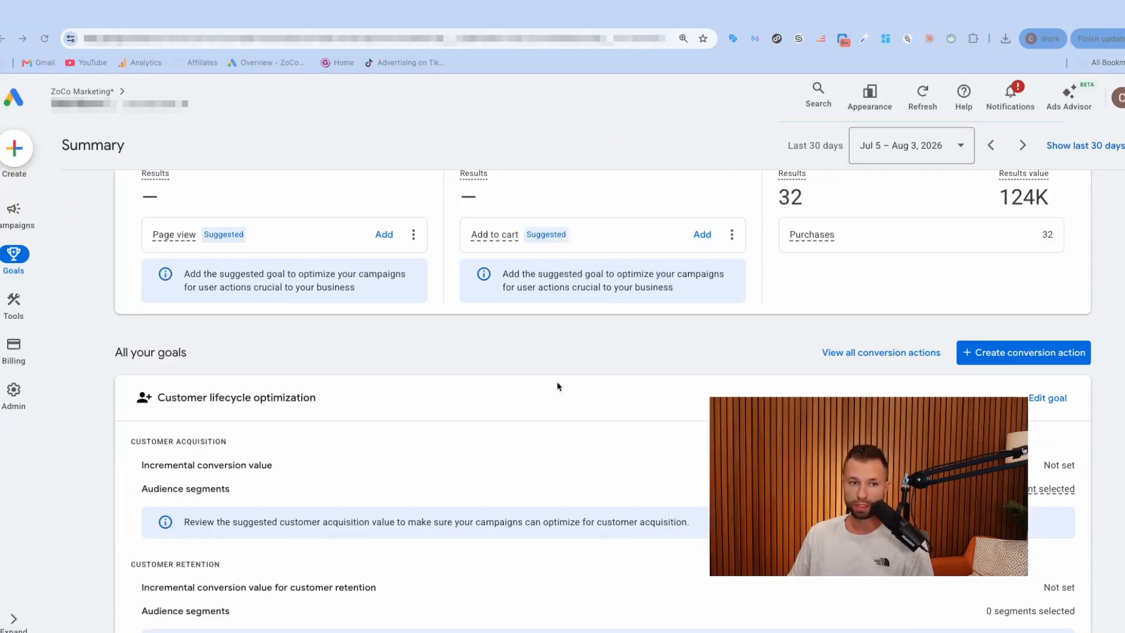
{"action": "left_click", "coordinate": [859, 359]}
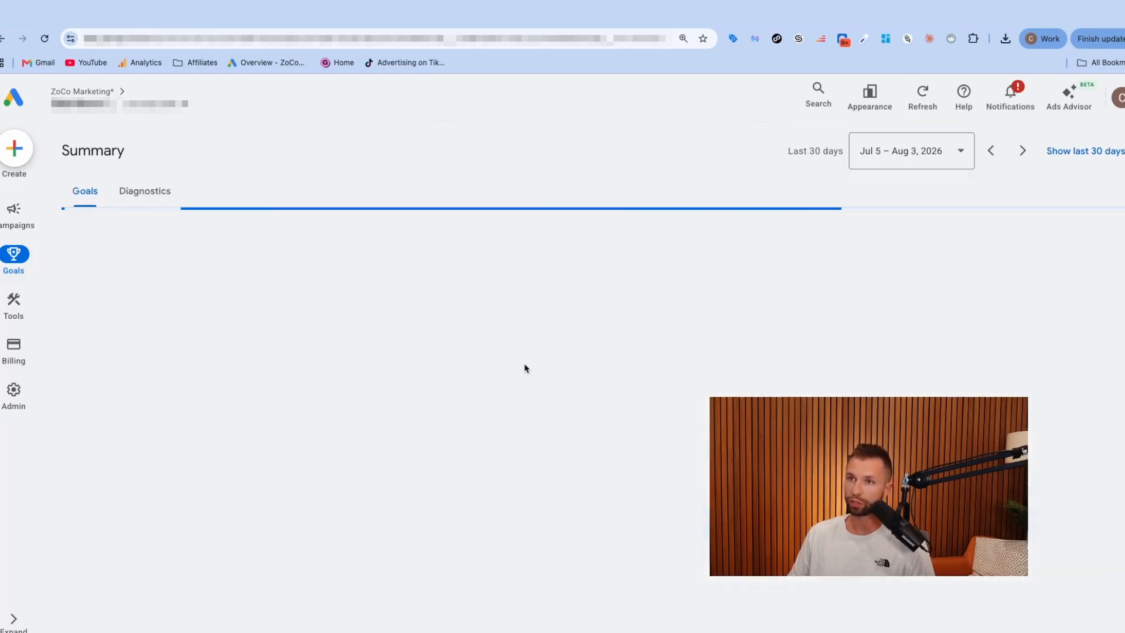
{"action": "scroll", "coordinate": [449, 360], "scroll_direction": "up", "scroll_amount": 1}
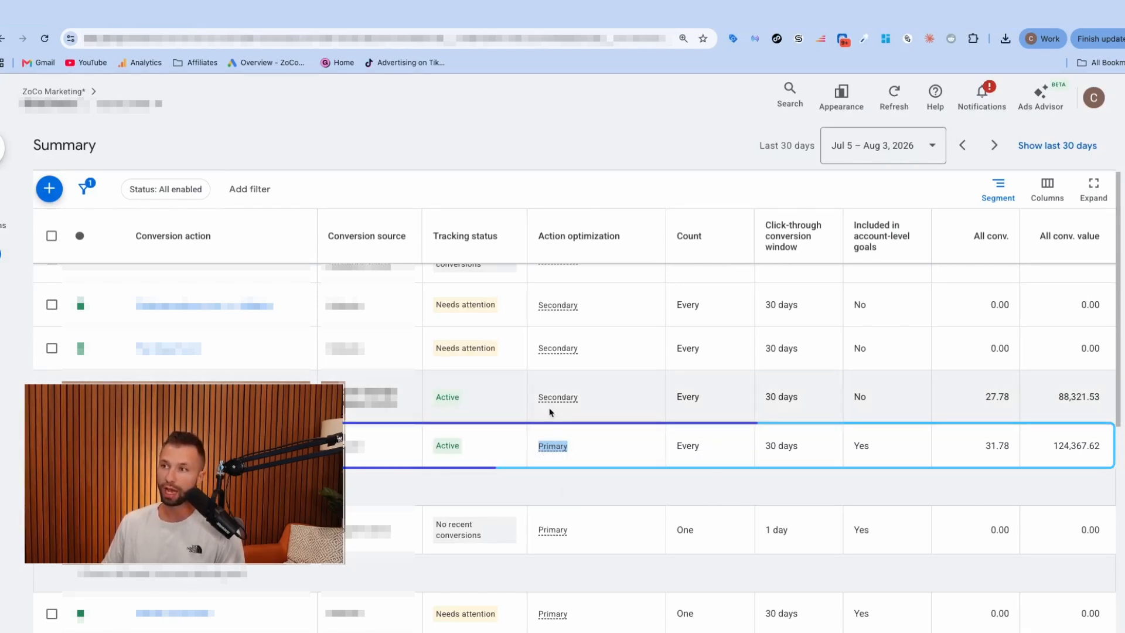
{"action": "scroll", "coordinate": [553, 417], "scroll_direction": "up", "scroll_amount": 2}
{"action": "scroll", "coordinate": [556, 408], "scroll_direction": "down", "scroll_amount": 4}
{"action": "scroll", "coordinate": [561, 392], "scroll_direction": "down", "scroll_amount": 1}
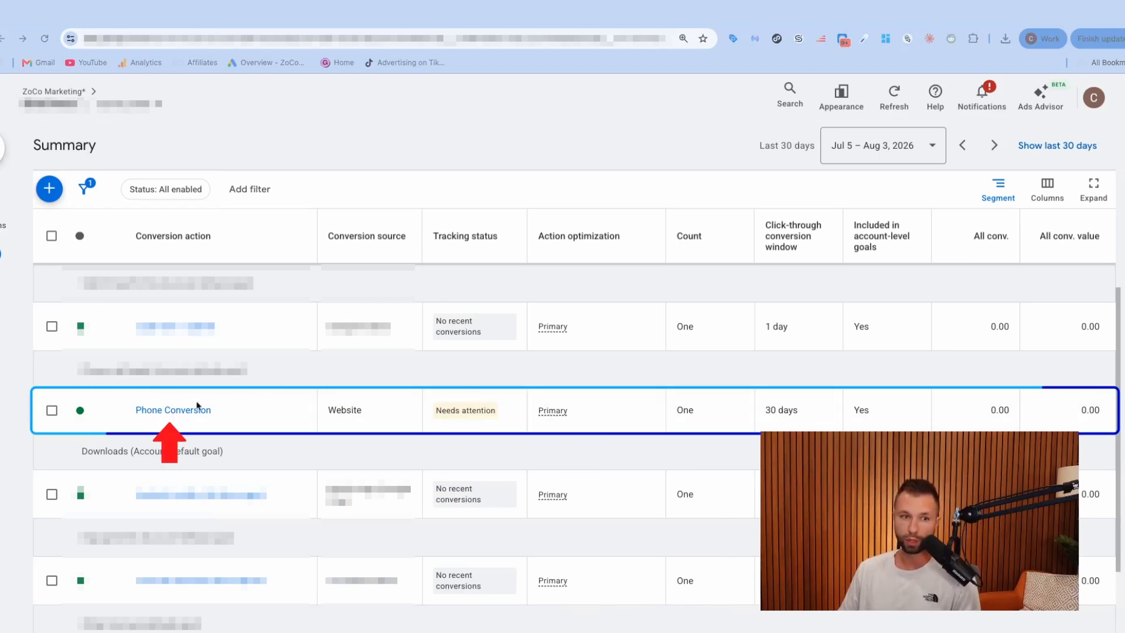
- Open the settings of the Phone Conversion action and expand its action optimization options
{"action": "left_click", "coordinate": [175, 410]}
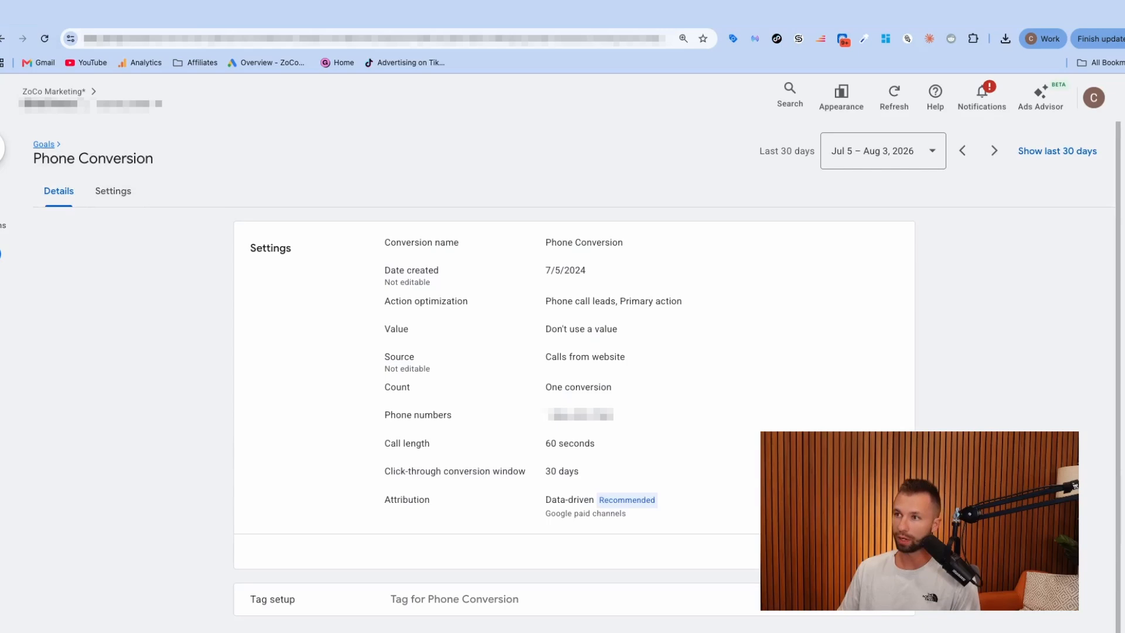
{"action": "left_click", "coordinate": [113, 191]}
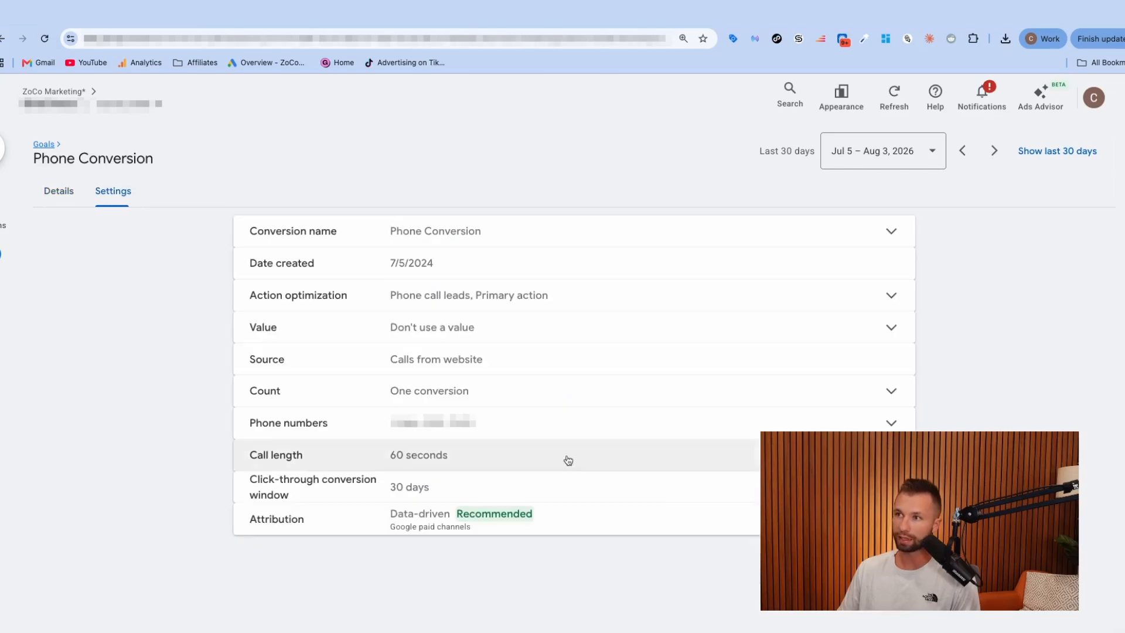
{"action": "left_click", "coordinate": [454, 296]}
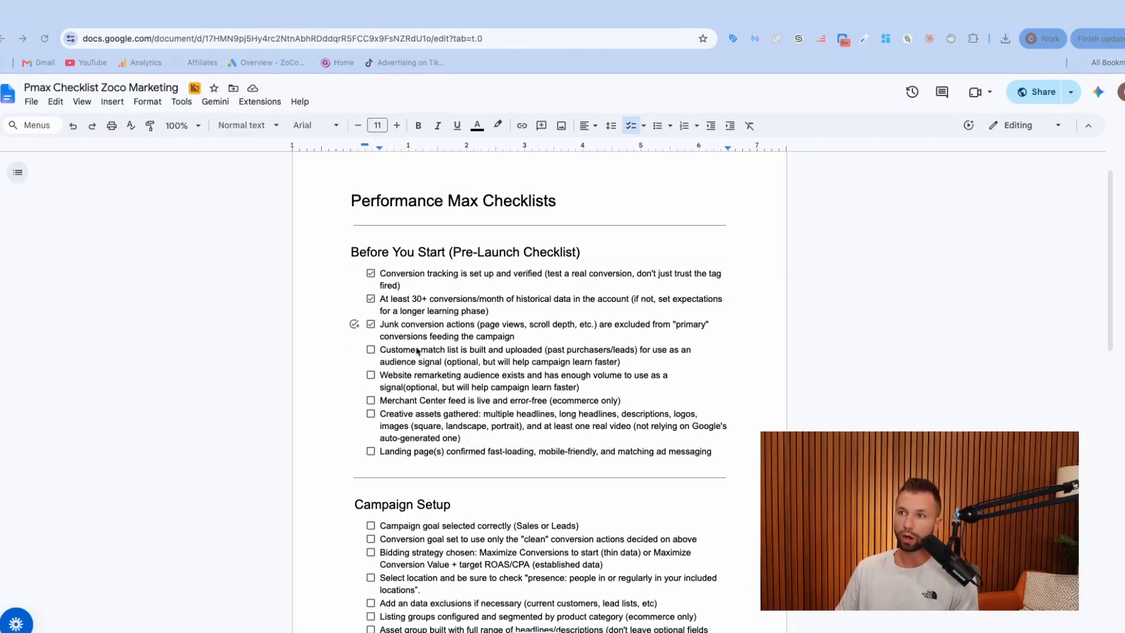
- Locate the customer match list item in the checklist and open Audience manager in Google Ads, discarding the unsaved conversion action change
{"action": "left_click", "coordinate": [416, 348]}
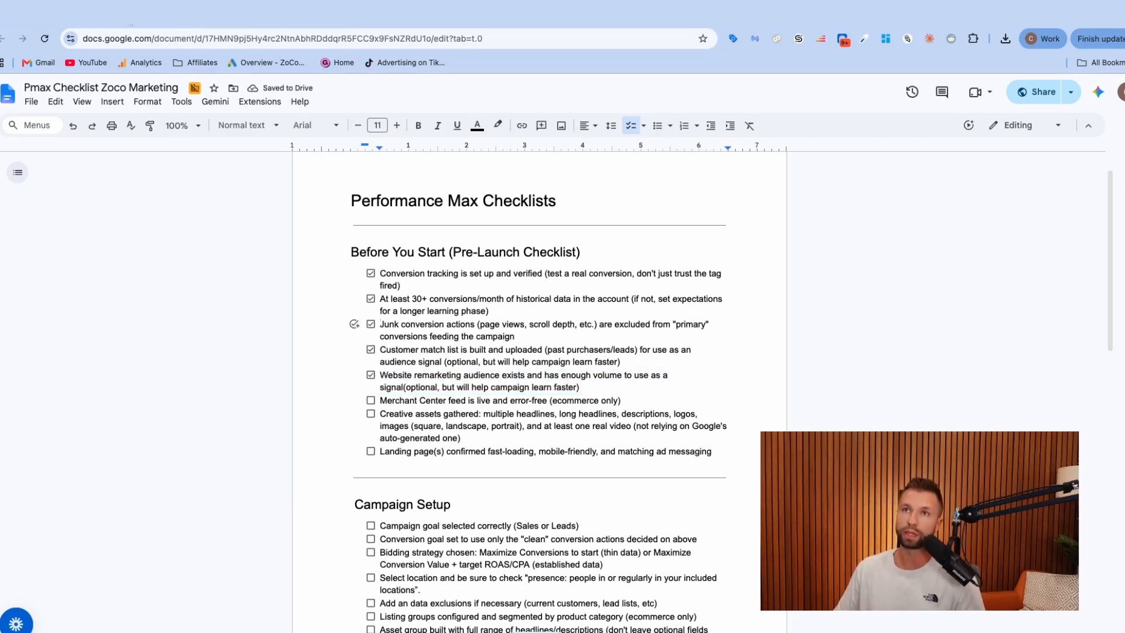
{"action": "left_click", "coordinate": [128, 17]}
{"action": "mouse_move", "coordinate": [12, 304]}
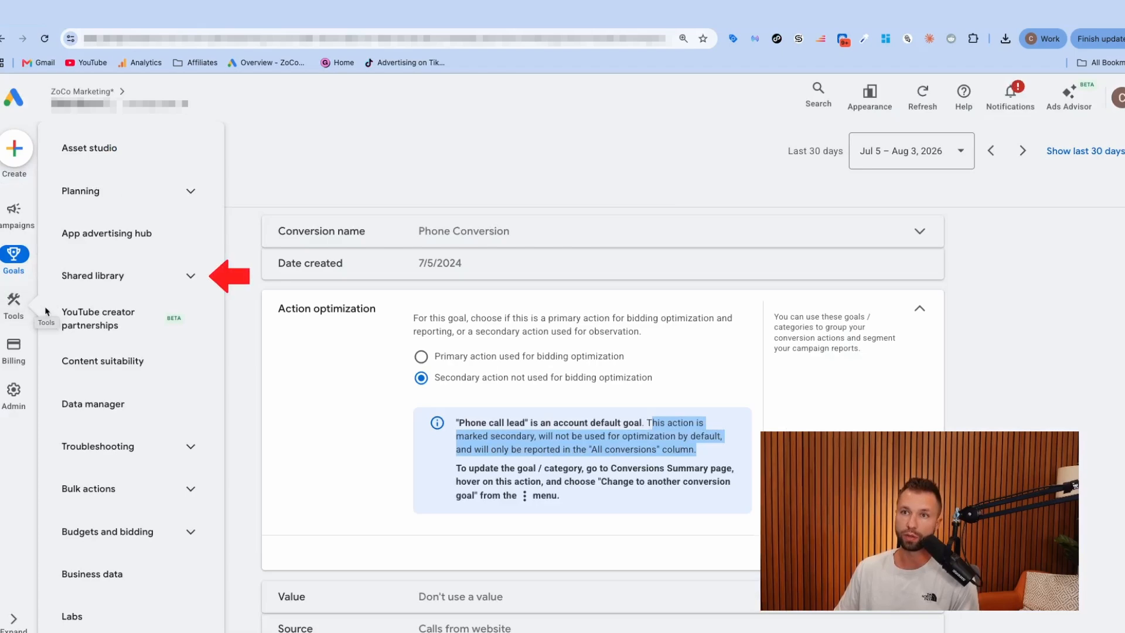
{"action": "left_click", "coordinate": [123, 284]}
{"action": "left_click", "coordinate": [113, 321]}
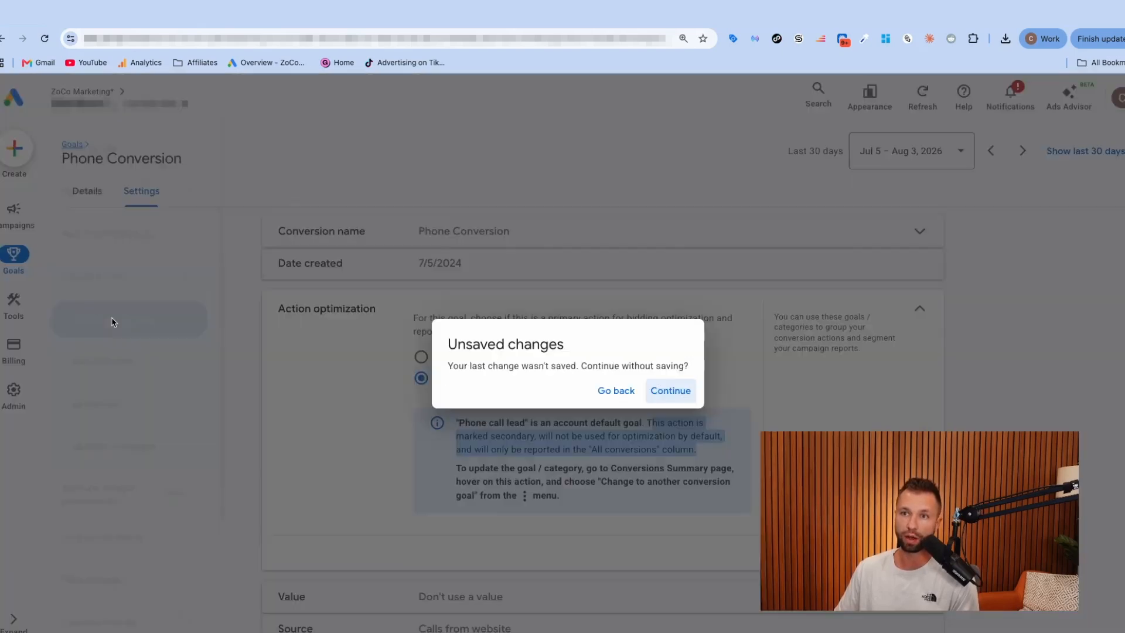
{"action": "left_click", "coordinate": [671, 390]}
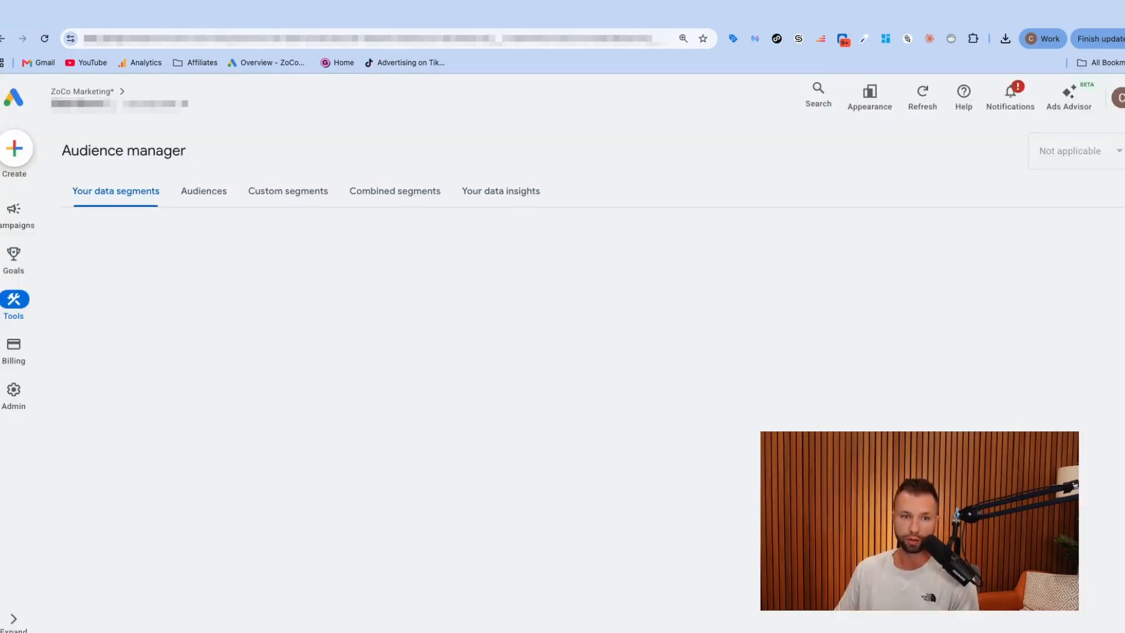
- Look through the account's data segments and open the options for adding a new segment
{"action": "scroll", "coordinate": [473, 377], "scroll_direction": "down", "scroll_amount": 10}
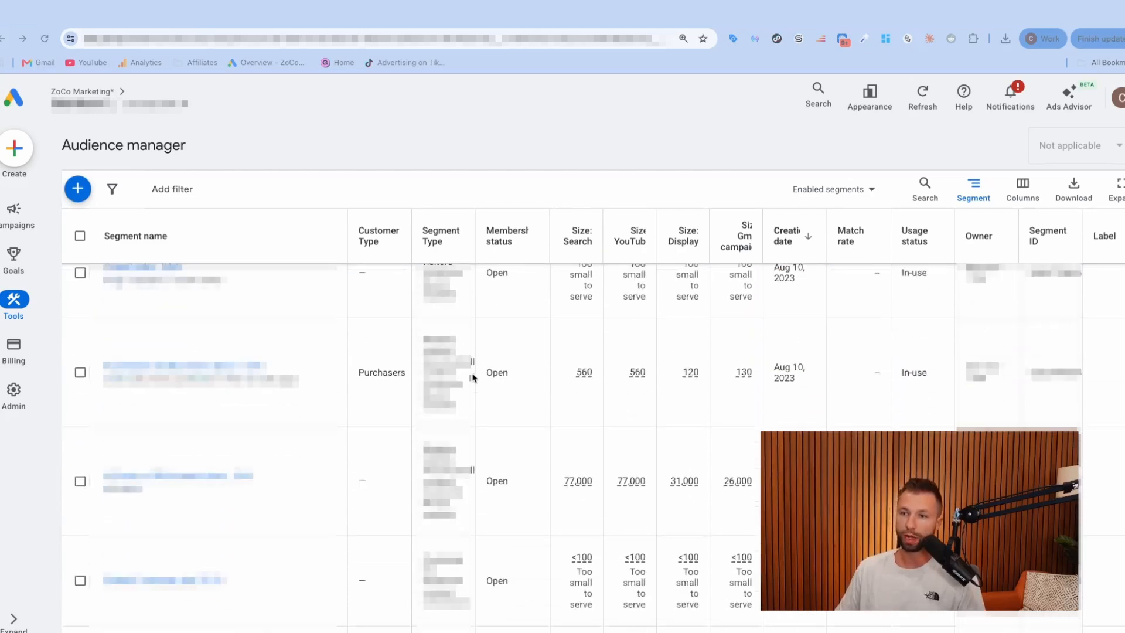
{"action": "scroll", "coordinate": [472, 378], "scroll_direction": "up", "scroll_amount": 15}
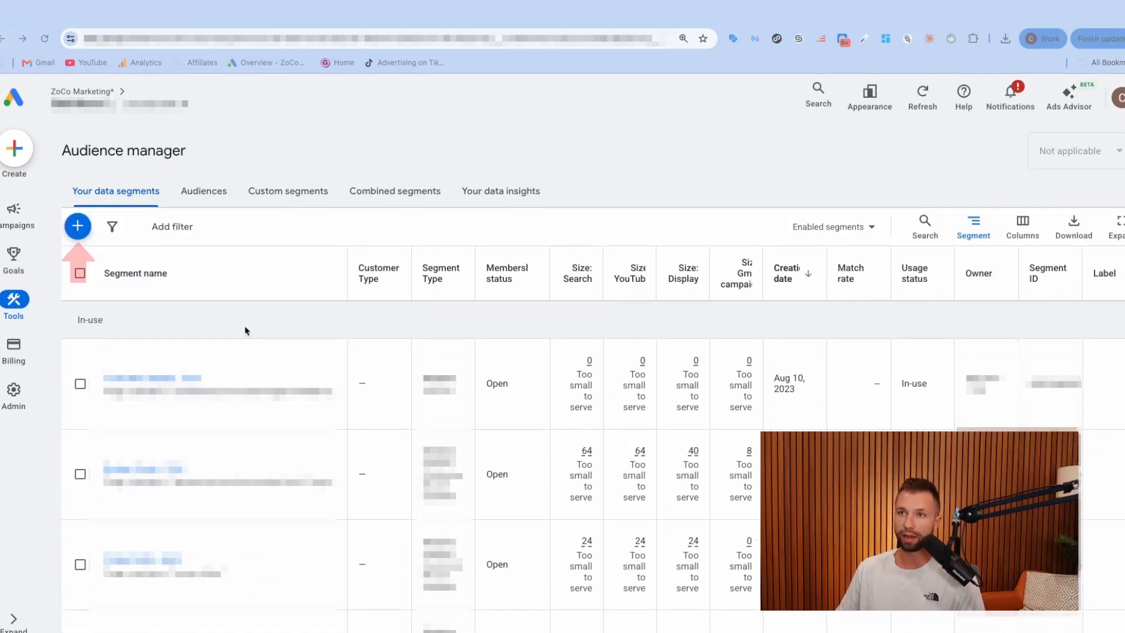
{"action": "left_click", "coordinate": [77, 235]}
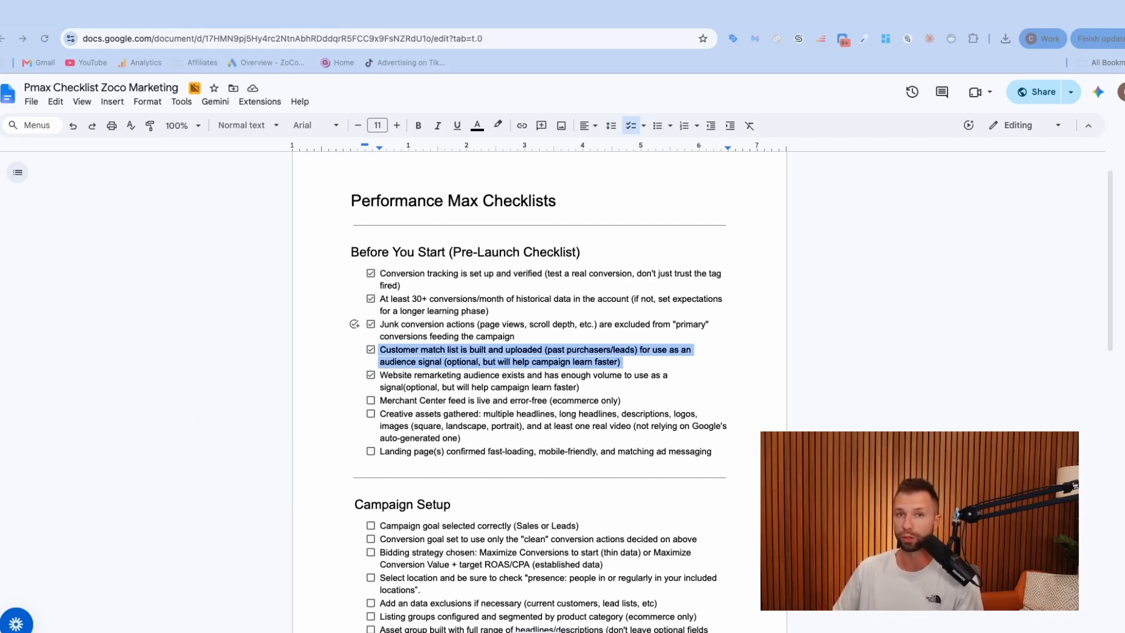
- Find the Merchant Center item in the checklist and check the Google Merchant Center link in the Google Ads Data manager
{"action": "left_click", "coordinate": [399, 401]}
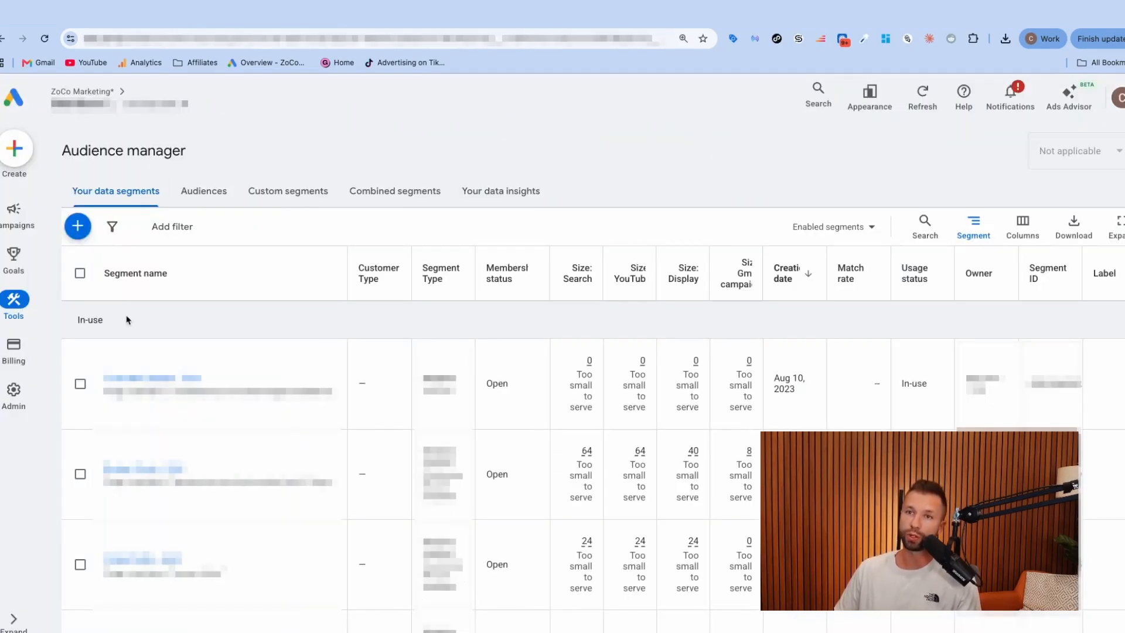
{"action": "left_click", "coordinate": [14, 300]}
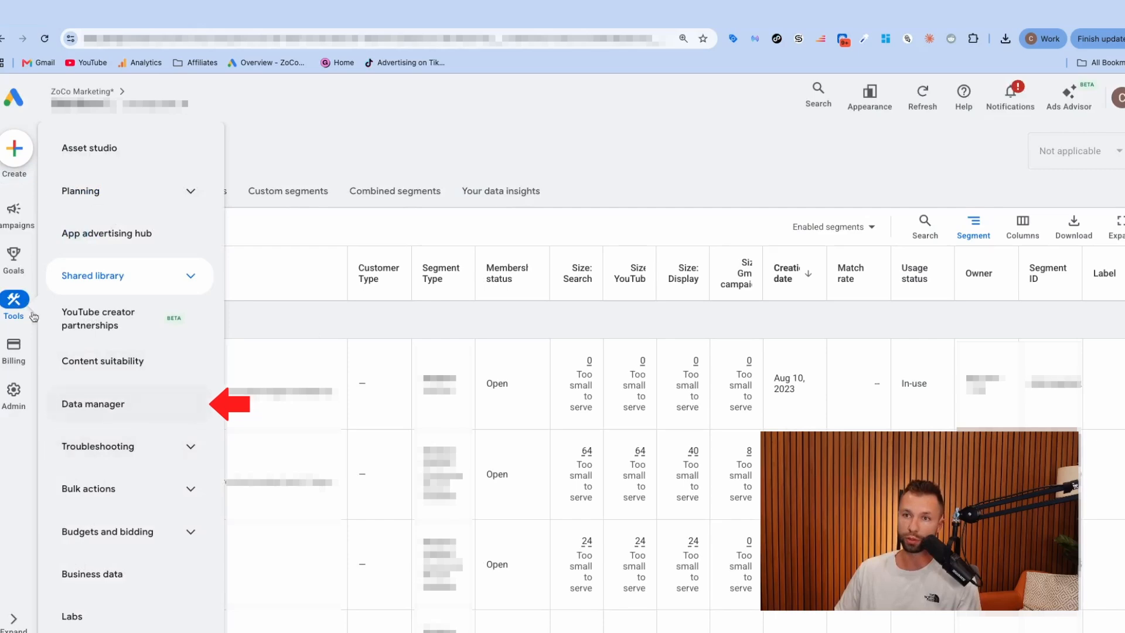
{"action": "left_click", "coordinate": [93, 413]}
{"action": "scroll", "coordinate": [351, 381], "scroll_direction": "down", "scroll_amount": 5}
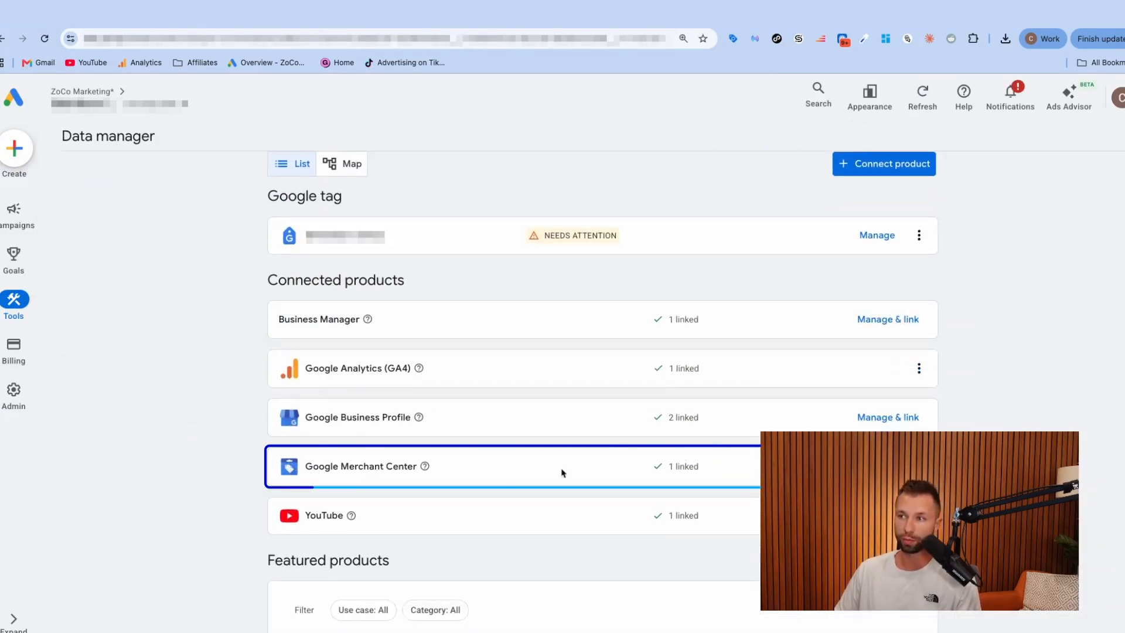
{"action": "left_click_drag", "start_coordinate": [673, 476], "coordinate": [716, 471]}
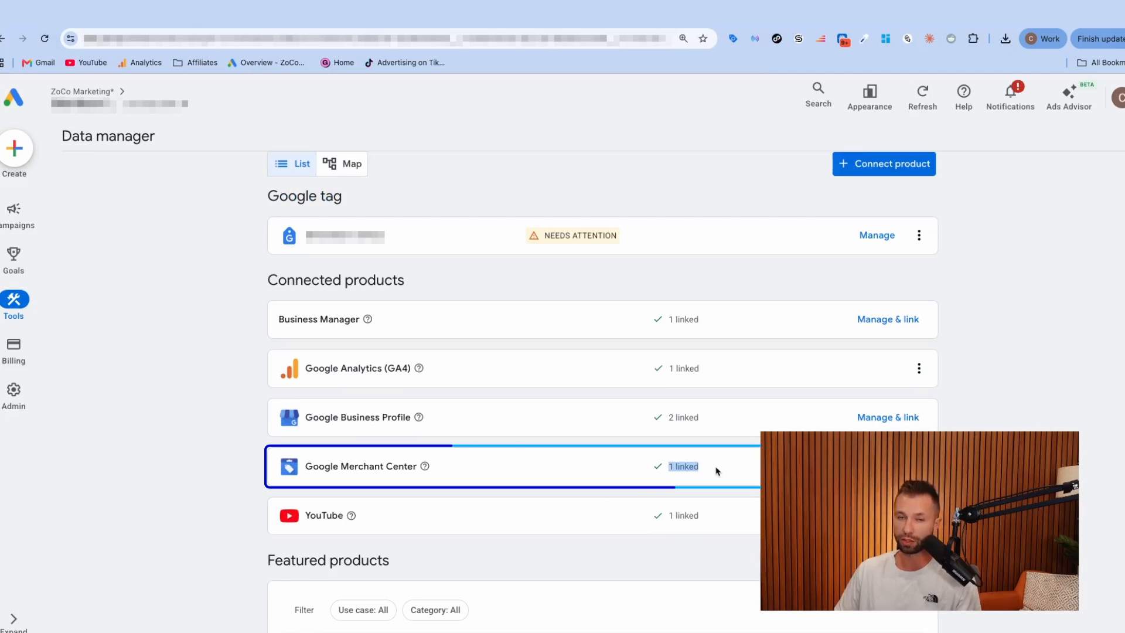
{"action": "scroll", "coordinate": [721, 352], "scroll_direction": "up", "scroll_amount": 1}
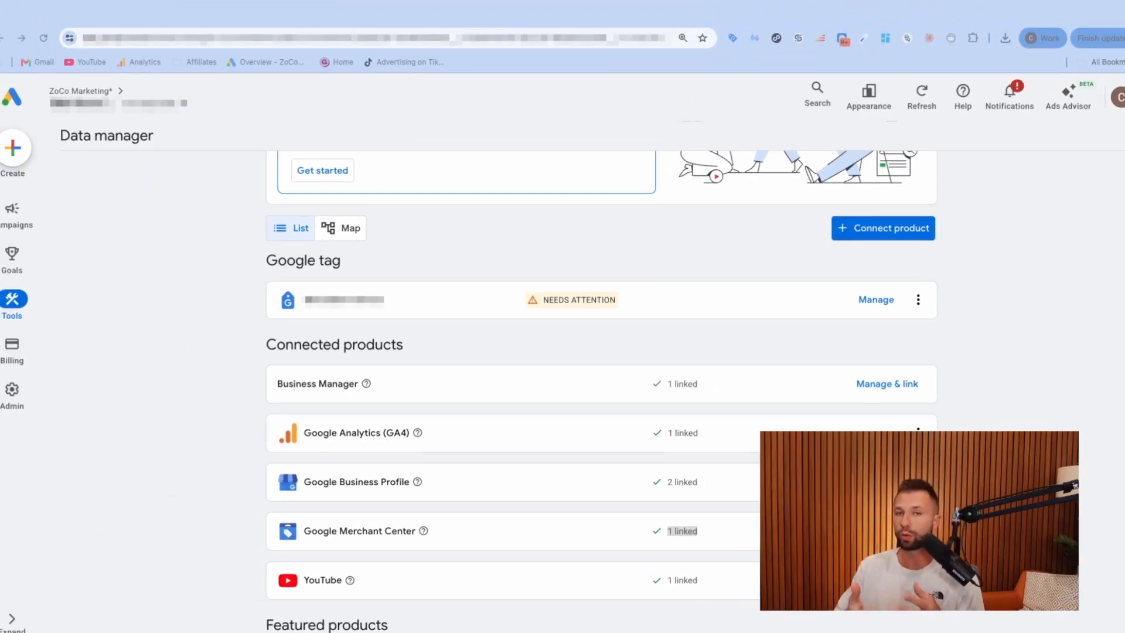
- Highlight the creative assets item in the Google Docs checklist and tick off the landing page item
{"action": "left_click_drag", "start_coordinate": [380, 338], "coordinate": [447, 362]}
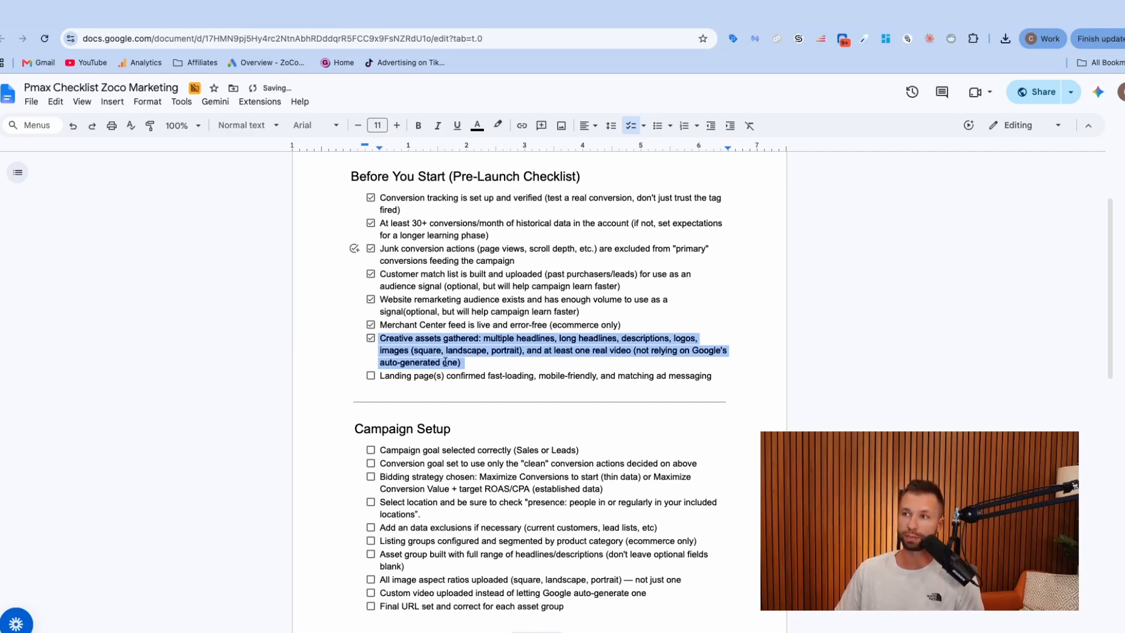
{"action": "left_click", "coordinate": [371, 376]}
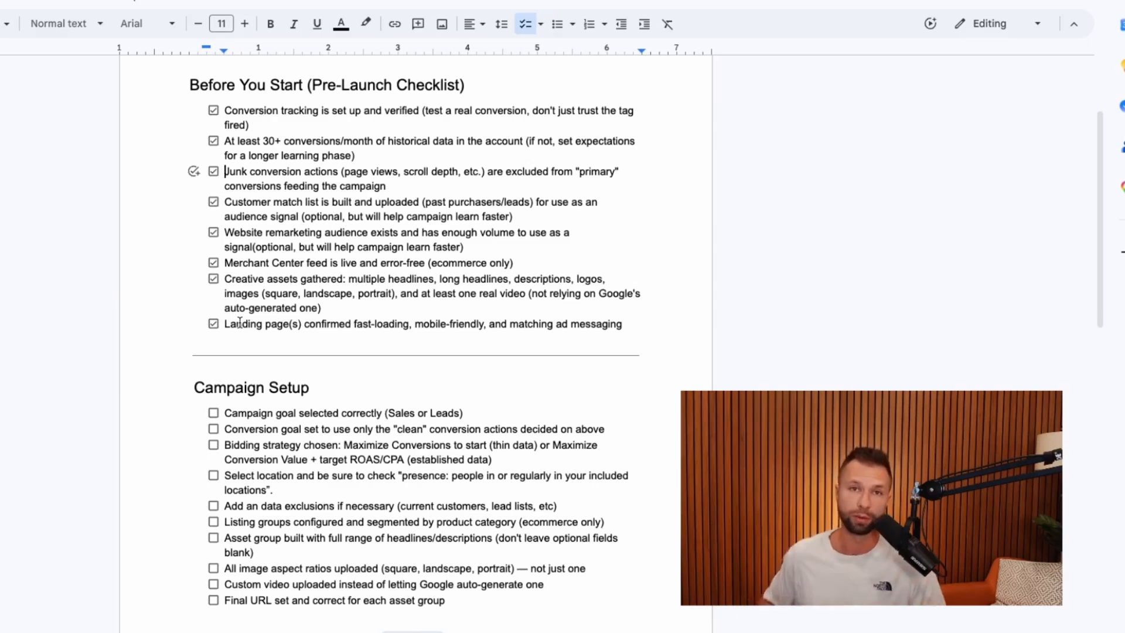
{"action": "scroll", "coordinate": [201, 307], "scroll_direction": "down", "scroll_amount": 4}
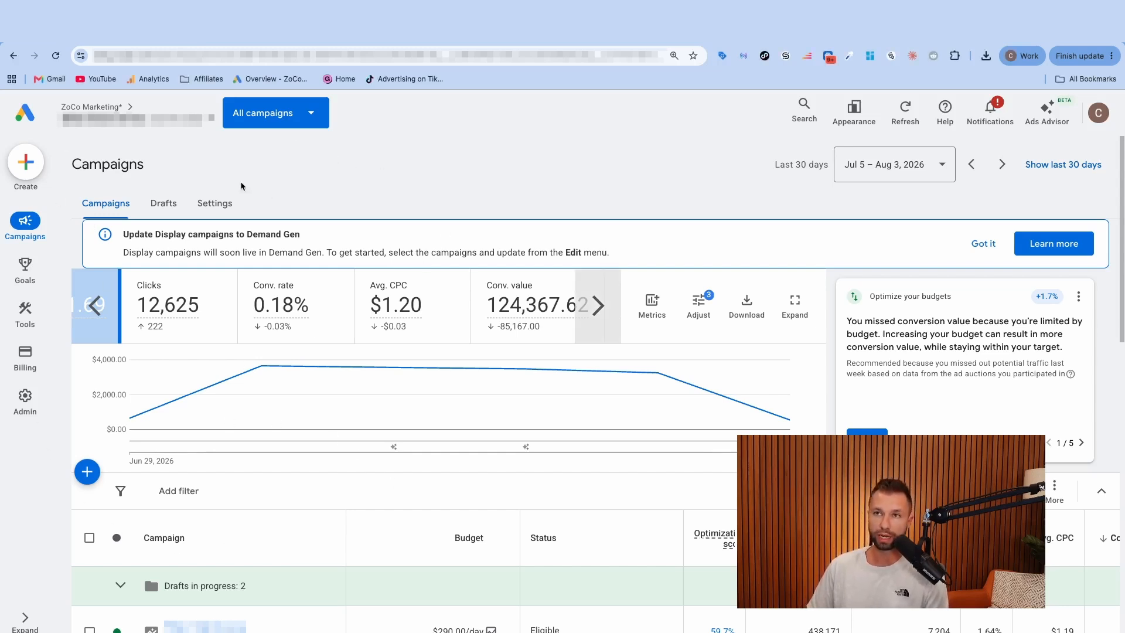
- Start creating a new campaign in Google Ads to reach the choice of campaign objective
{"action": "left_click", "coordinate": [27, 167]}
{"action": "left_click", "coordinate": [195, 157]}
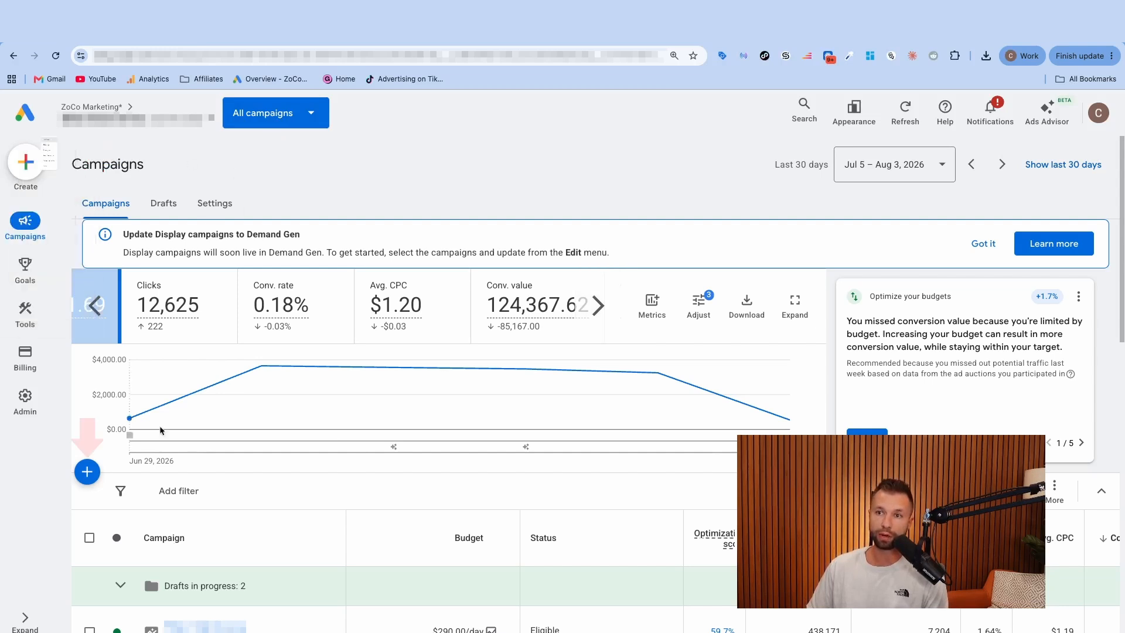
{"action": "left_click", "coordinate": [87, 472]}
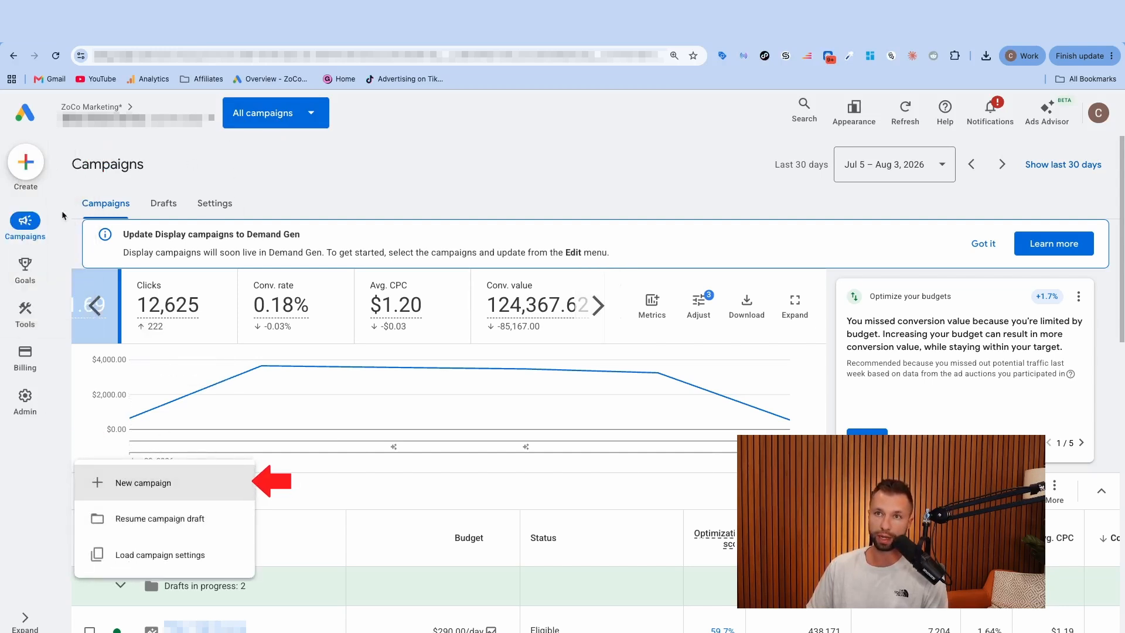
{"action": "left_click", "coordinate": [26, 162]}
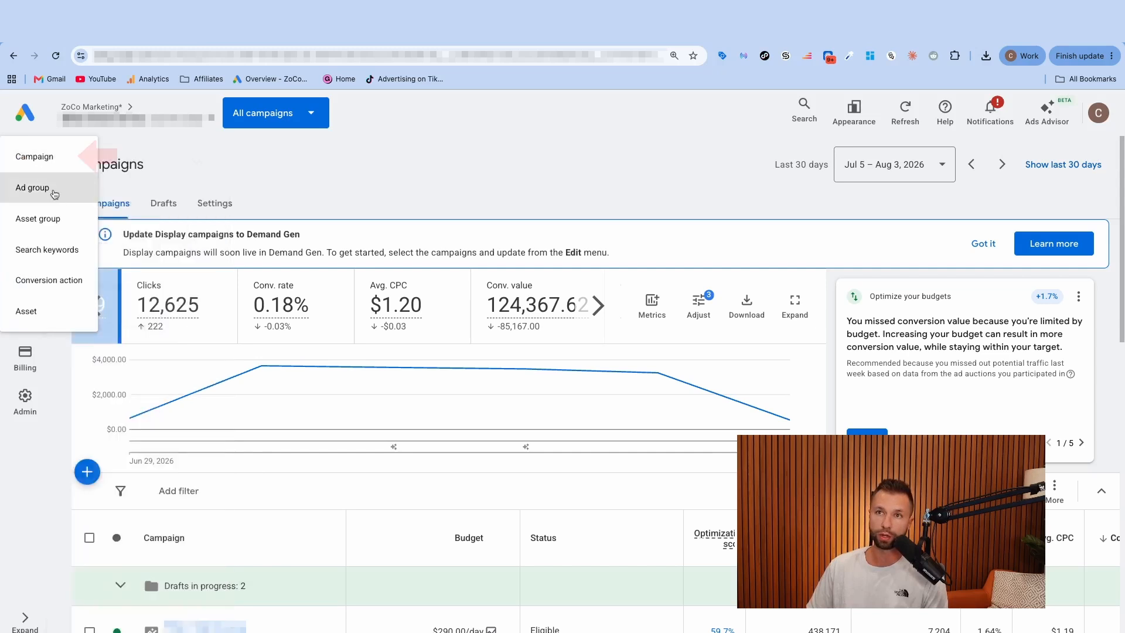
{"action": "left_click", "coordinate": [35, 158]}
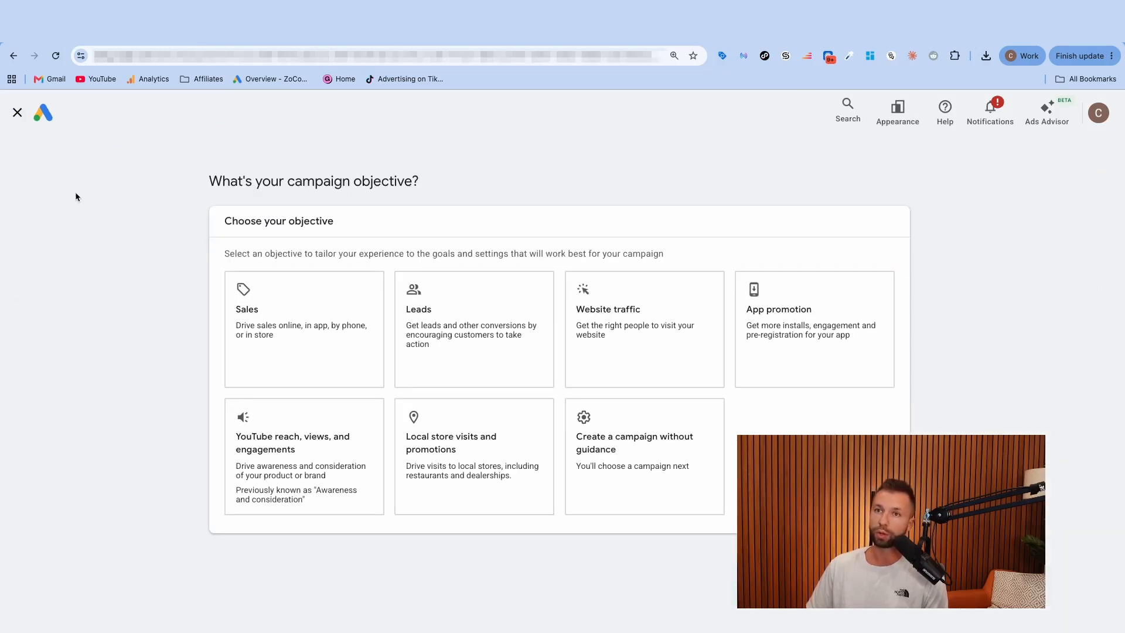
- Choose Sales as the campaign objective, tick off the campaign goal item in the Google Docs checklist and highlight the conversion goal item
{"action": "left_click_drag", "start_coordinate": [168, 268], "coordinate": [444, 307]}
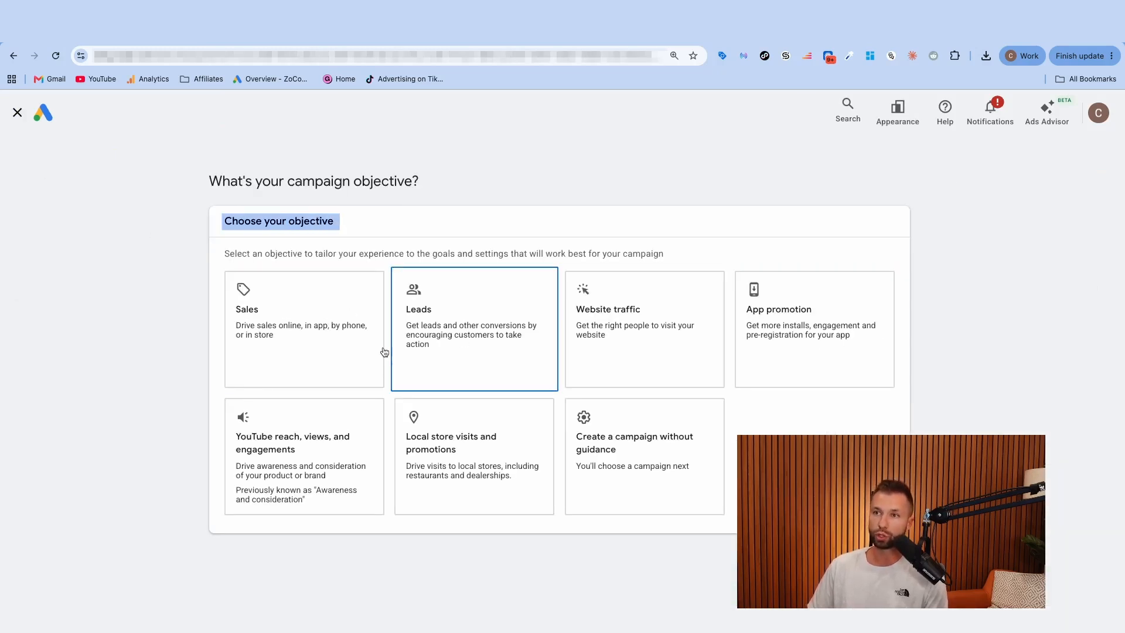
{"action": "left_click", "coordinate": [347, 348]}
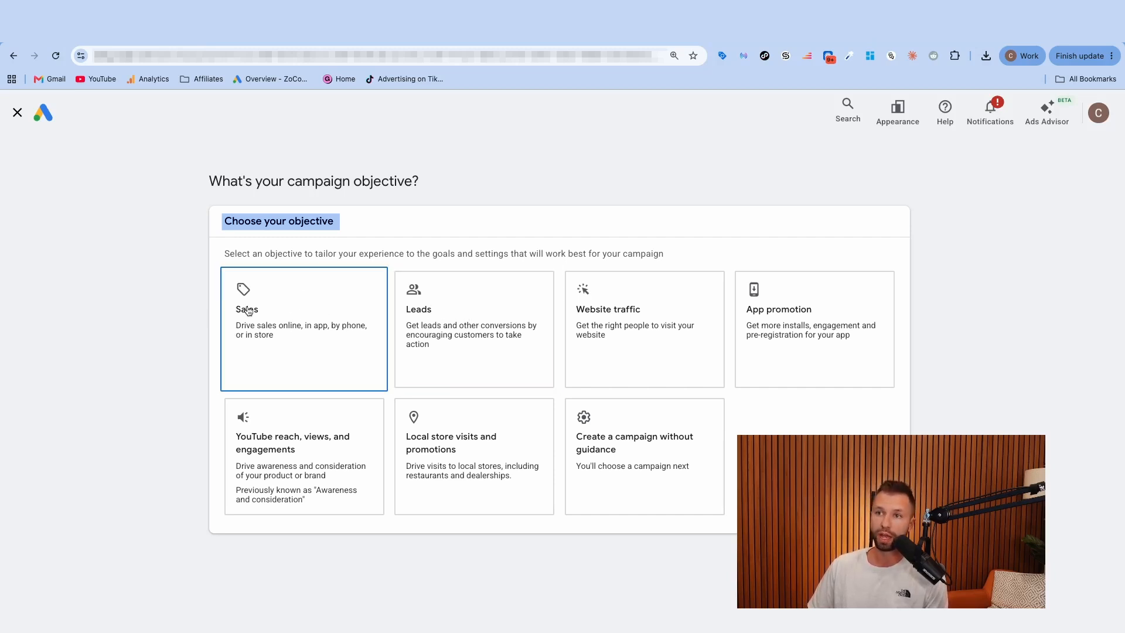
{"action": "left_click", "coordinate": [293, 311]}
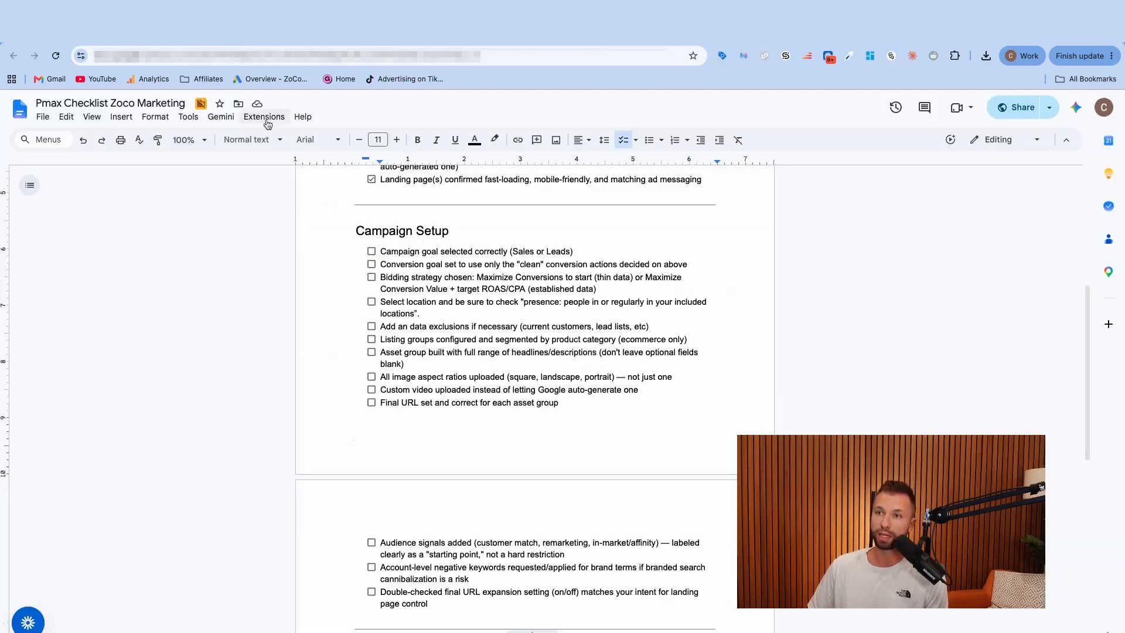
{"action": "left_click_drag", "start_coordinate": [380, 252], "coordinate": [575, 251]}
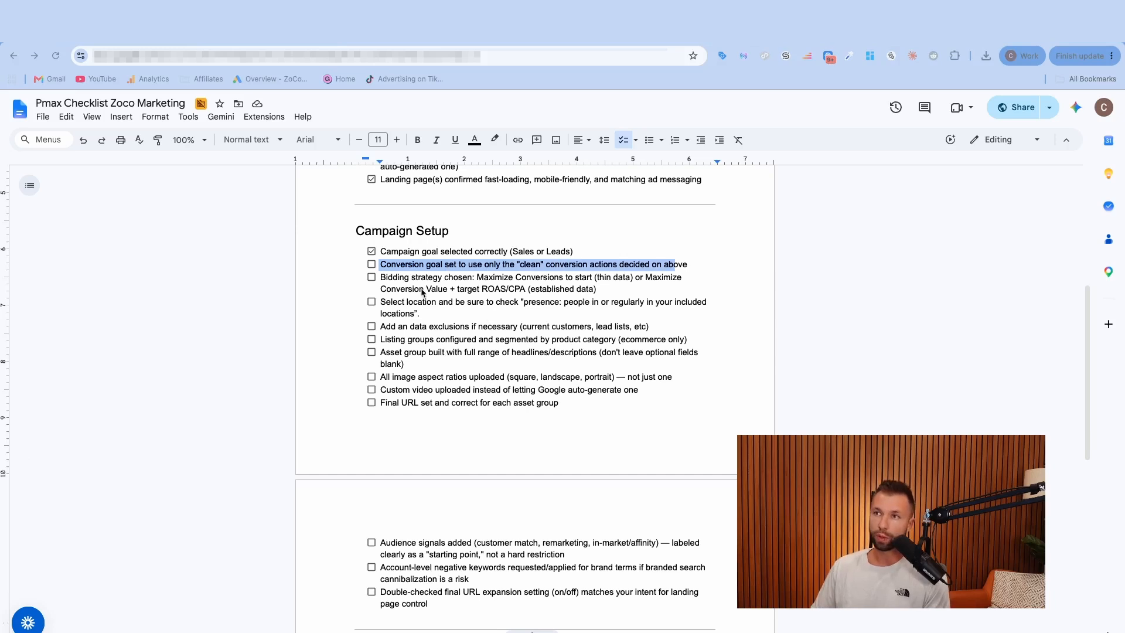
{"action": "left_click_drag", "start_coordinate": [381, 264], "coordinate": [690, 265]}
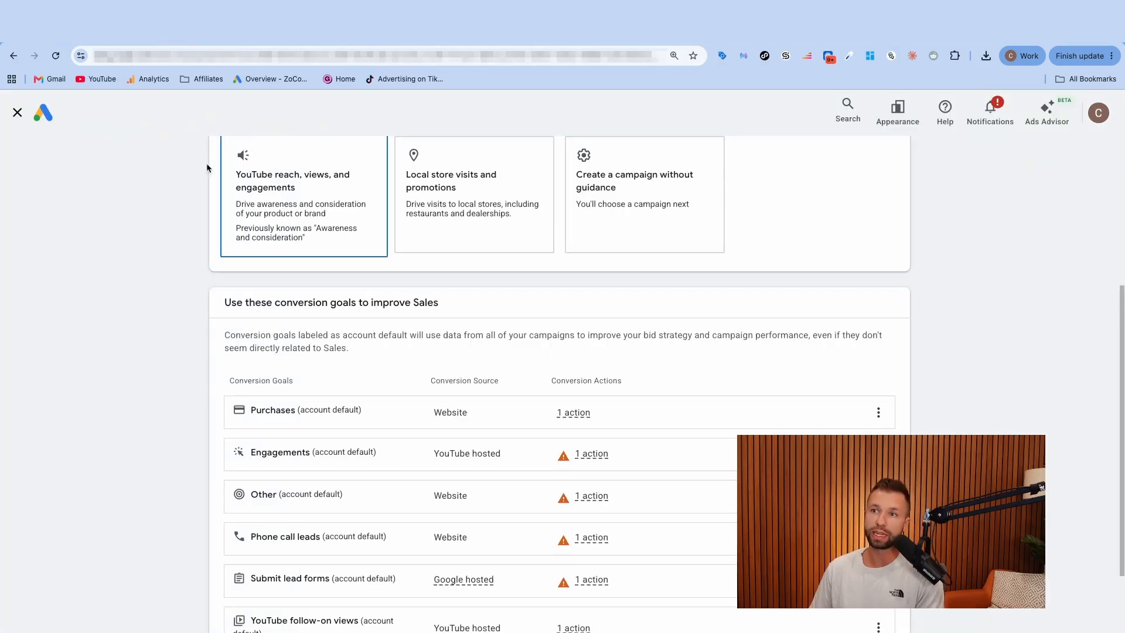
- Back in Google Ads, remove the Engagements and Other conversion goals from the campaign
{"action": "scroll", "coordinate": [345, 363], "scroll_direction": "down", "scroll_amount": 3}
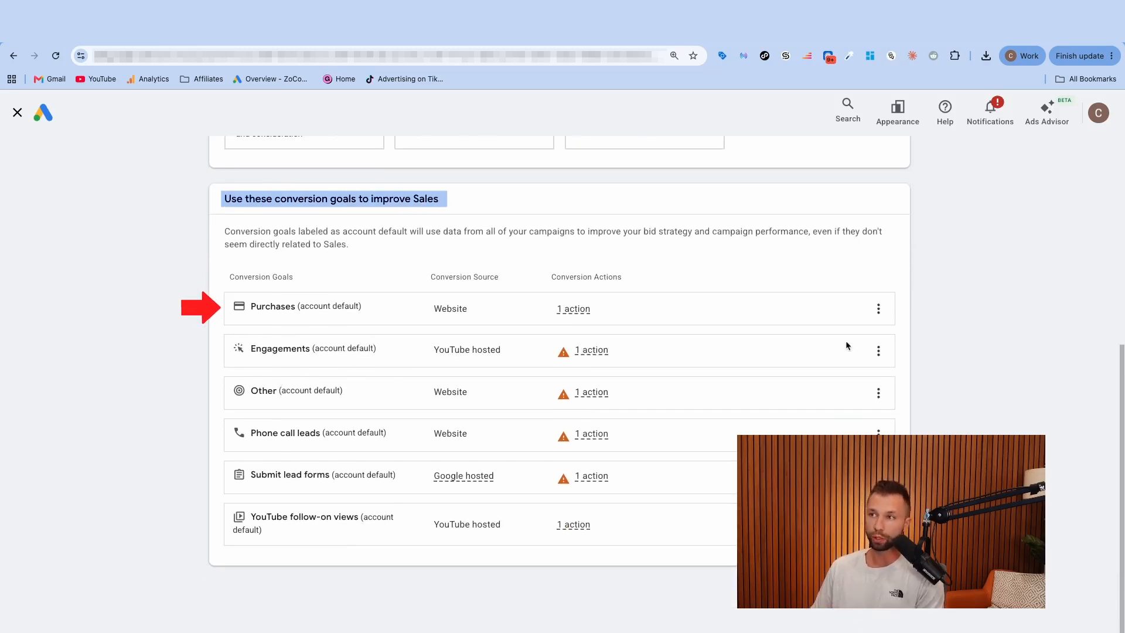
{"action": "left_click", "coordinate": [878, 350]}
{"action": "left_click", "coordinate": [885, 352]}
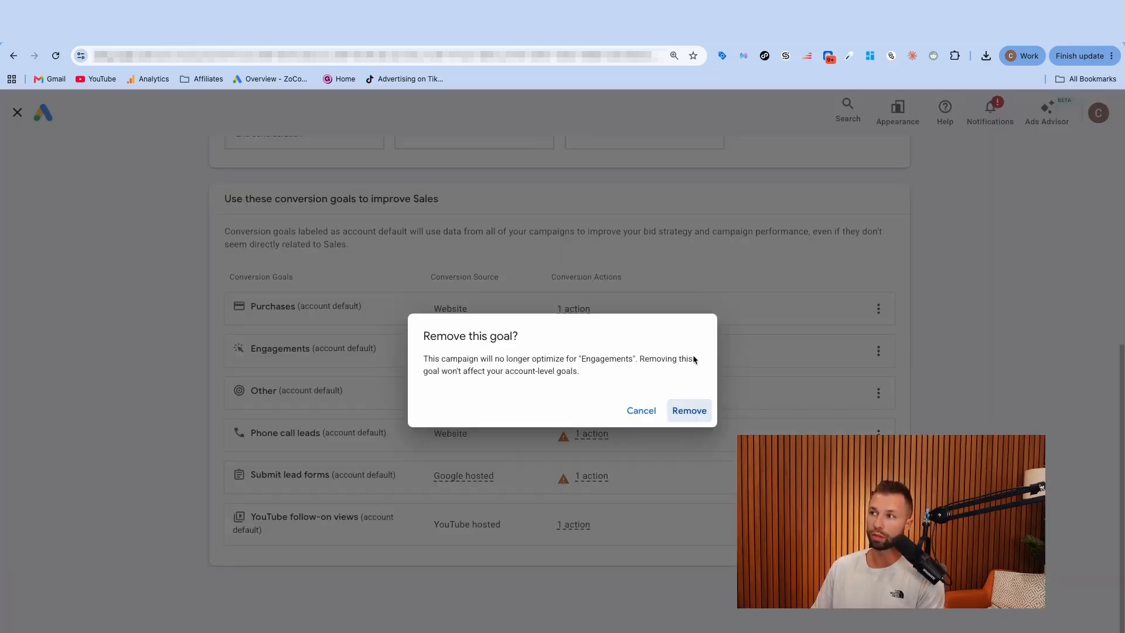
{"action": "left_click", "coordinate": [677, 411]}
{"action": "left_click", "coordinate": [881, 355]}
{"action": "left_click", "coordinate": [880, 369]}
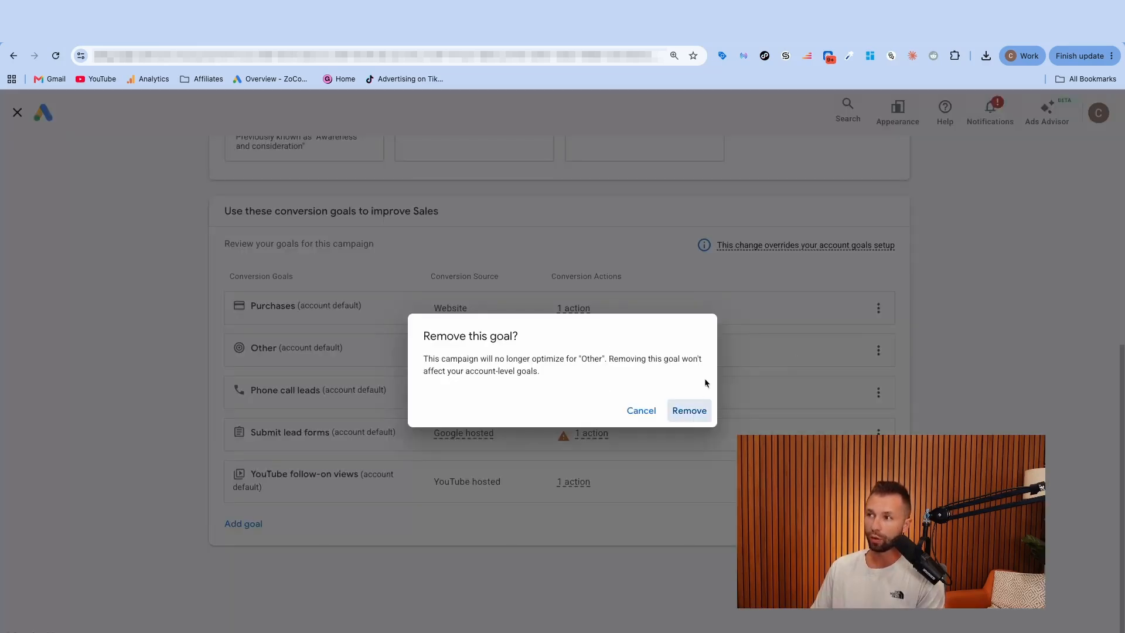
{"action": "left_click", "coordinate": [691, 411]}
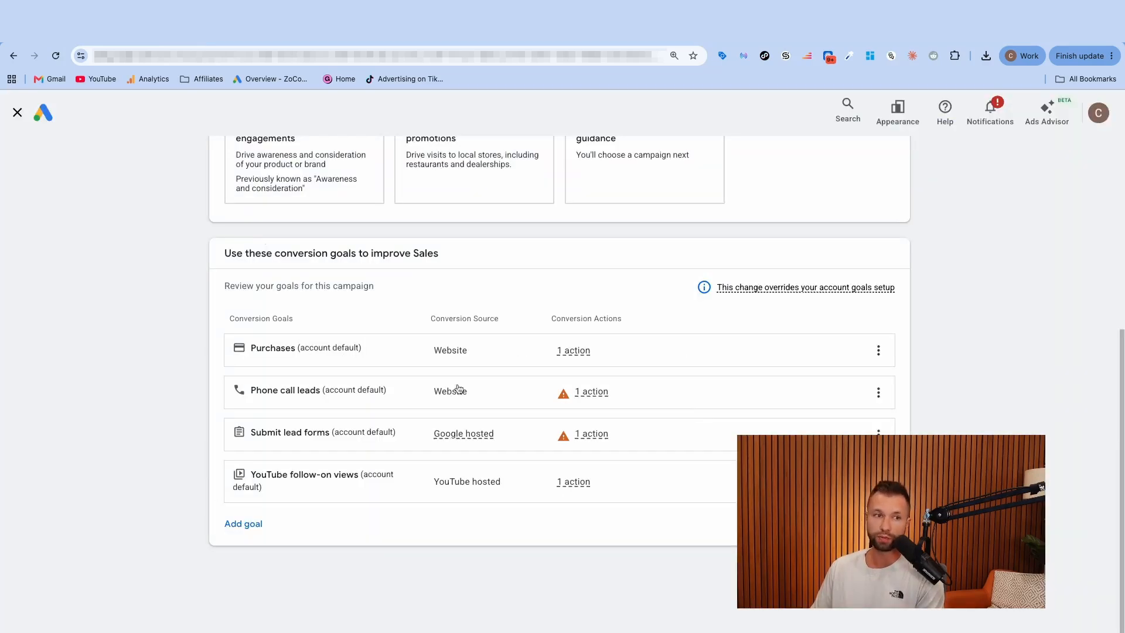
- Remove the Phone call leads, Submit lead forms and YouTube follow-on views goals so the campaign optimizes only for Purchases
{"action": "left_click", "coordinate": [878, 392]}
{"action": "left_click", "coordinate": [884, 405]}
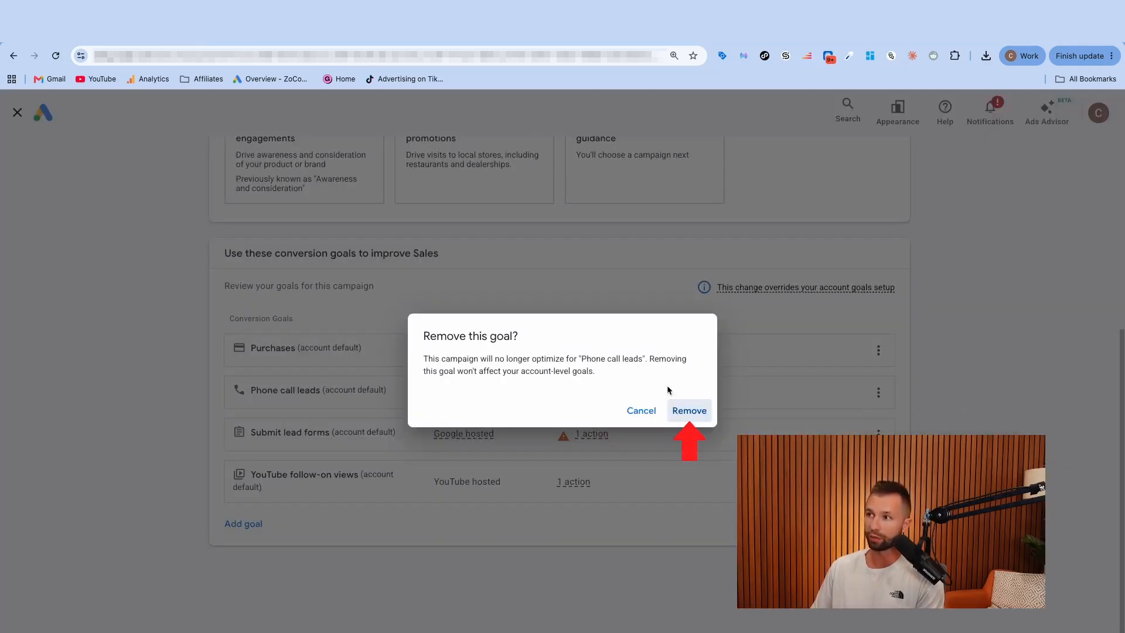
{"action": "left_click", "coordinate": [690, 411]}
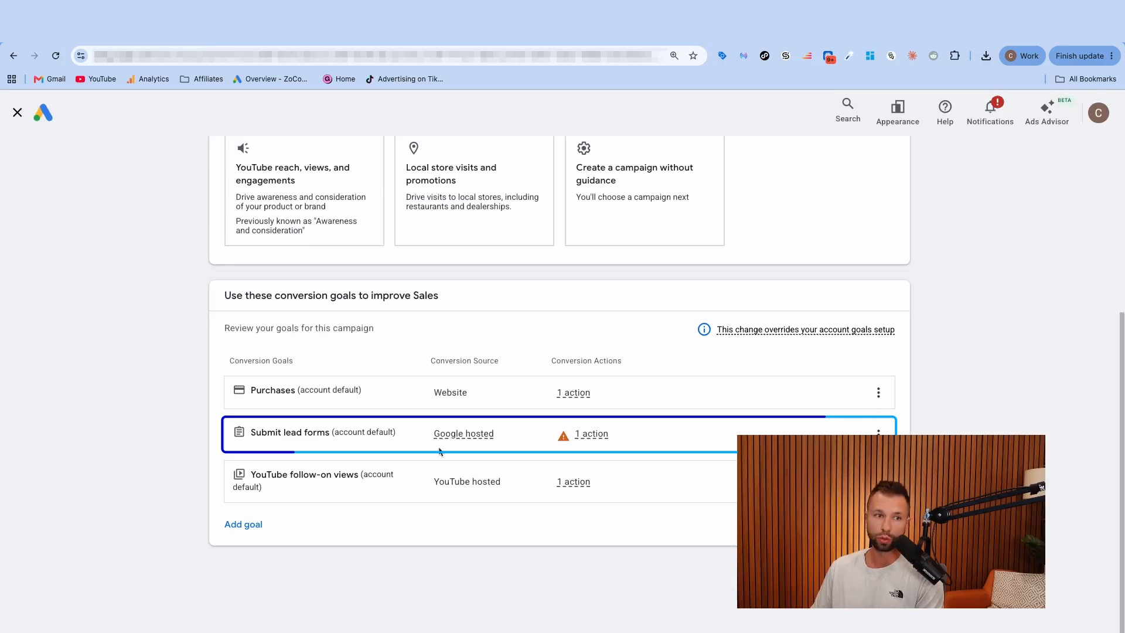
{"action": "mouse_move", "coordinate": [586, 435]}
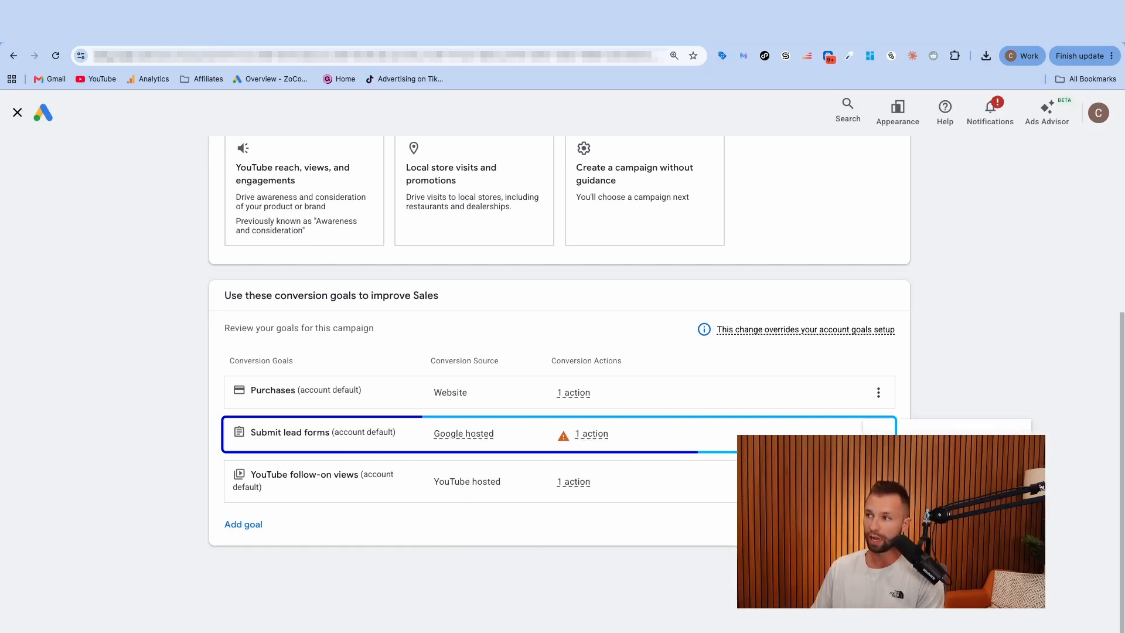
{"action": "left_click", "coordinate": [878, 433]}
{"action": "left_click", "coordinate": [884, 446]}
{"action": "left_click", "coordinate": [687, 410]}
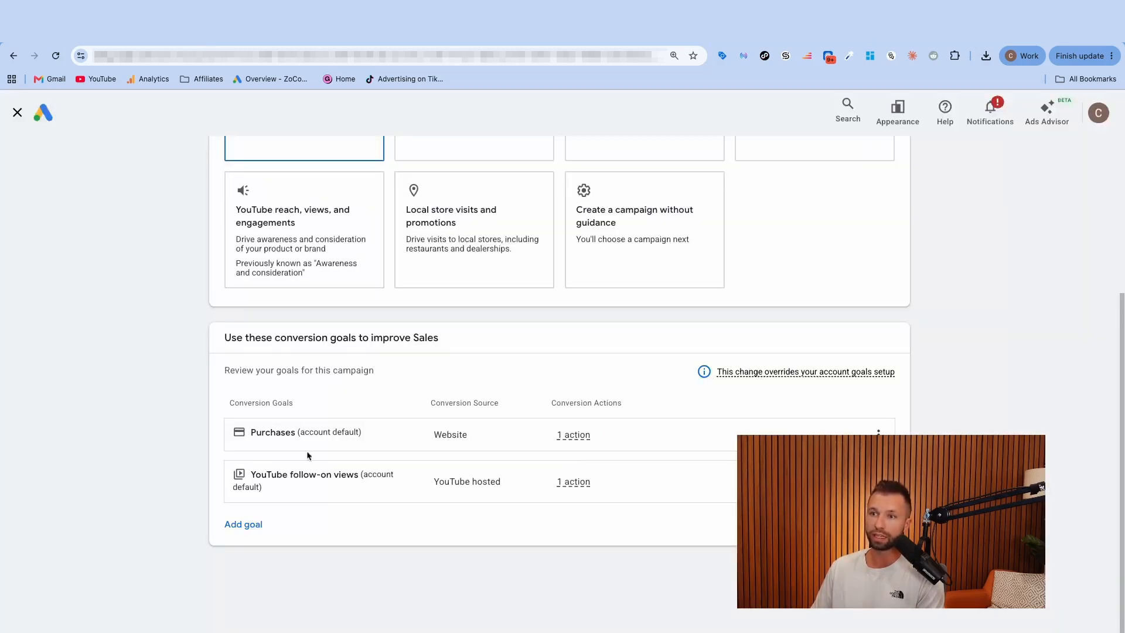
{"action": "left_click", "coordinate": [884, 494]}
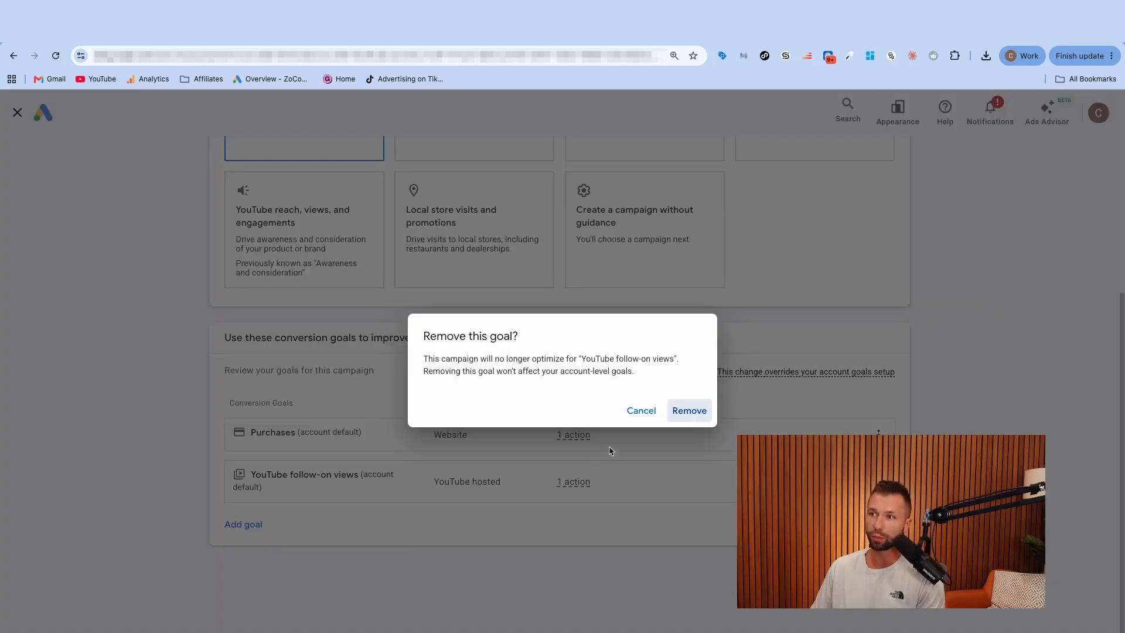
{"action": "left_click", "coordinate": [687, 410]}
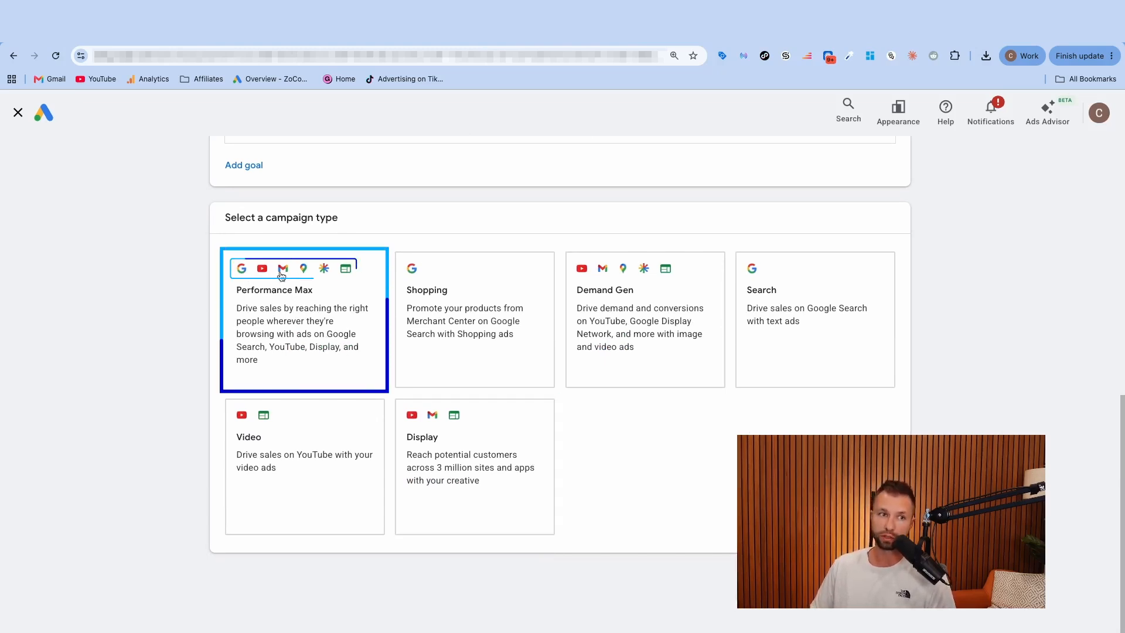
- Select Performance Max as the campaign type and pick the first Merchant Center account for its products
{"action": "left_click", "coordinate": [345, 298]}
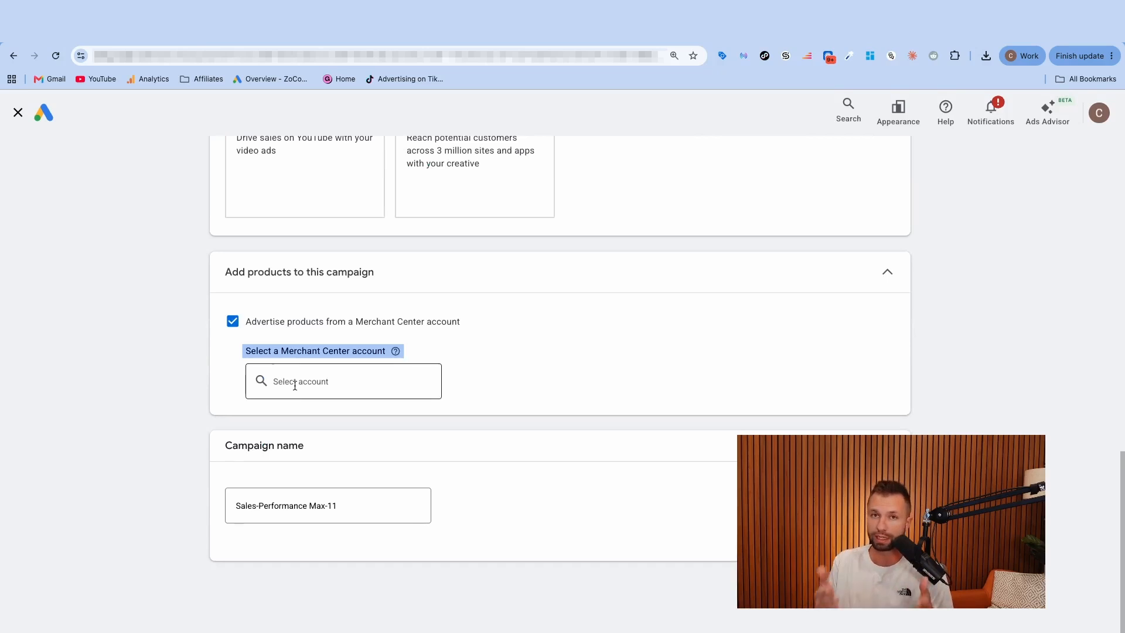
{"action": "left_click", "coordinate": [295, 386]}
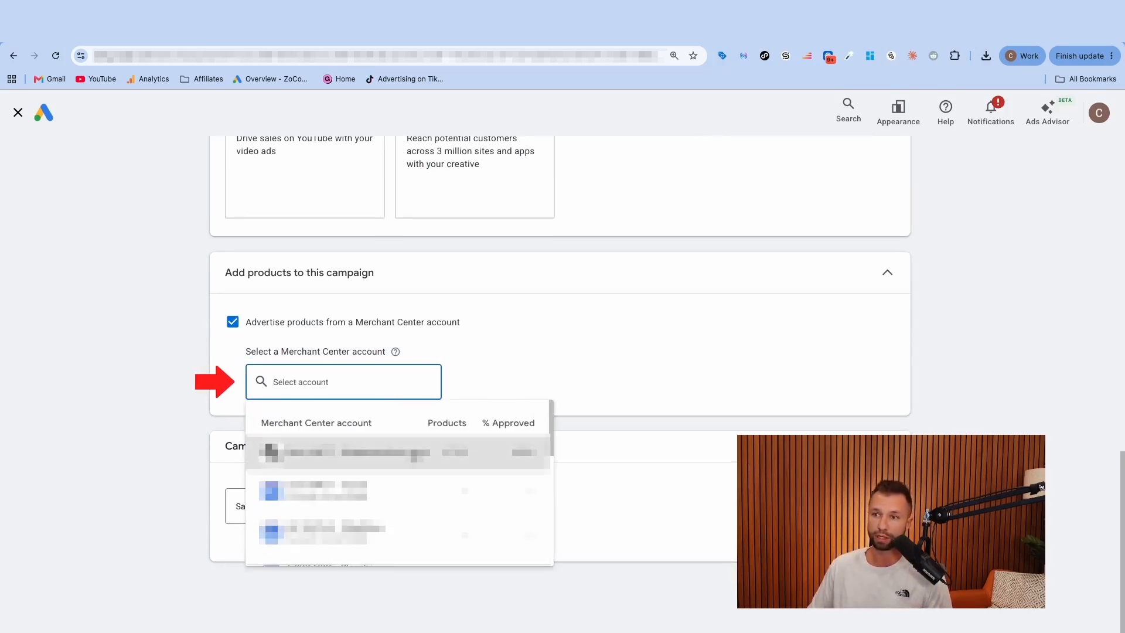
{"action": "left_click", "coordinate": [430, 460]}
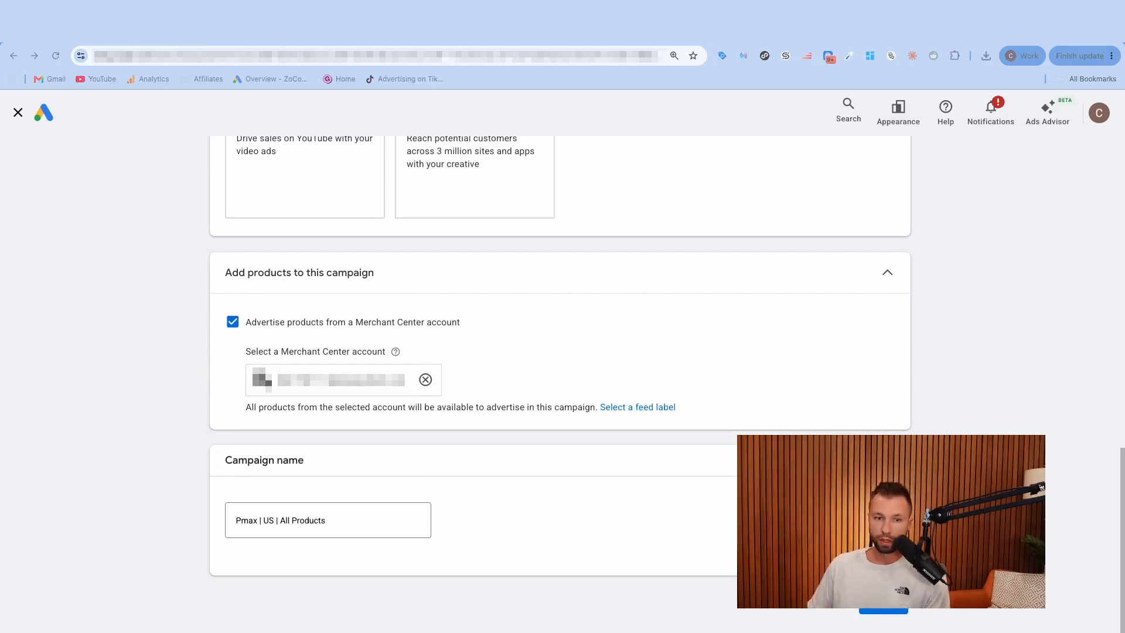
- Name the campaign "Pmax | US | All Products" and start a new campaign instead of finishing the saved draft
{"action": "left_click_drag", "start_coordinate": [295, 460], "coordinate": [117, 462]}
{"action": "left_click", "coordinate": [248, 522]}
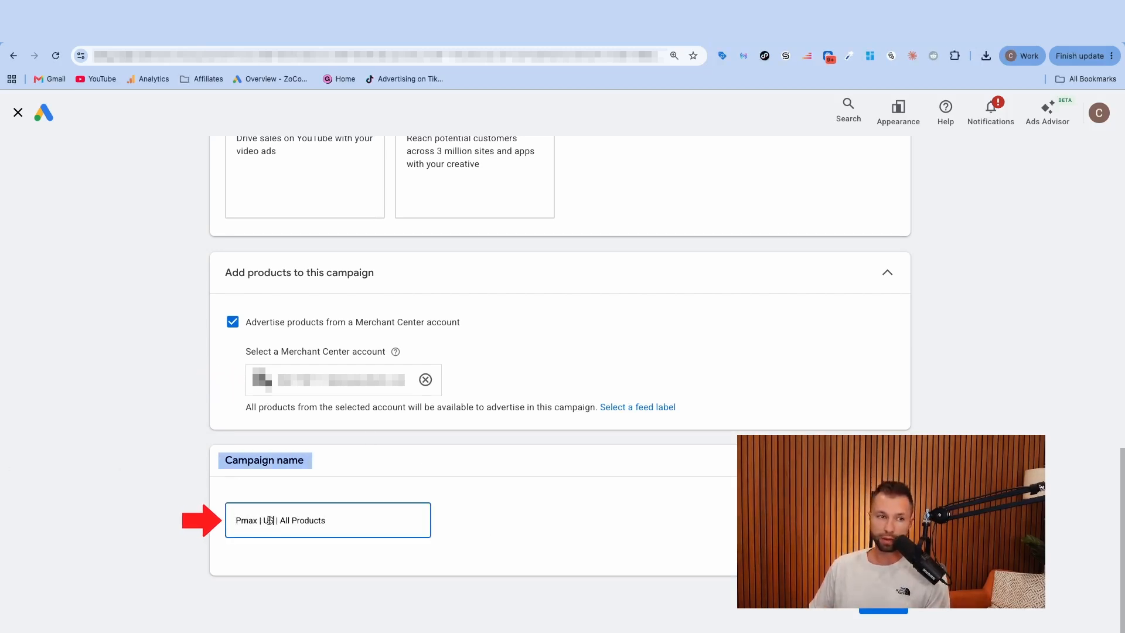
{"action": "left_click_drag", "start_coordinate": [328, 519], "coordinate": [289, 519]}
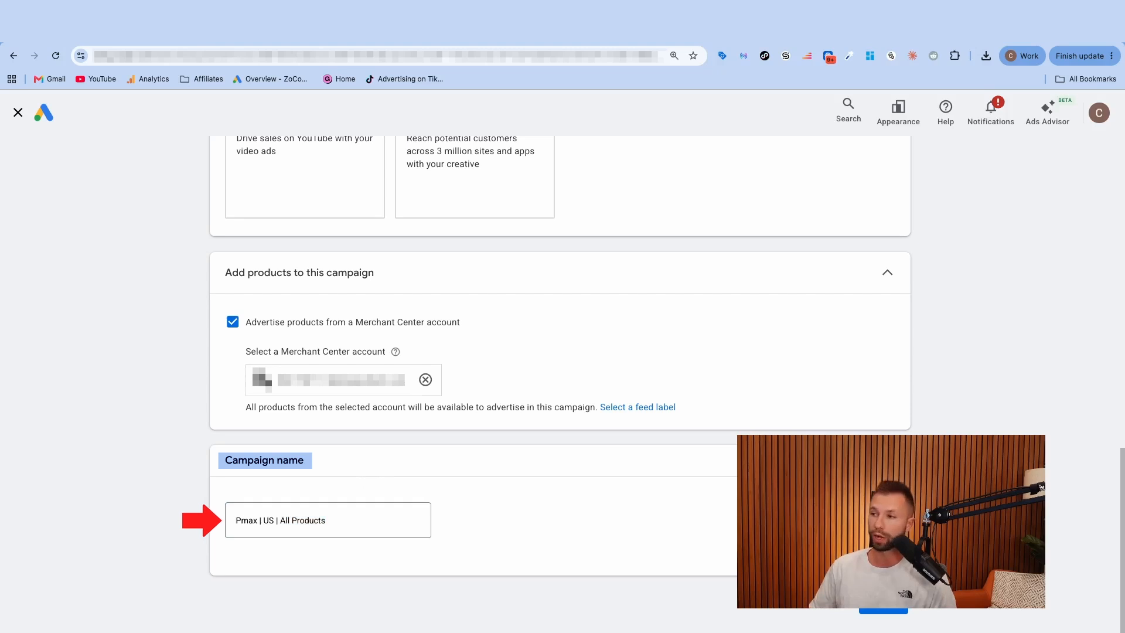
{"action": "scroll", "coordinate": [646, 502], "scroll_direction": "down", "scroll_amount": 1}
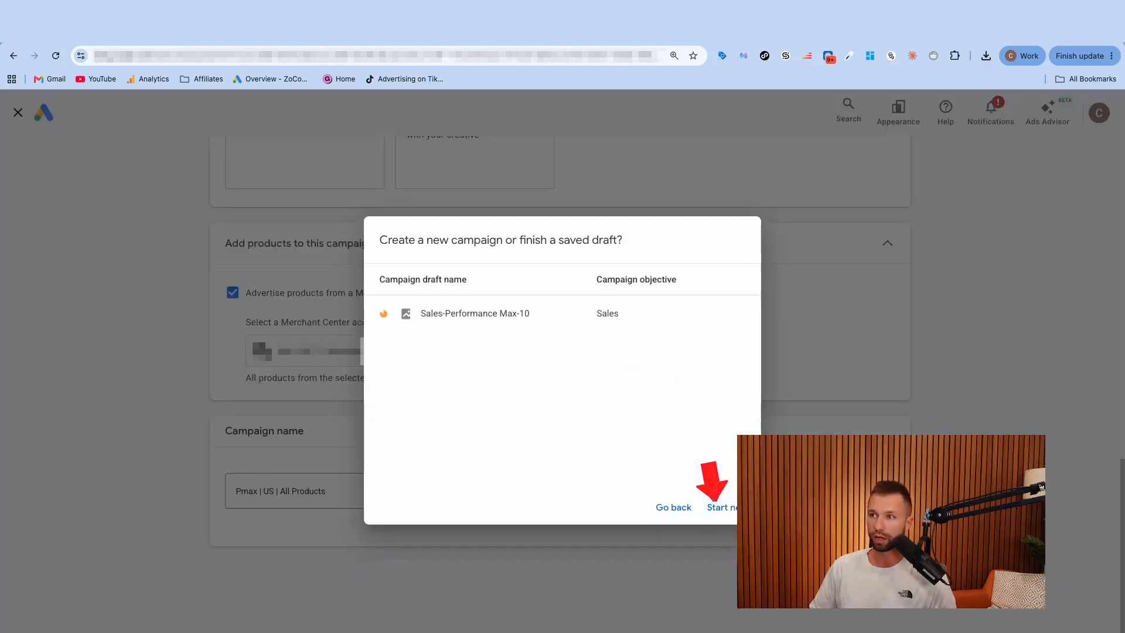
{"action": "left_click", "coordinate": [725, 507]}
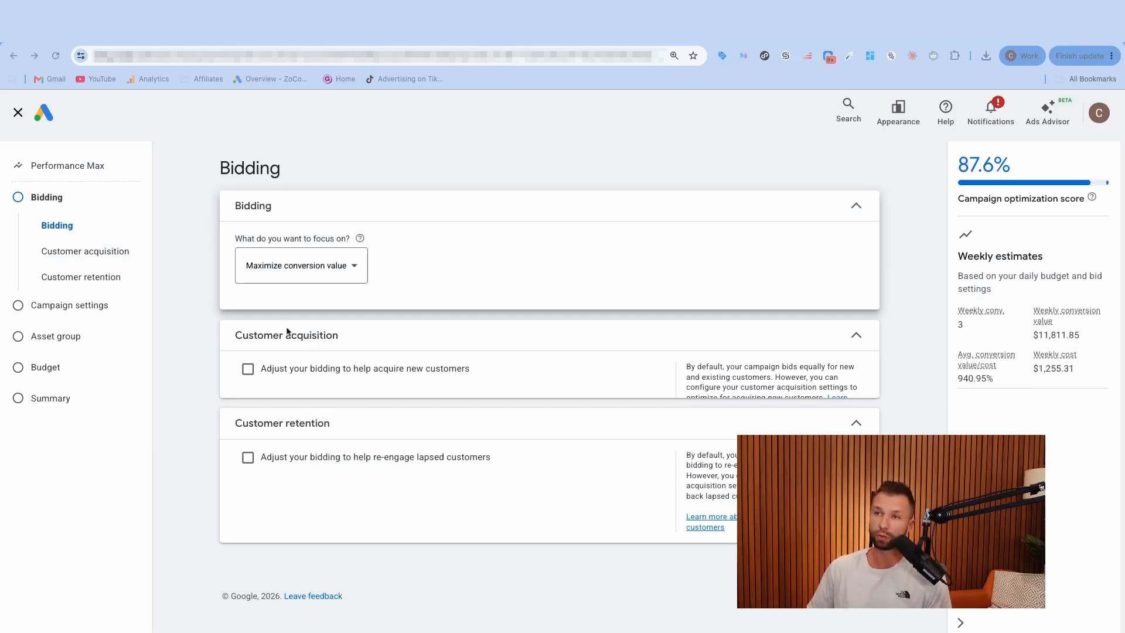
- Examine the available options for the campaign's bidding focus
{"action": "left_click_drag", "start_coordinate": [233, 238], "coordinate": [348, 284]}
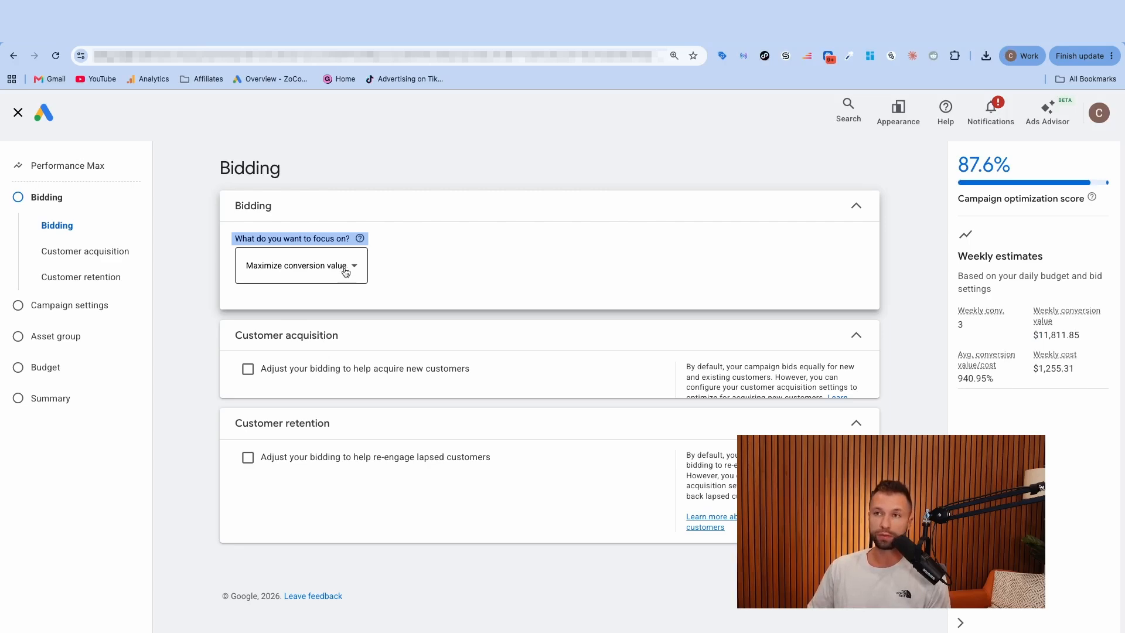
{"action": "left_click", "coordinate": [349, 268]}
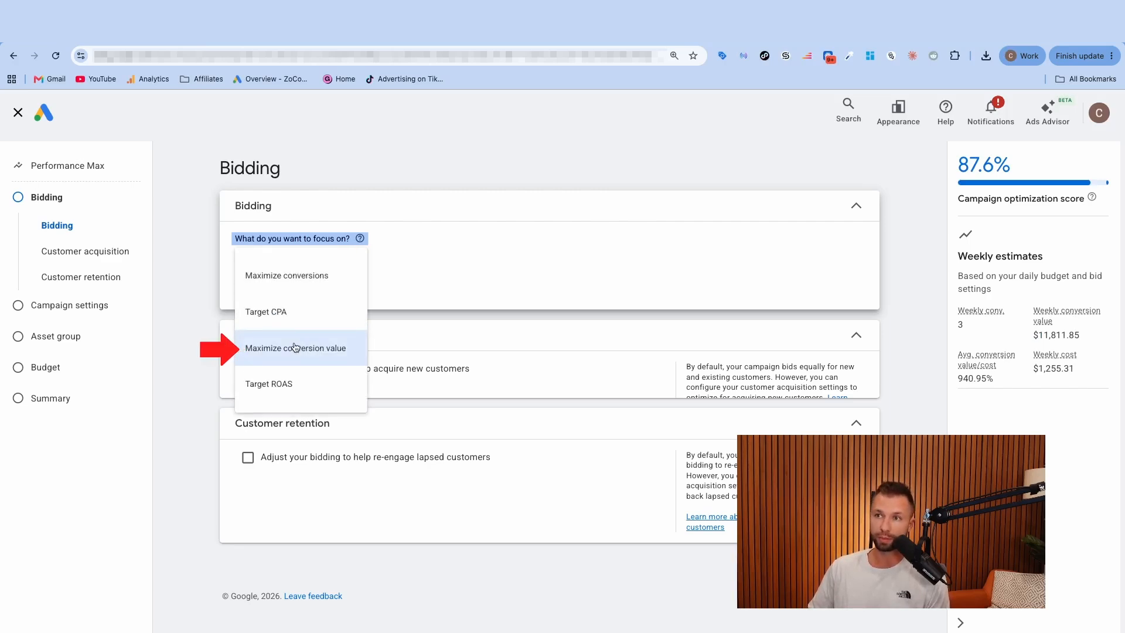
{"action": "left_click", "coordinate": [208, 272]}
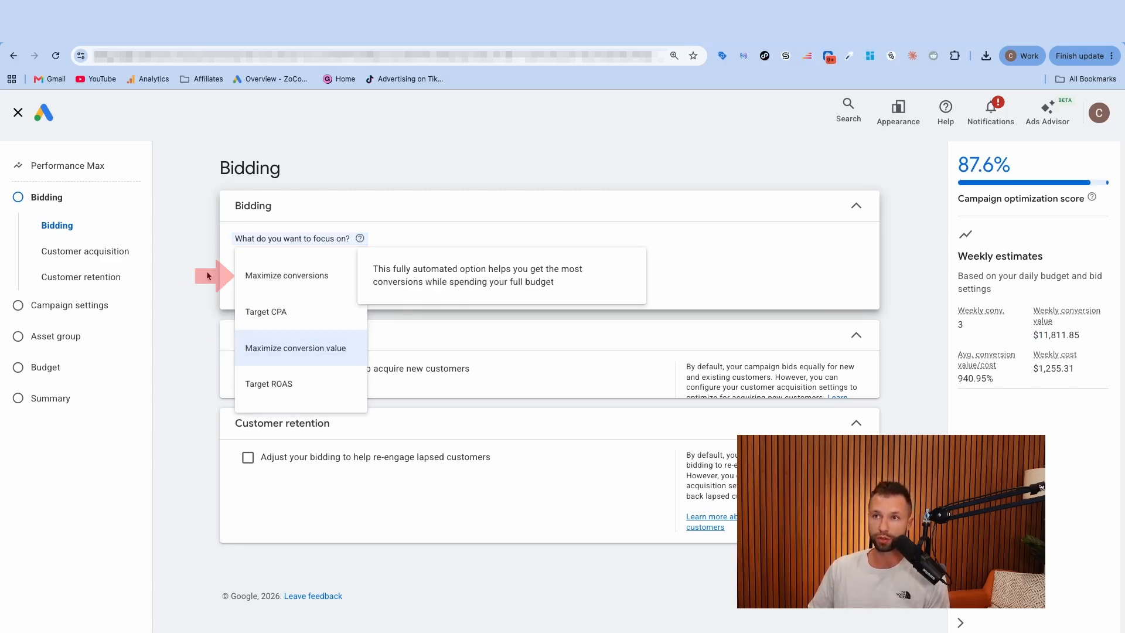
- Read the bidding strategy item in the Google Docs checklist, highlighting the Maximize Conversion Value and target ROAS/CPA guidance
{"action": "left_click", "coordinate": [258, 32]}
{"action": "left_click", "coordinate": [514, 282]}
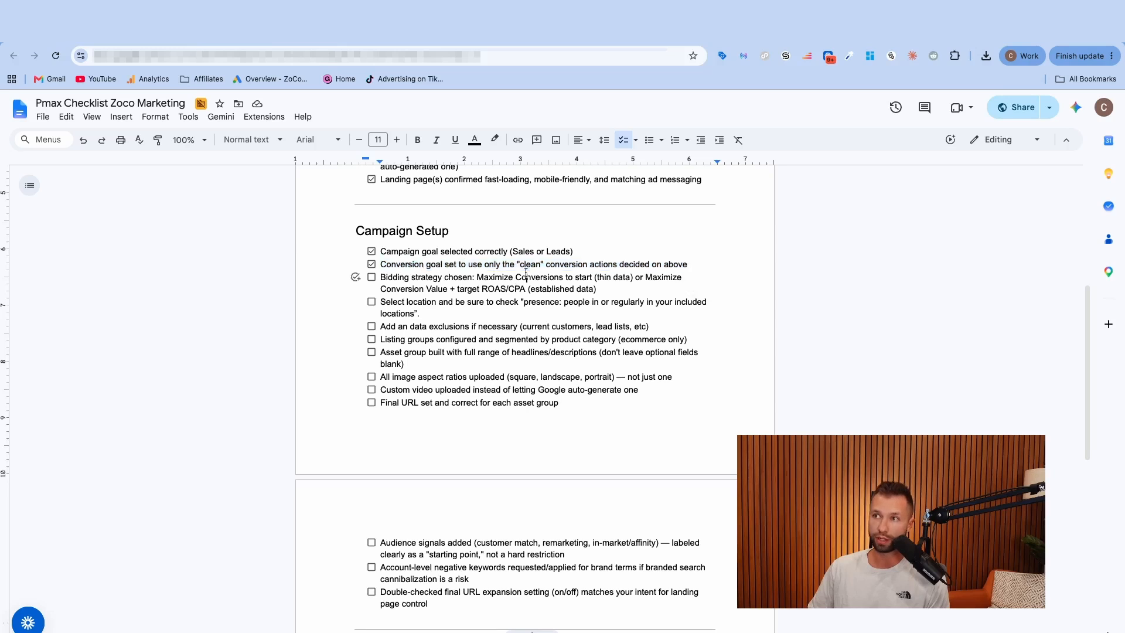
{"action": "scroll", "coordinate": [535, 275], "scroll_direction": "down", "scroll_amount": 1}
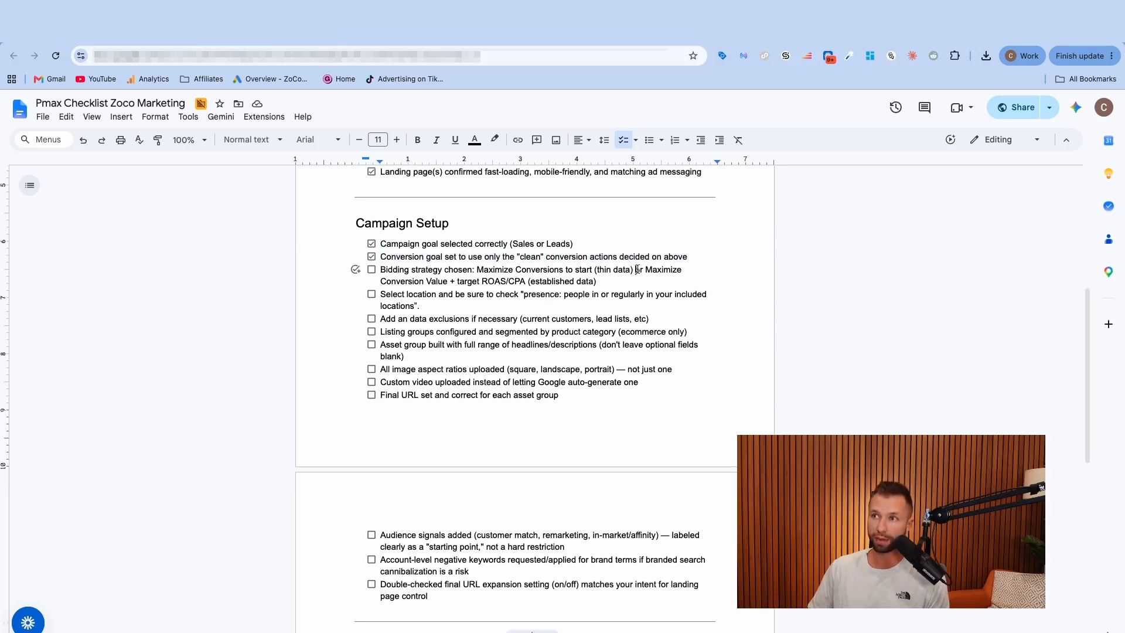
{"action": "left_click_drag", "start_coordinate": [636, 270], "coordinate": [486, 282]}
{"action": "left_click", "coordinate": [449, 282]}
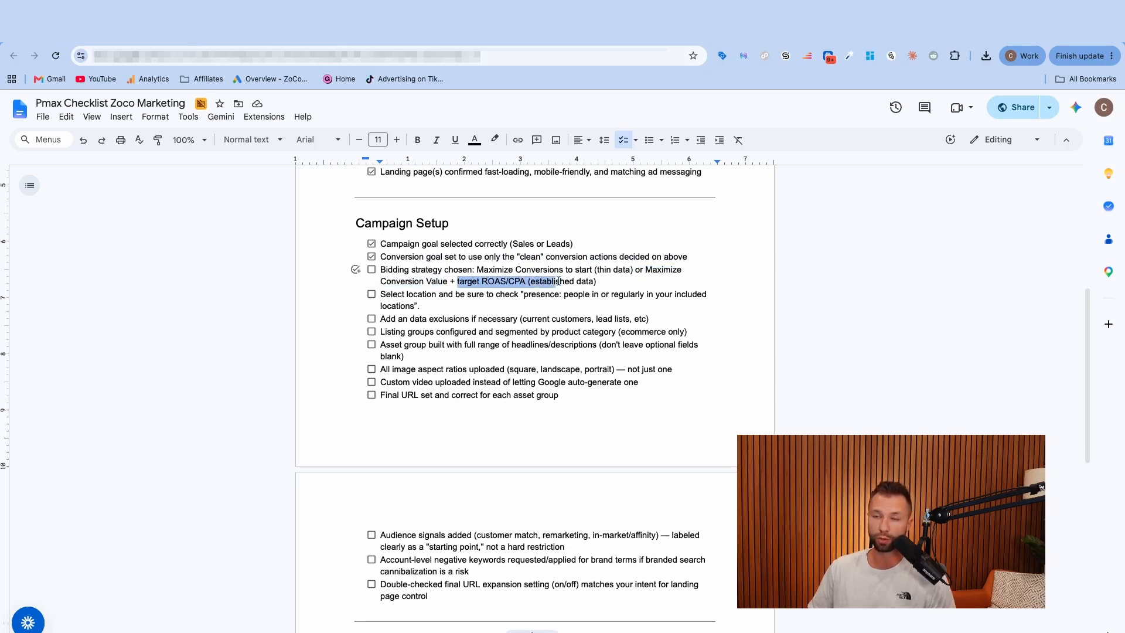
{"action": "left_click_drag", "start_coordinate": [578, 281], "coordinate": [579, 281]}
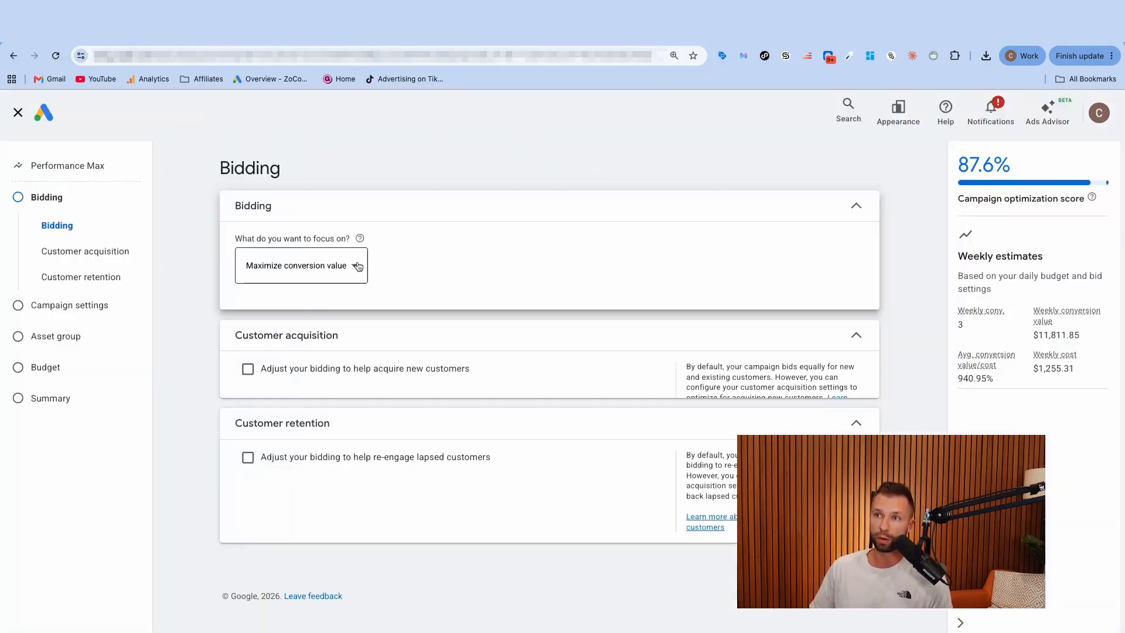
- Back in Google Ads, try Target ROAS as the bidding focus, and settle on Maximize conversion value
{"action": "left_click", "coordinate": [354, 264]}
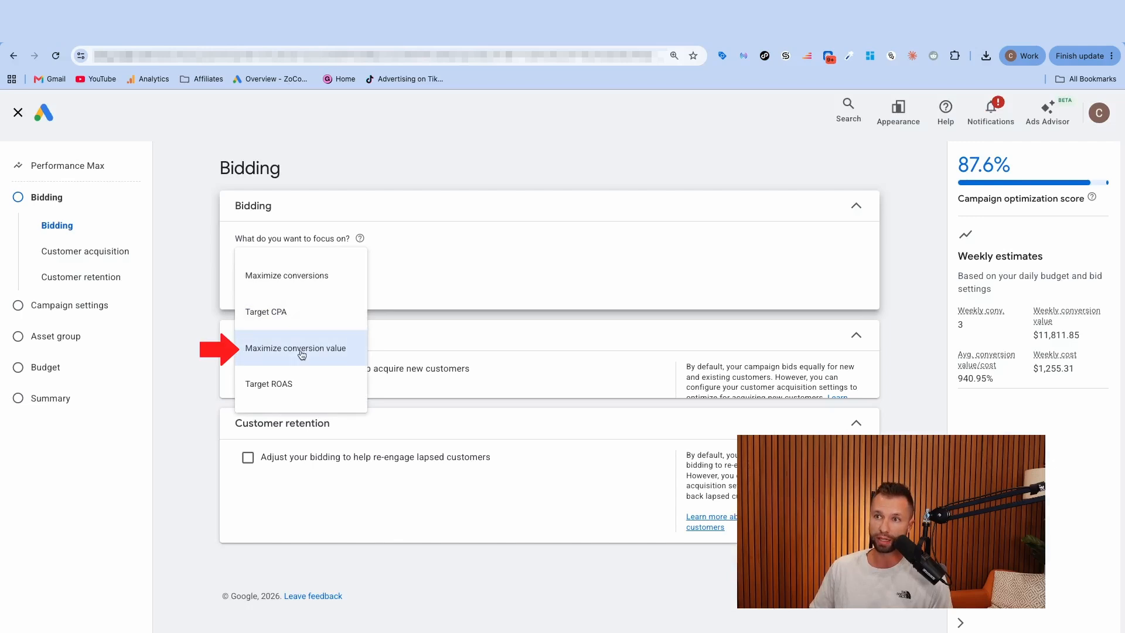
{"action": "left_click", "coordinate": [302, 355]}
{"action": "left_click", "coordinate": [344, 269]}
{"action": "left_click", "coordinate": [295, 383]}
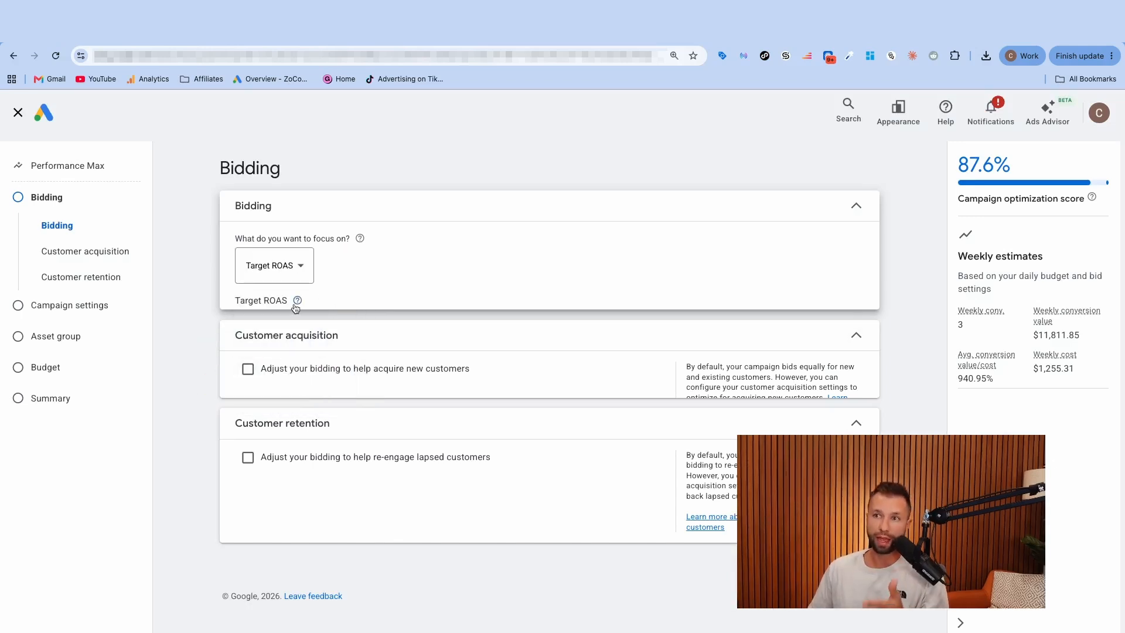
{"action": "left_click", "coordinate": [269, 266]}
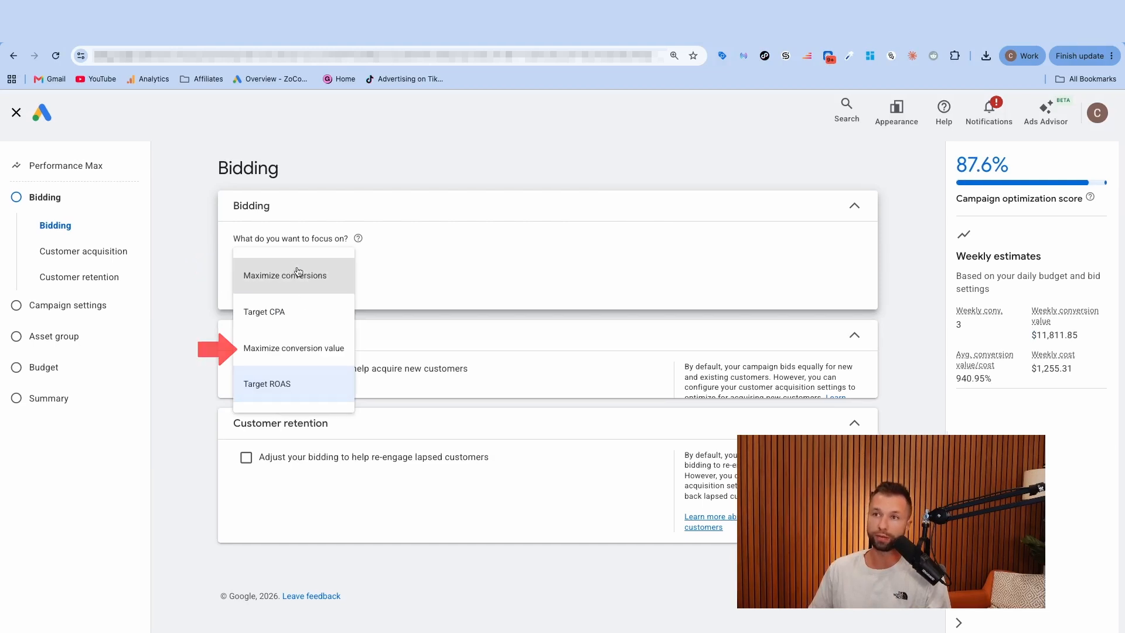
{"action": "left_click", "coordinate": [302, 350]}
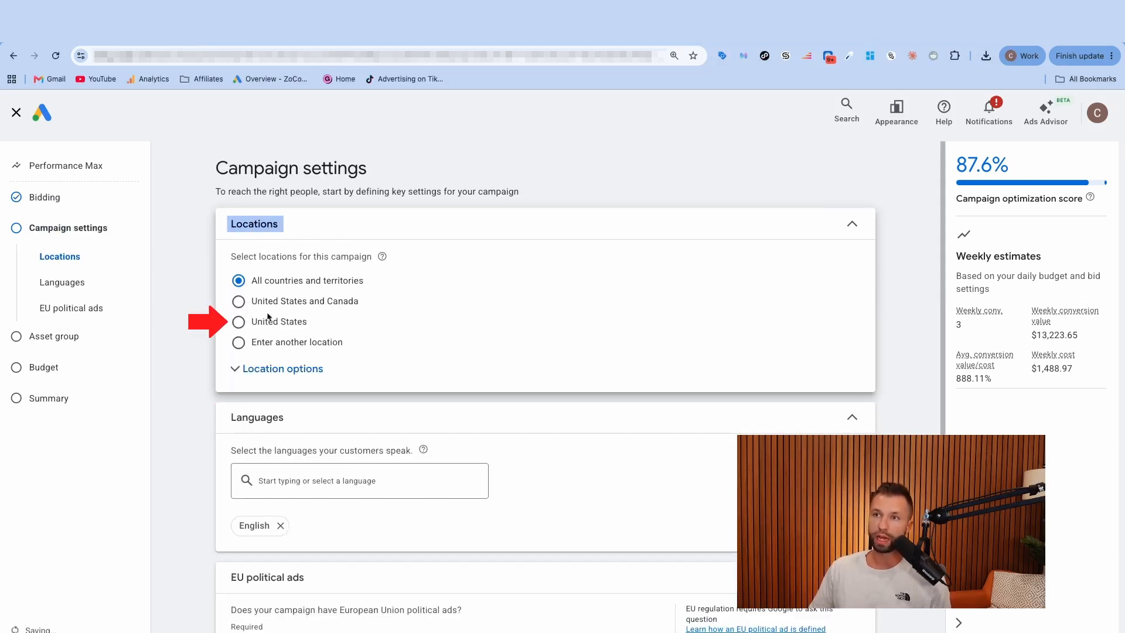
- Try United States as the target location, then a custom location, checking the advanced search's radius option before cancelling it
{"action": "left_click", "coordinate": [239, 323]}
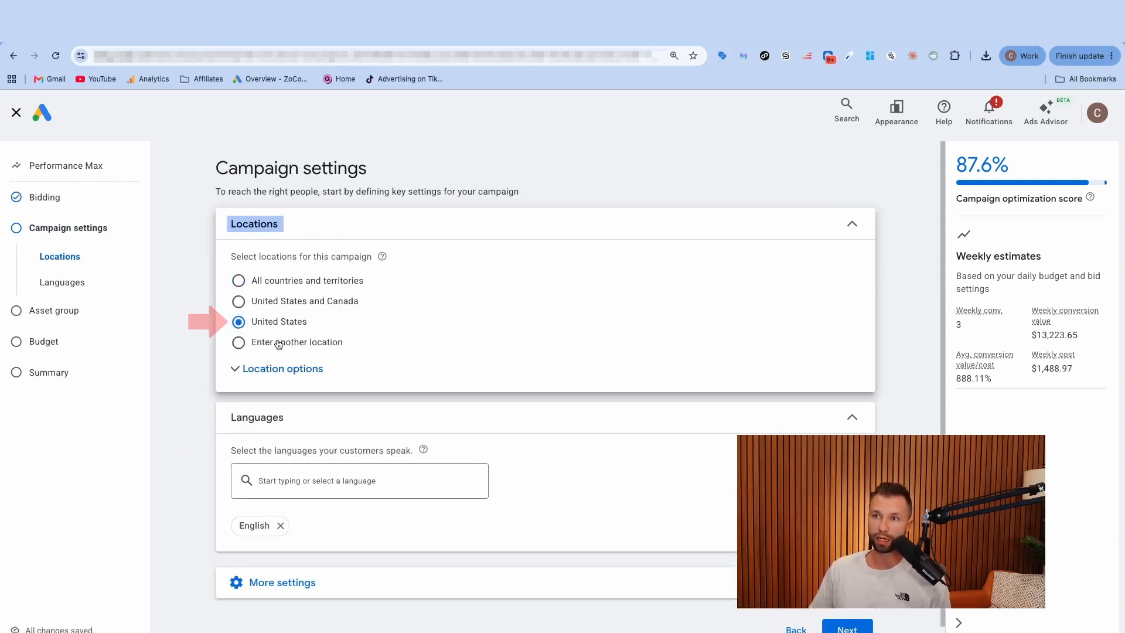
{"action": "left_click", "coordinate": [239, 405]}
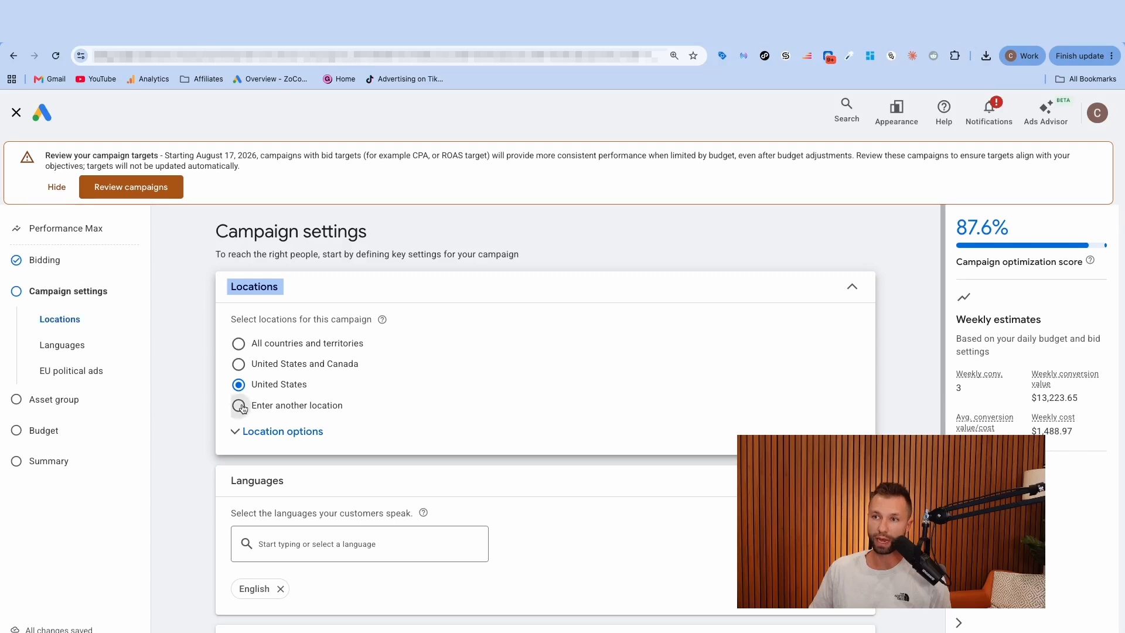
{"action": "scroll", "coordinate": [403, 407], "scroll_direction": "down", "scroll_amount": 2}
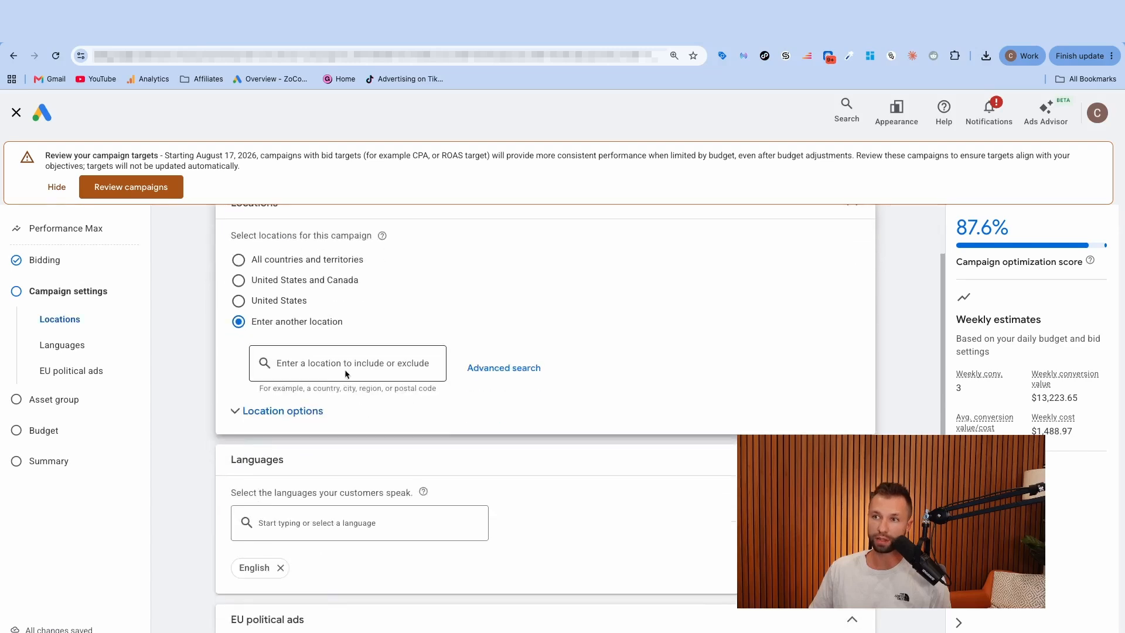
{"action": "left_click", "coordinate": [507, 369]}
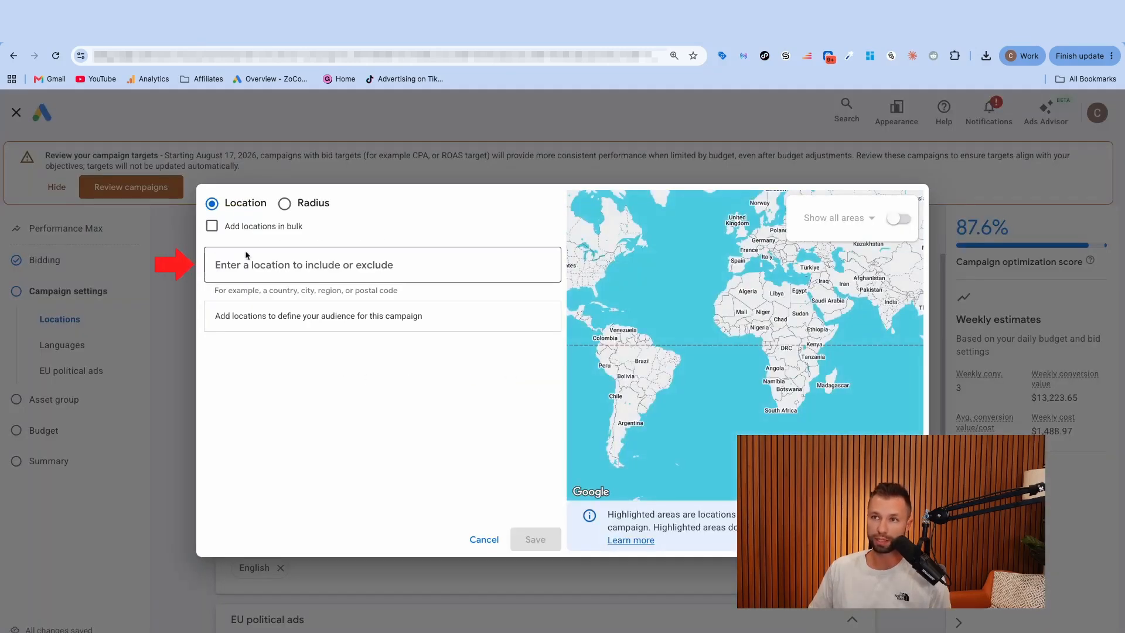
{"action": "left_click", "coordinate": [286, 204]}
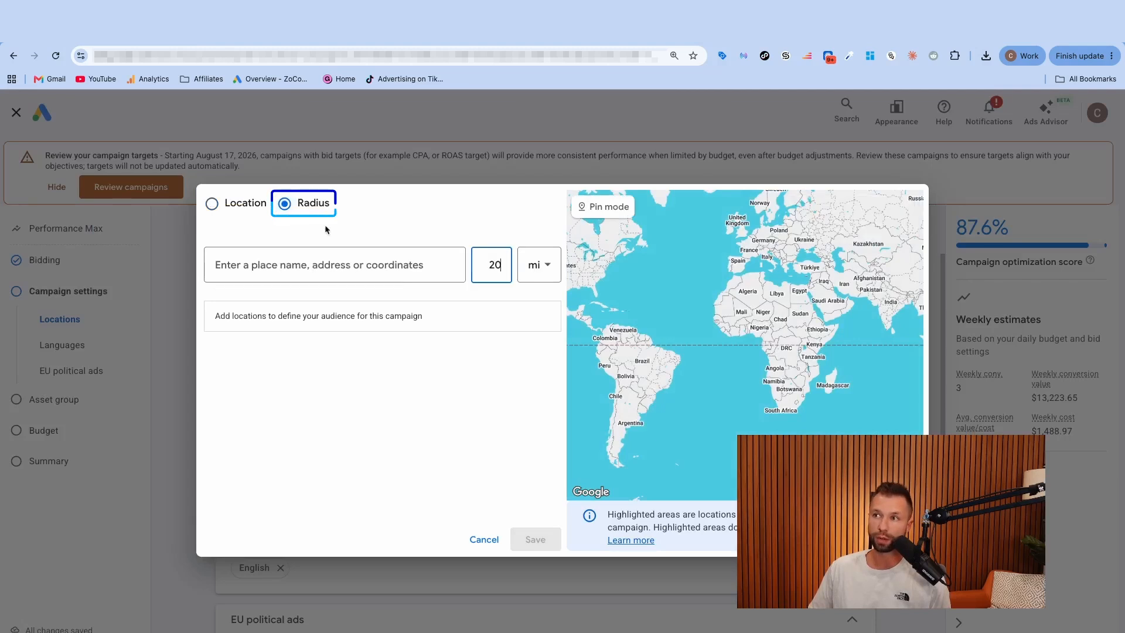
{"action": "left_click", "coordinate": [227, 209]}
{"action": "left_click", "coordinate": [484, 535]}
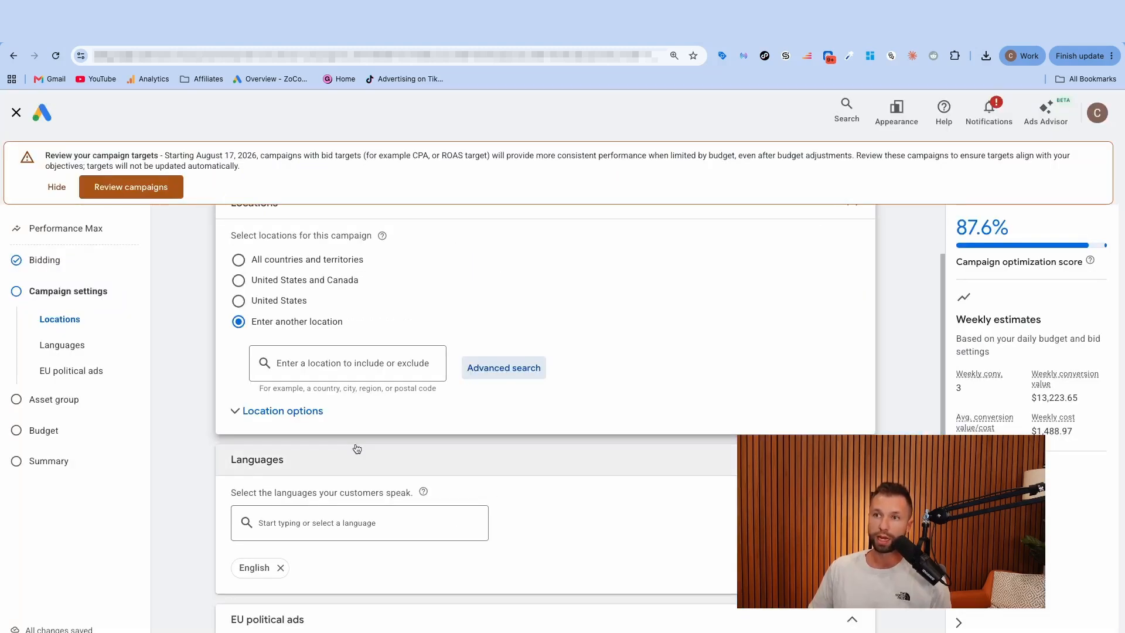
- Target the United States and set the location options to "Presence: People in or regularly in your included locations"
{"action": "left_click", "coordinate": [239, 302]}
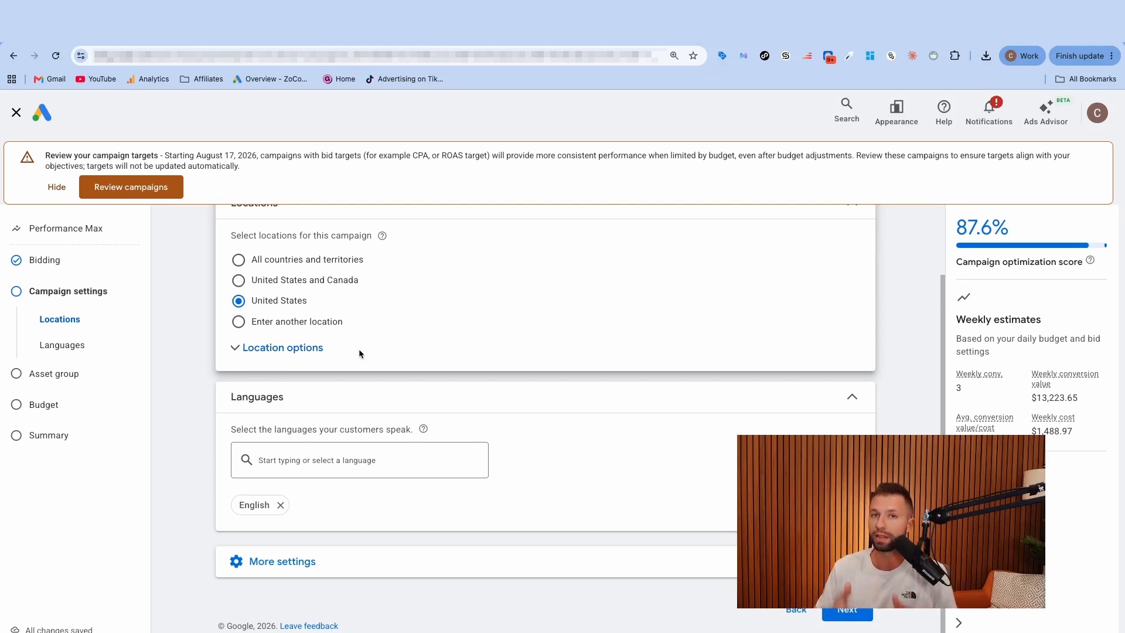
{"action": "left_click", "coordinate": [252, 348]}
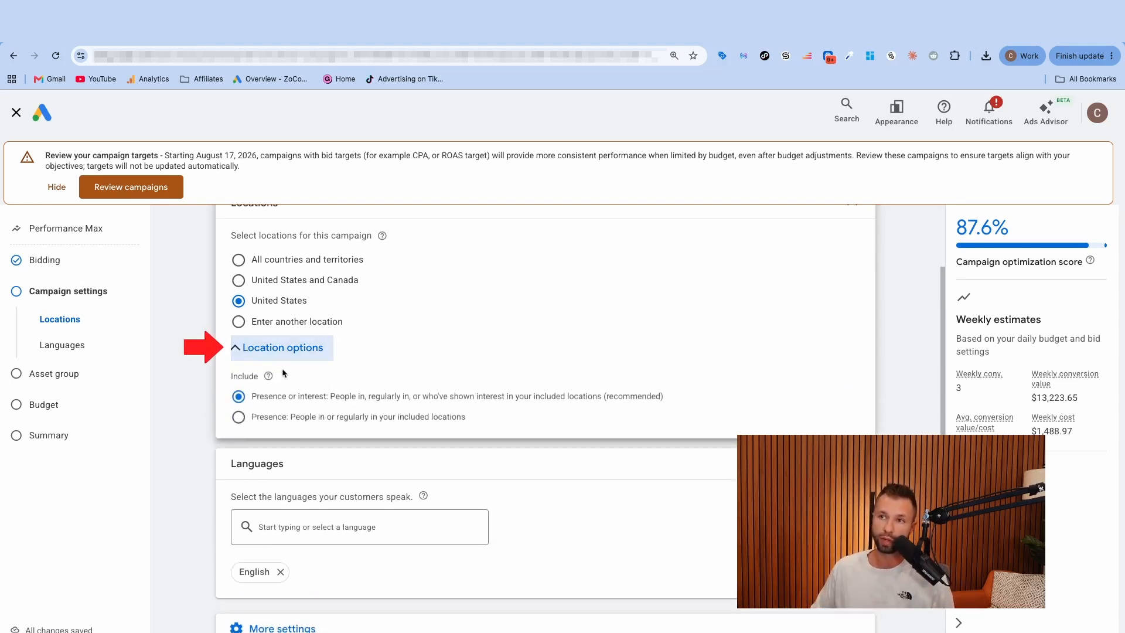
{"action": "left_click", "coordinate": [239, 418]}
{"action": "left_click_drag", "start_coordinate": [256, 396], "coordinate": [656, 405]}
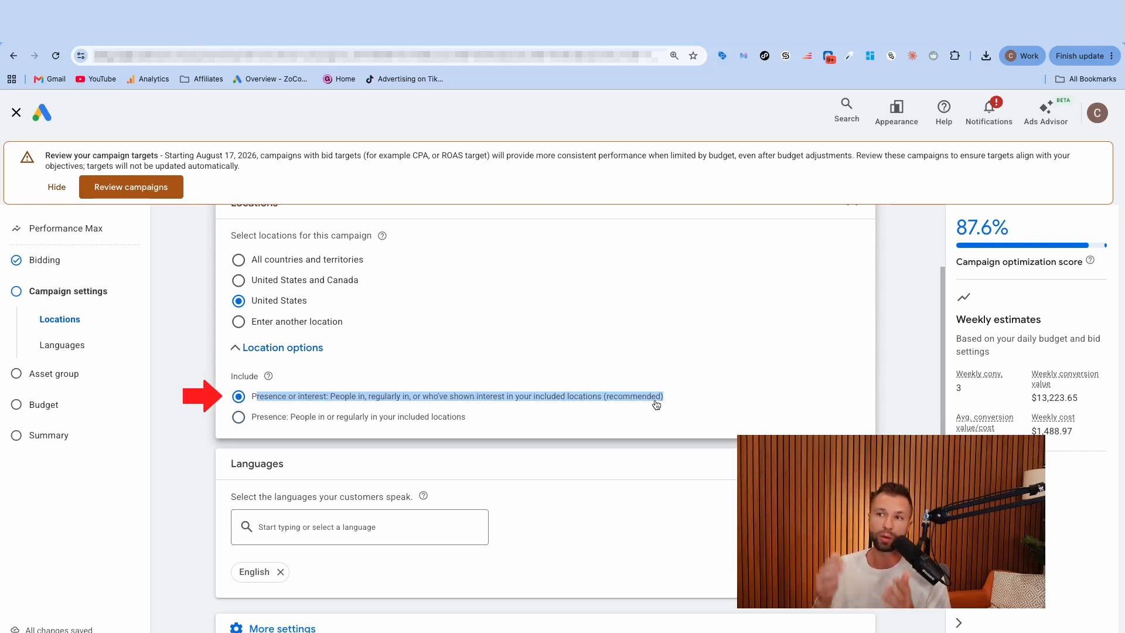
{"action": "left_click", "coordinate": [239, 397]}
{"action": "left_click", "coordinate": [239, 417]}
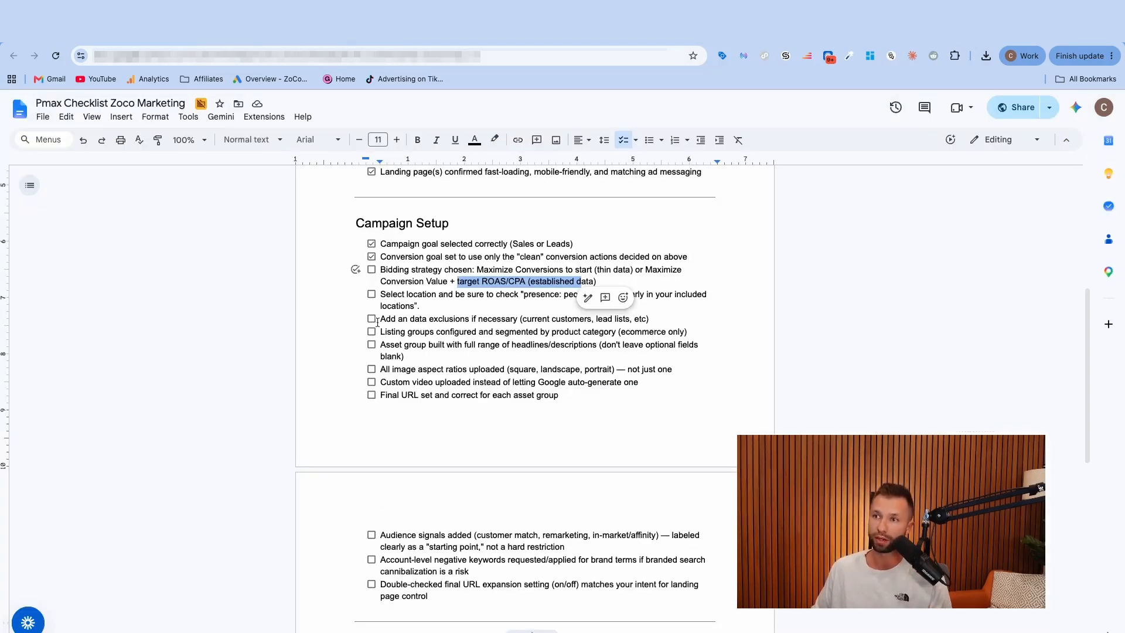
- In the Google Docs checklist, tick off the location selection item and highlight its presence guidance
{"action": "left_click", "coordinate": [371, 295]}
{"action": "left_click_drag", "start_coordinate": [424, 294], "coordinate": [555, 294]}
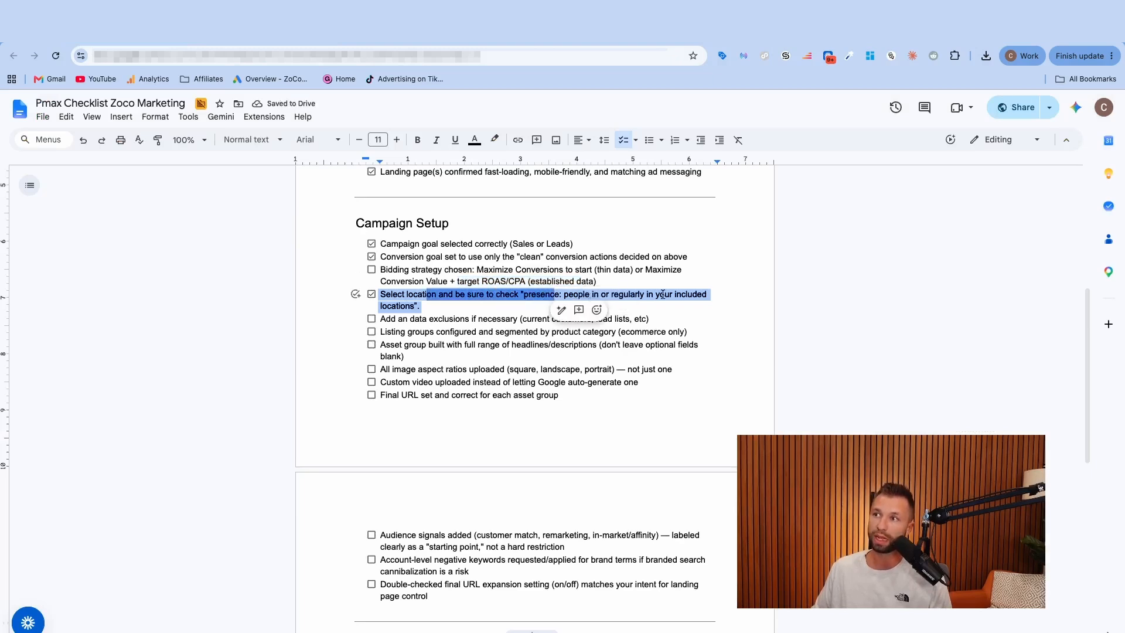
- Back in Google Ads, expand the additional campaign settings and exclude TV screens from the devices where ads can appear
{"action": "scroll", "coordinate": [472, 292], "scroll_direction": "down", "scroll_amount": 1}
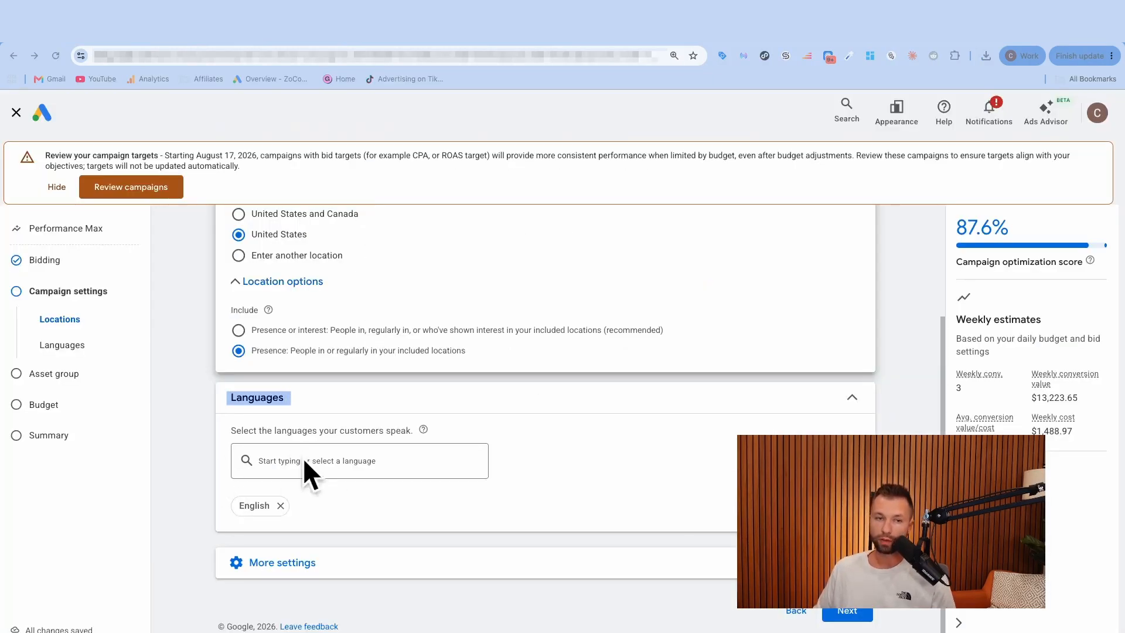
{"action": "left_click", "coordinate": [374, 564]}
{"action": "scroll", "coordinate": [367, 567], "scroll_direction": "down", "scroll_amount": 3}
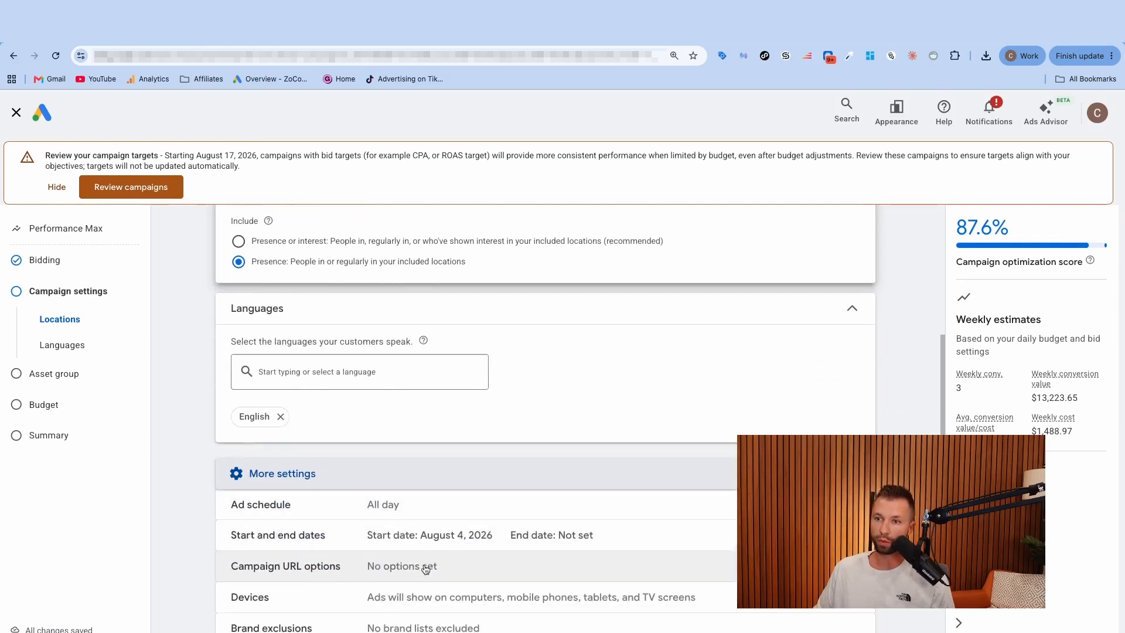
{"action": "scroll", "coordinate": [314, 462], "scroll_direction": "down", "scroll_amount": 2}
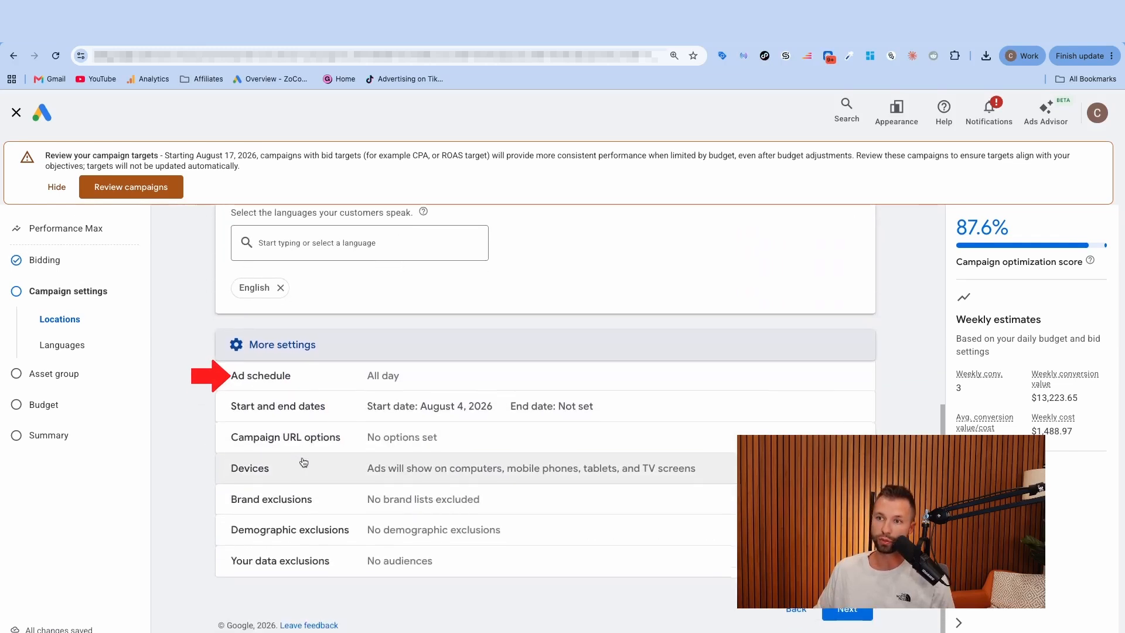
{"action": "left_click", "coordinate": [306, 467]}
{"action": "scroll", "coordinate": [411, 486], "scroll_direction": "down", "scroll_amount": 1}
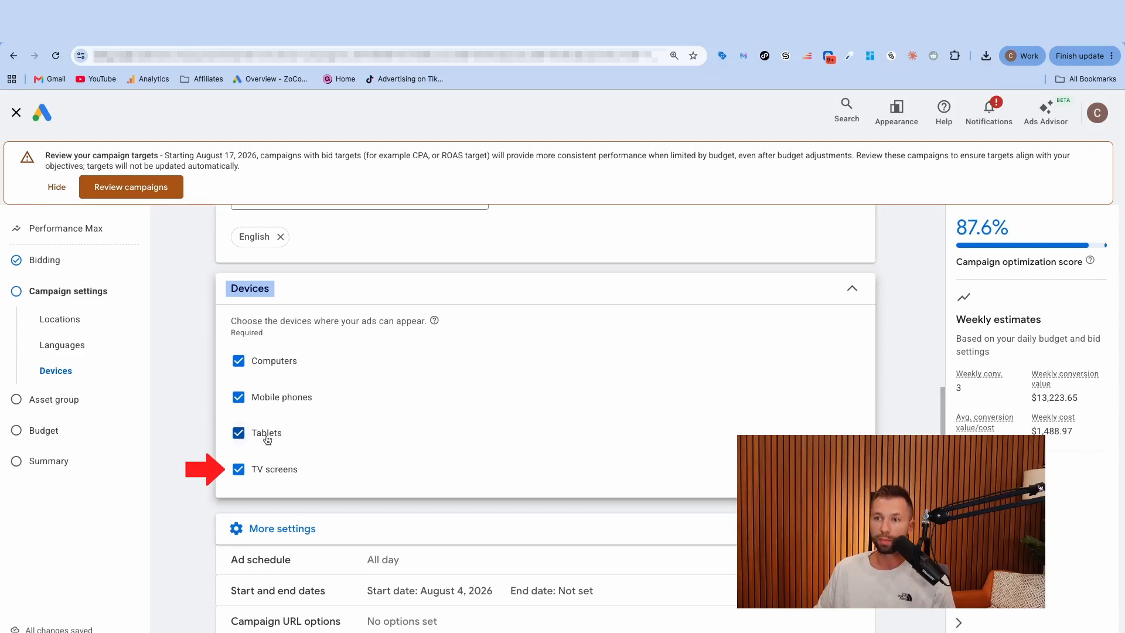
{"action": "left_click", "coordinate": [241, 471]}
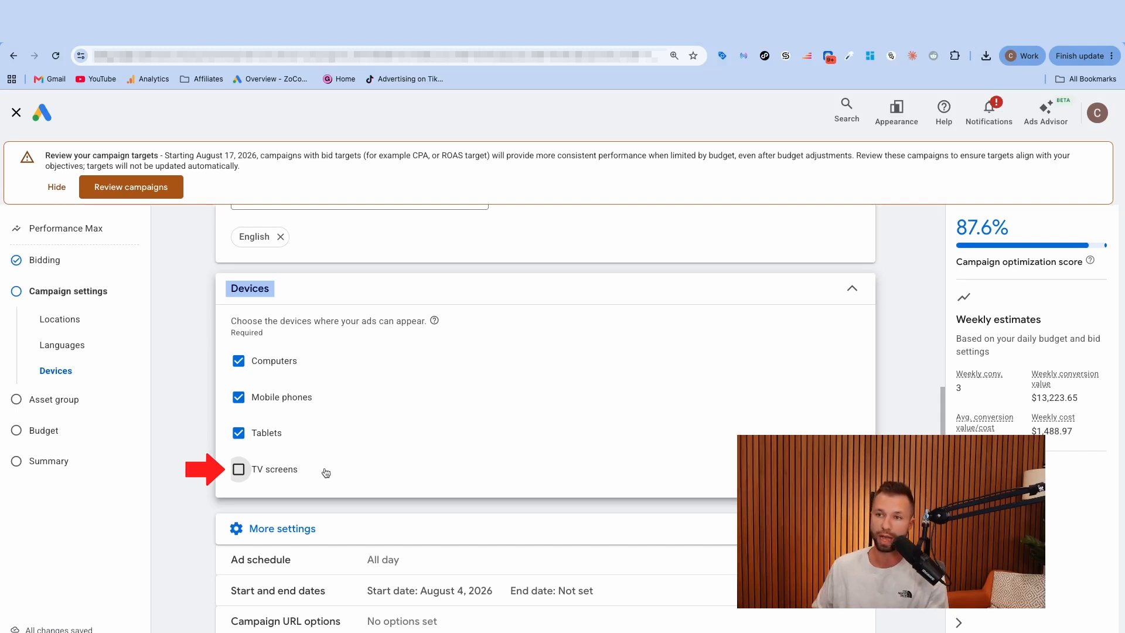
- Enable your data exclusions for the campaign and check the remarketing list picker without excluding any list
{"action": "scroll", "coordinate": [315, 457], "scroll_direction": "down", "scroll_amount": 3}
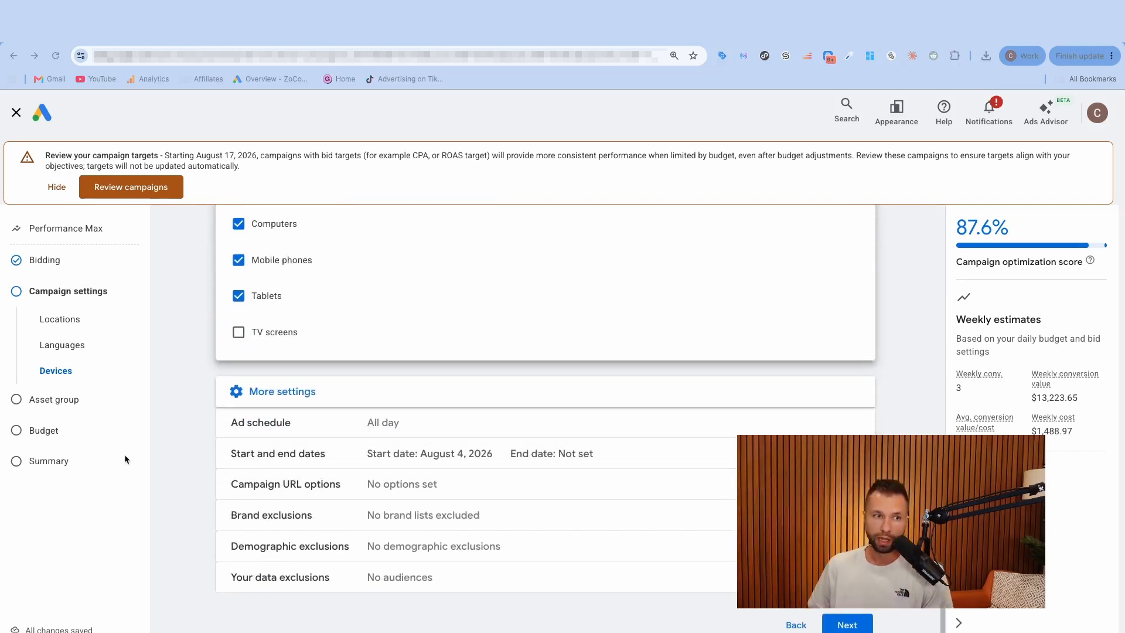
{"action": "scroll", "coordinate": [346, 528], "scroll_direction": "down", "scroll_amount": 1}
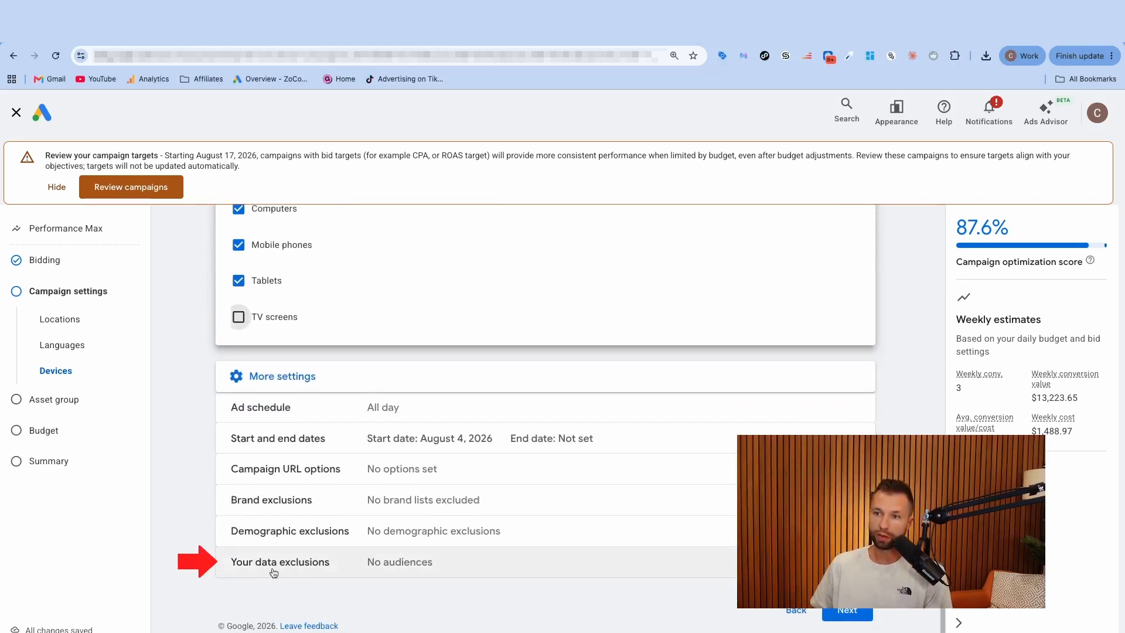
{"action": "left_click", "coordinate": [366, 563]}
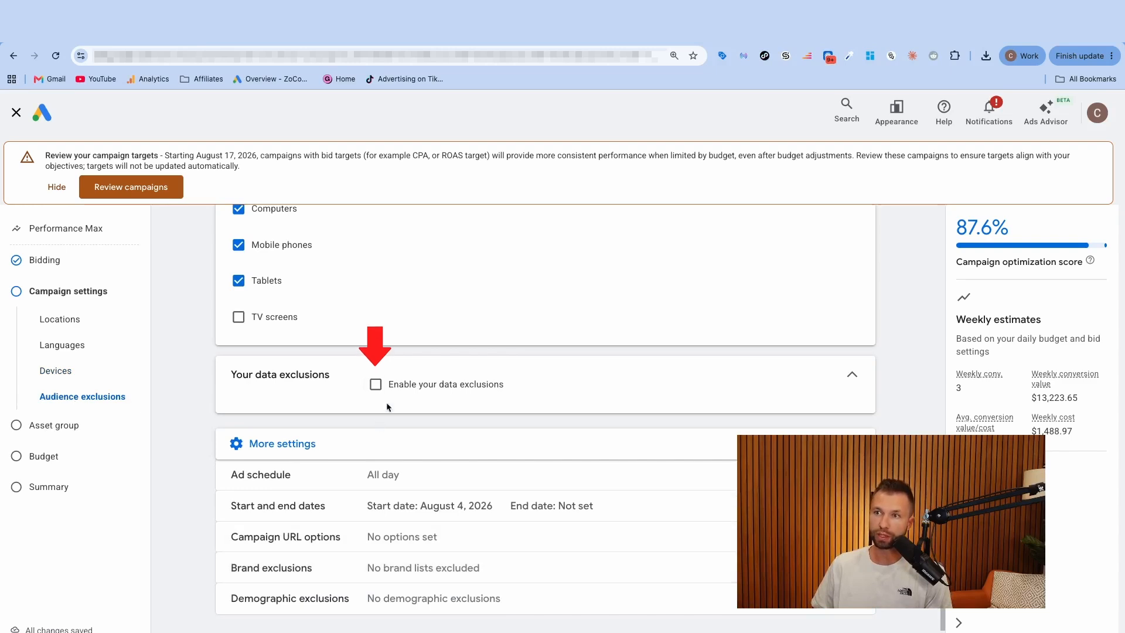
{"action": "left_click", "coordinate": [376, 384]}
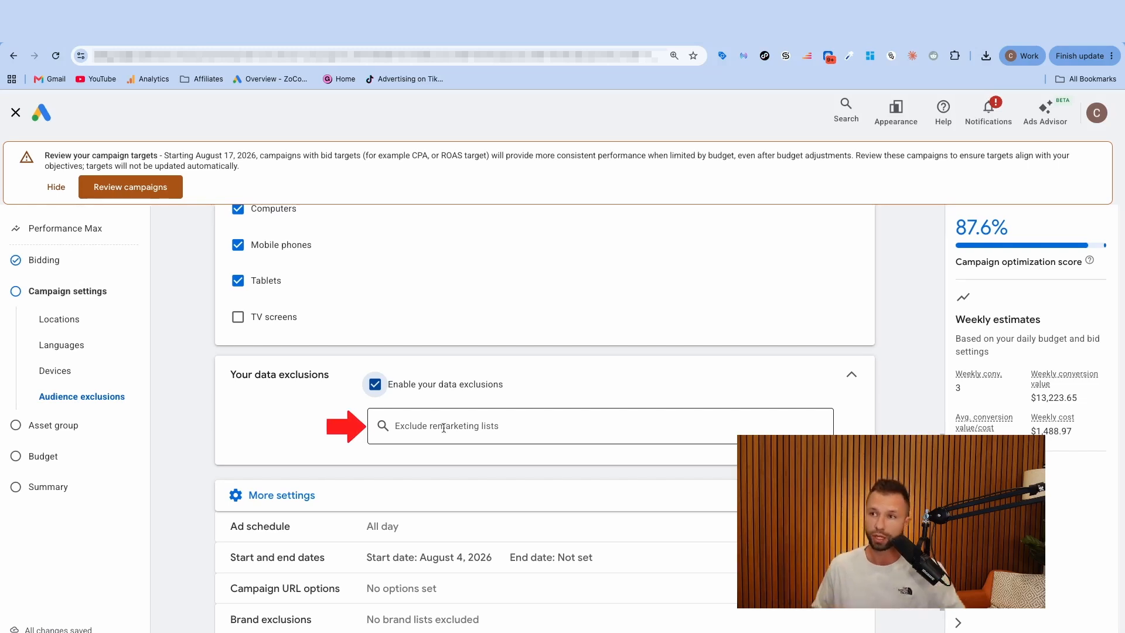
{"action": "left_click", "coordinate": [425, 436]}
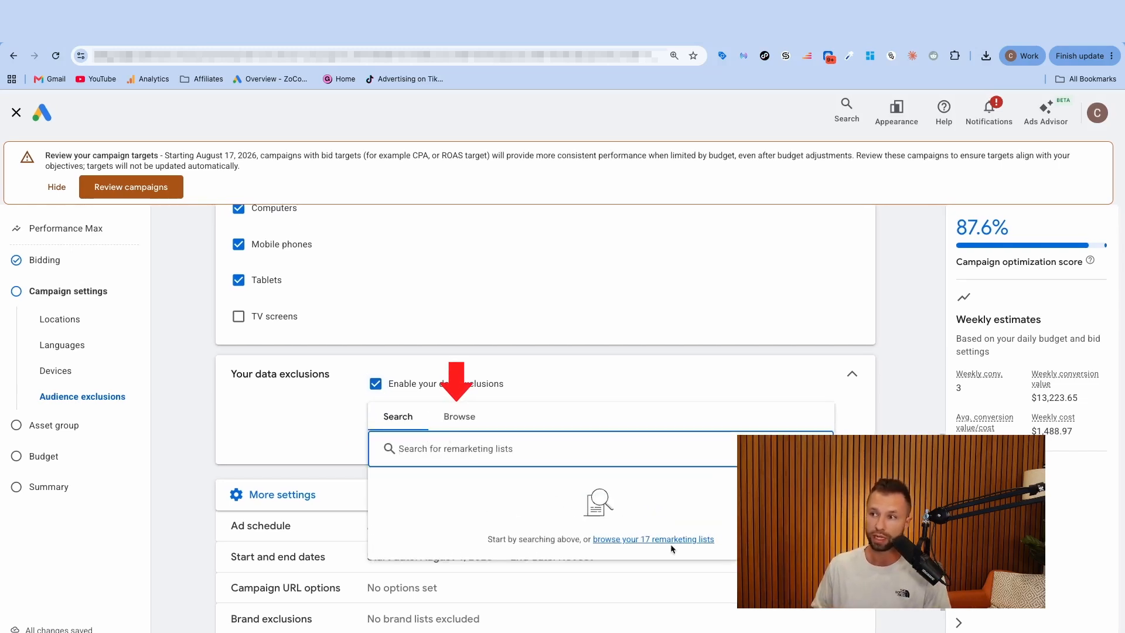
{"action": "left_click", "coordinate": [654, 512]}
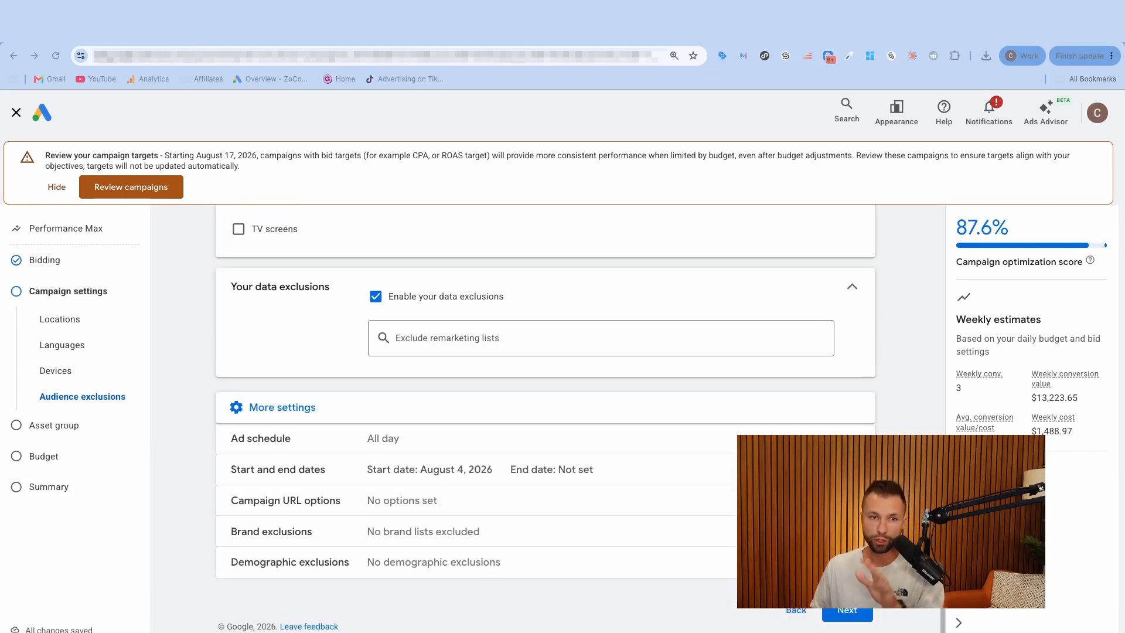
- Continue from the campaign settings to the asset group and name it "All Products"
{"action": "left_click", "coordinate": [852, 612]}
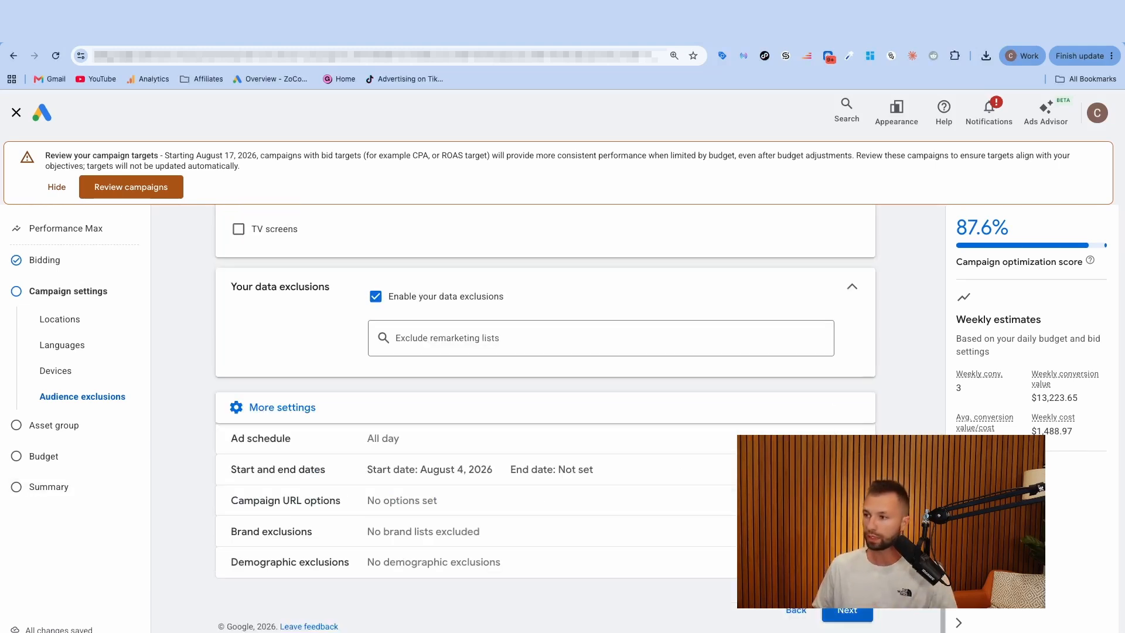
{"action": "left_click", "coordinate": [852, 612]}
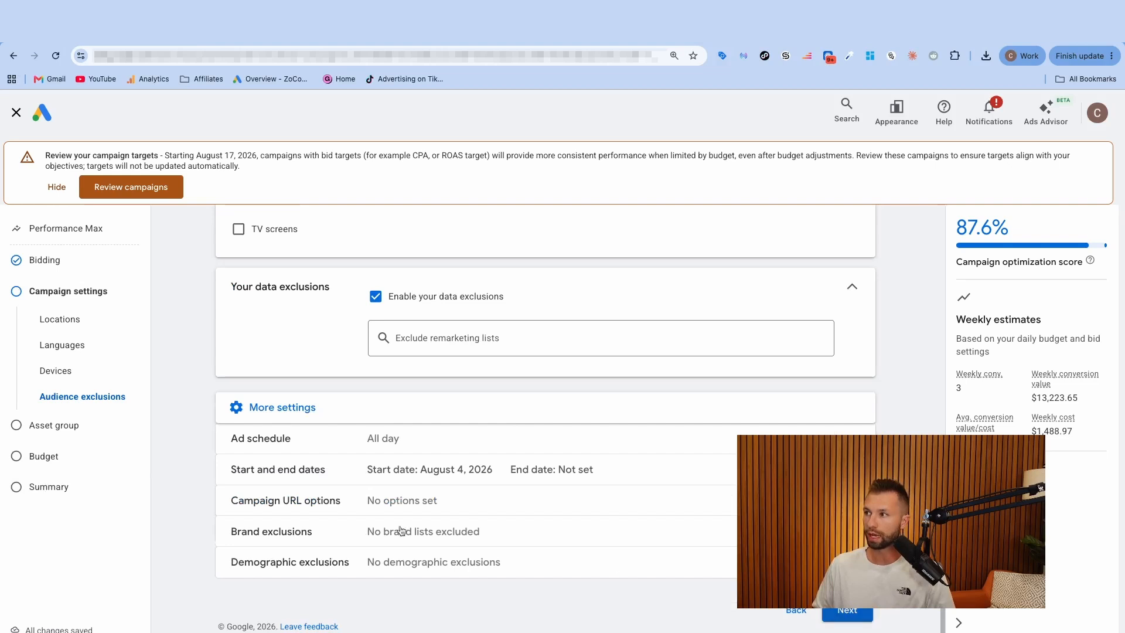
{"action": "left_click", "coordinate": [310, 350]}
{"action": "left_click_drag", "start_coordinate": [310, 351], "coordinate": [241, 351]}
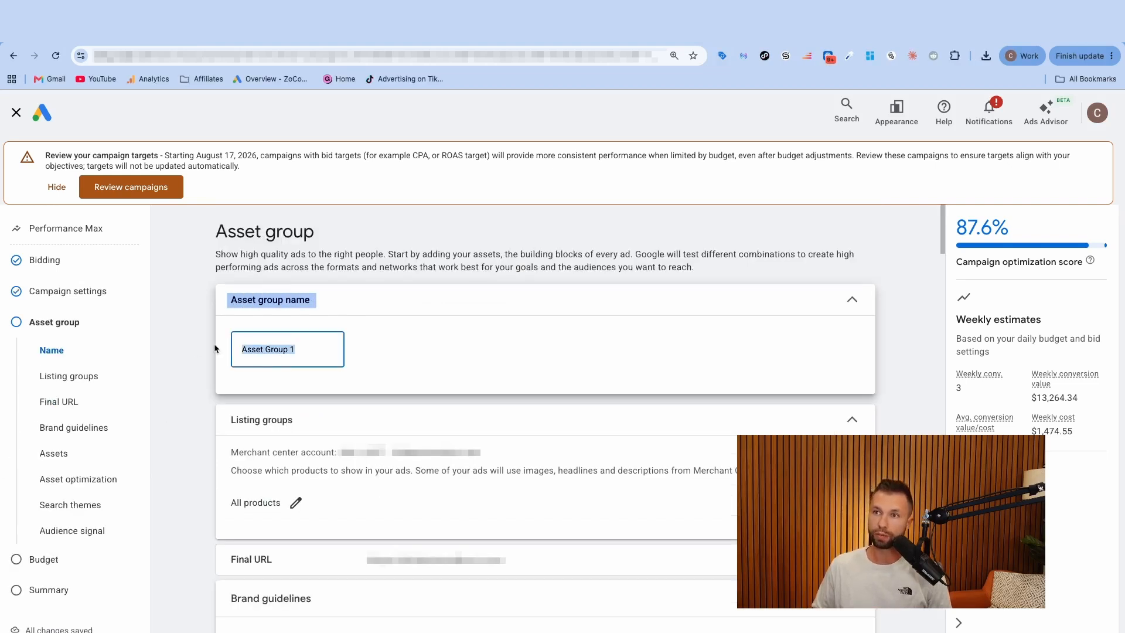
{"action": "key", "text": "BackSpace"}
{"action": "type", "text": "All Prid"}
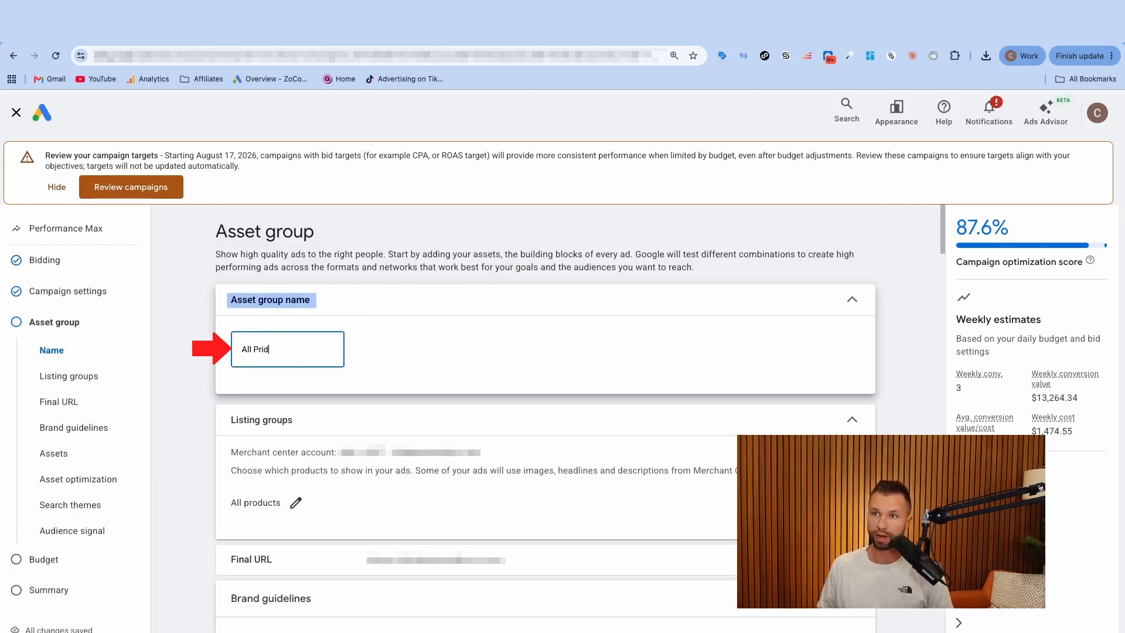
{"action": "key", "text": "BackSpace"}
{"action": "key", "text": "BackSpace"}
{"action": "type", "text": "oduc"}
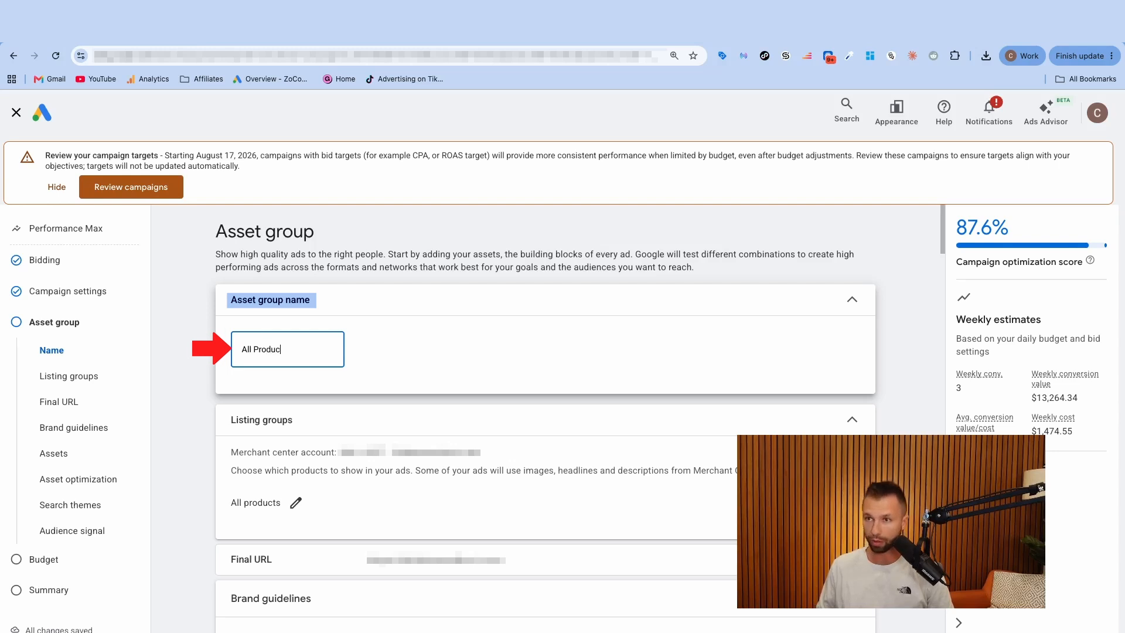
{"action": "type", "text": "ts"}
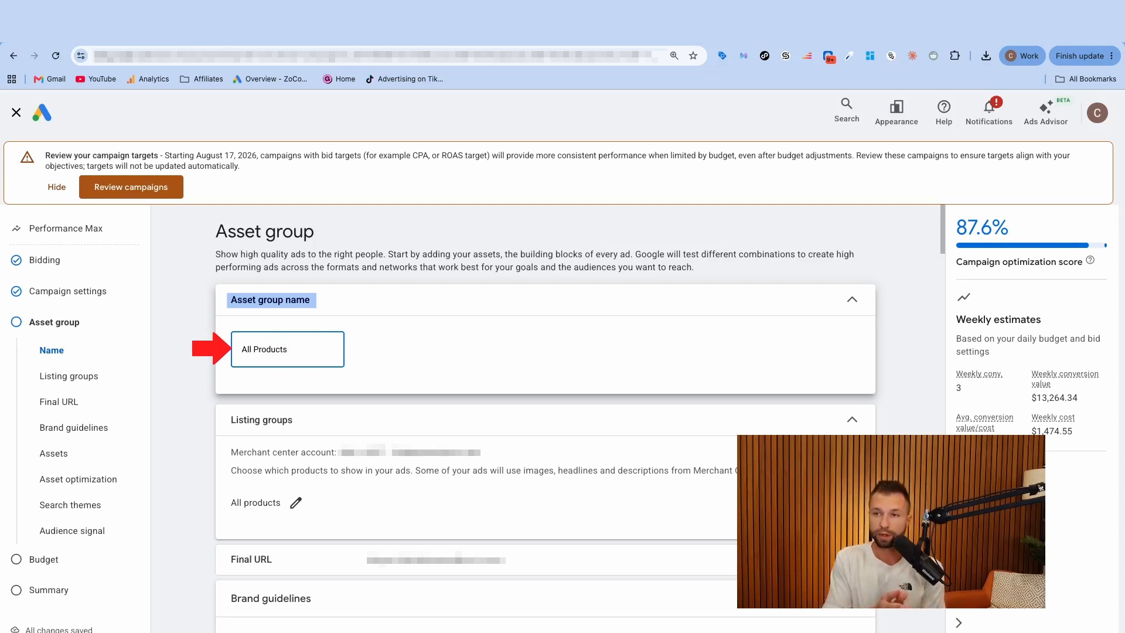
- In the asset group's listing groups, switch to a selection of products and browse them by brand and by product type
{"action": "scroll", "coordinate": [339, 395], "scroll_direction": "down", "scroll_amount": 2}
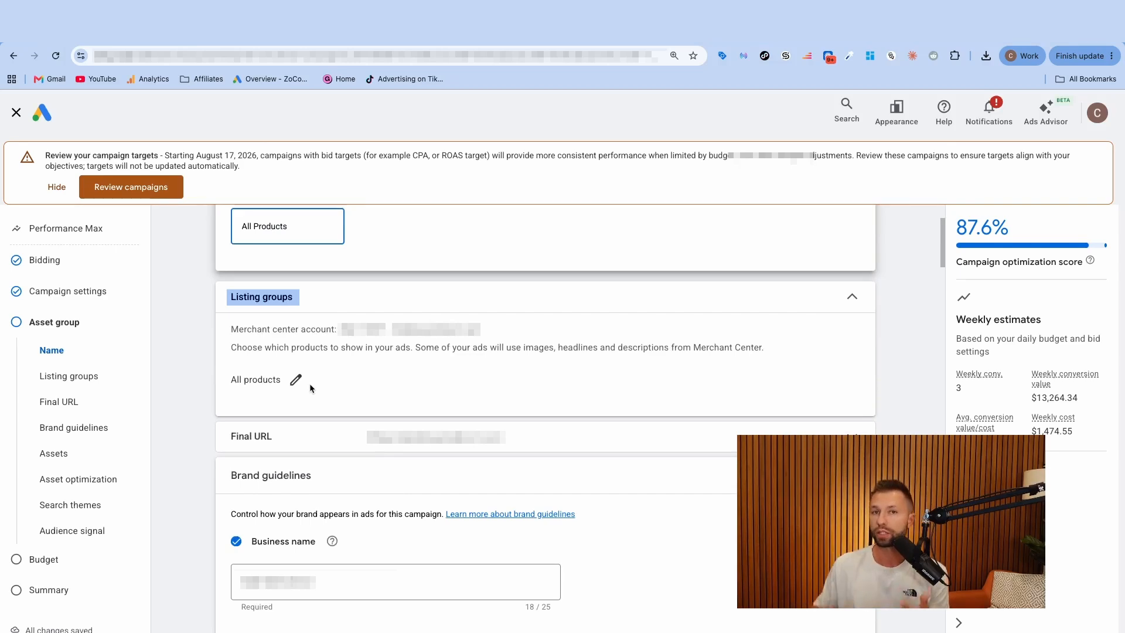
{"action": "left_click", "coordinate": [296, 380]}
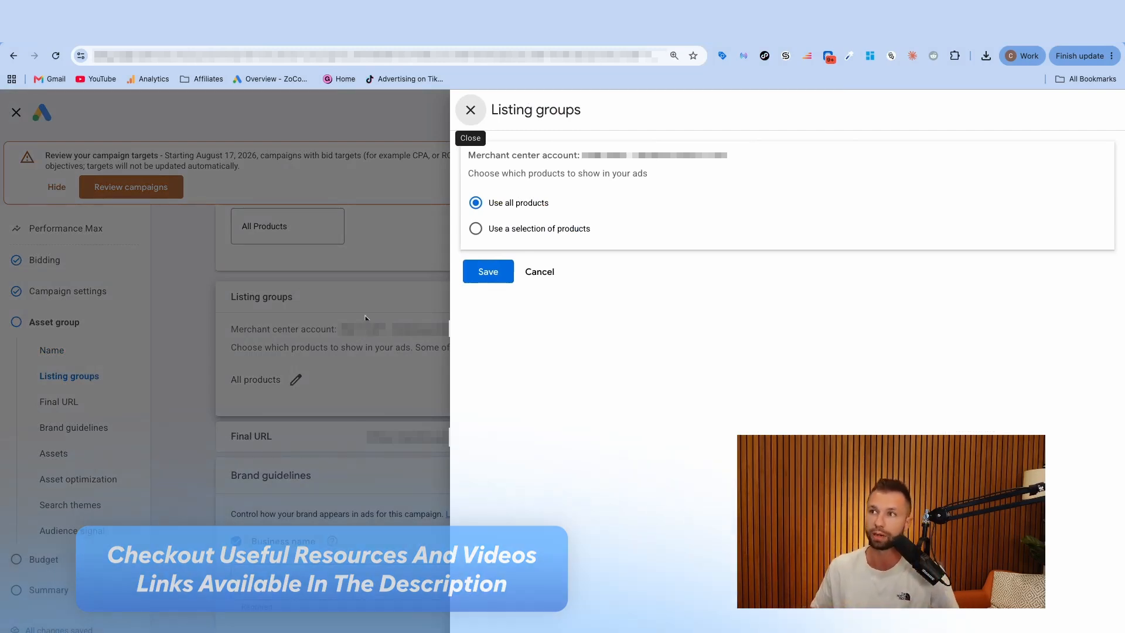
{"action": "left_click", "coordinate": [475, 229]}
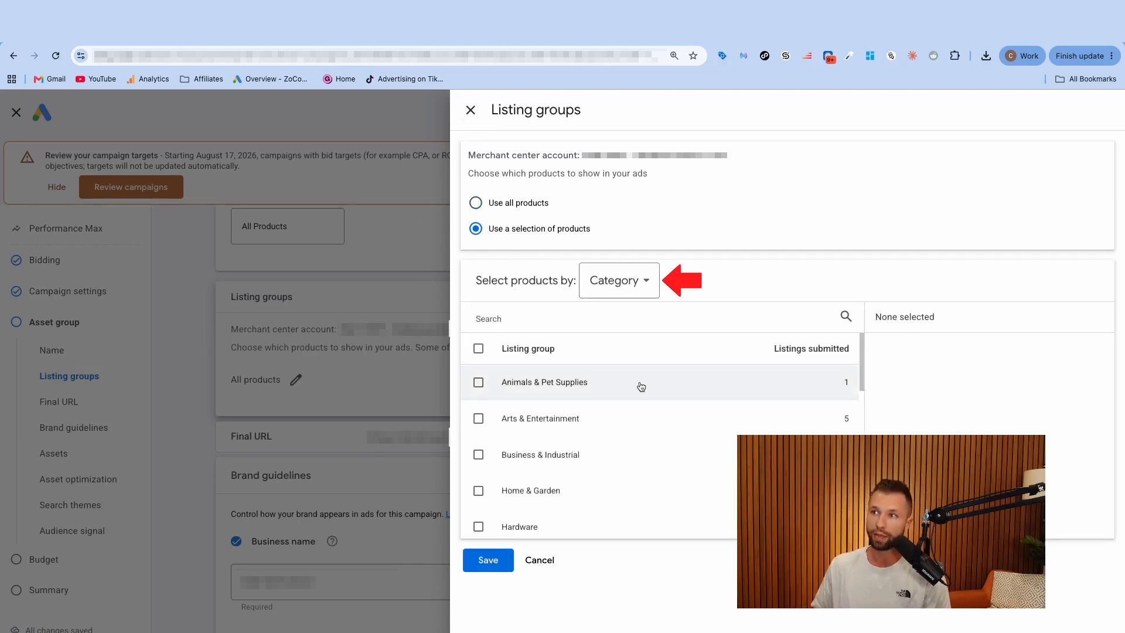
{"action": "left_click", "coordinate": [625, 283]}
{"action": "left_click", "coordinate": [611, 315]}
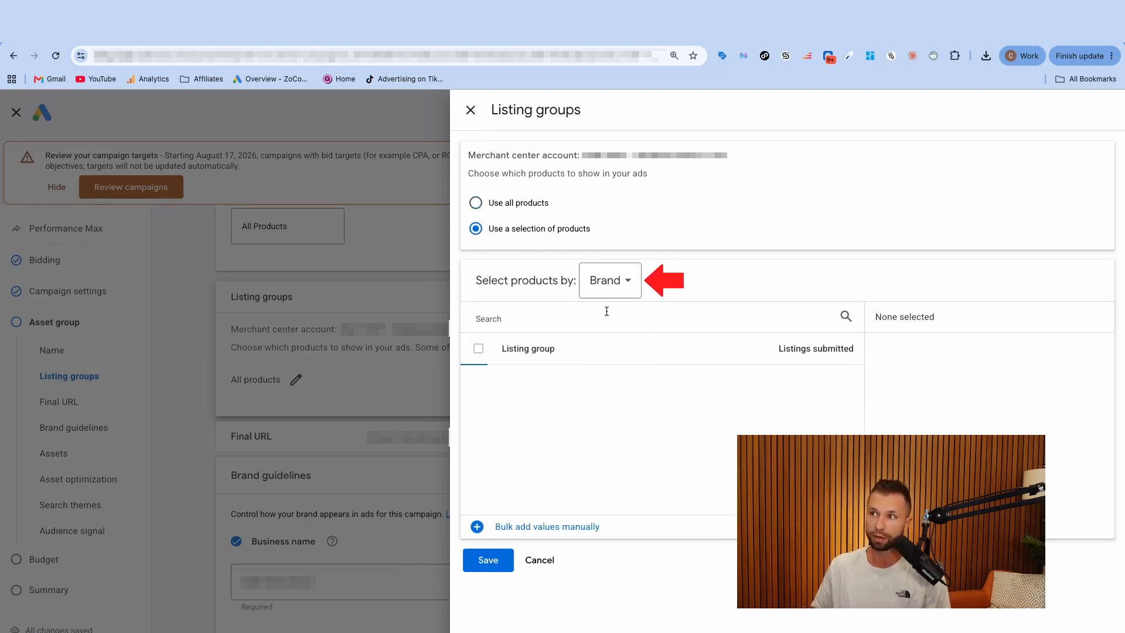
{"action": "left_click", "coordinate": [620, 286]}
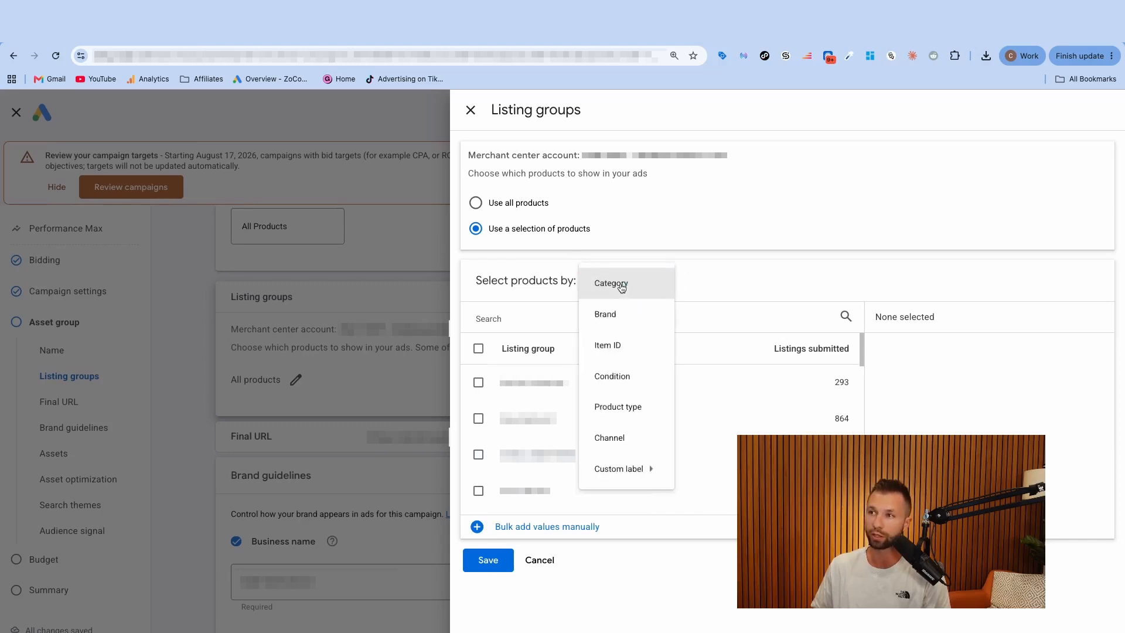
{"action": "left_click", "coordinate": [614, 406]}
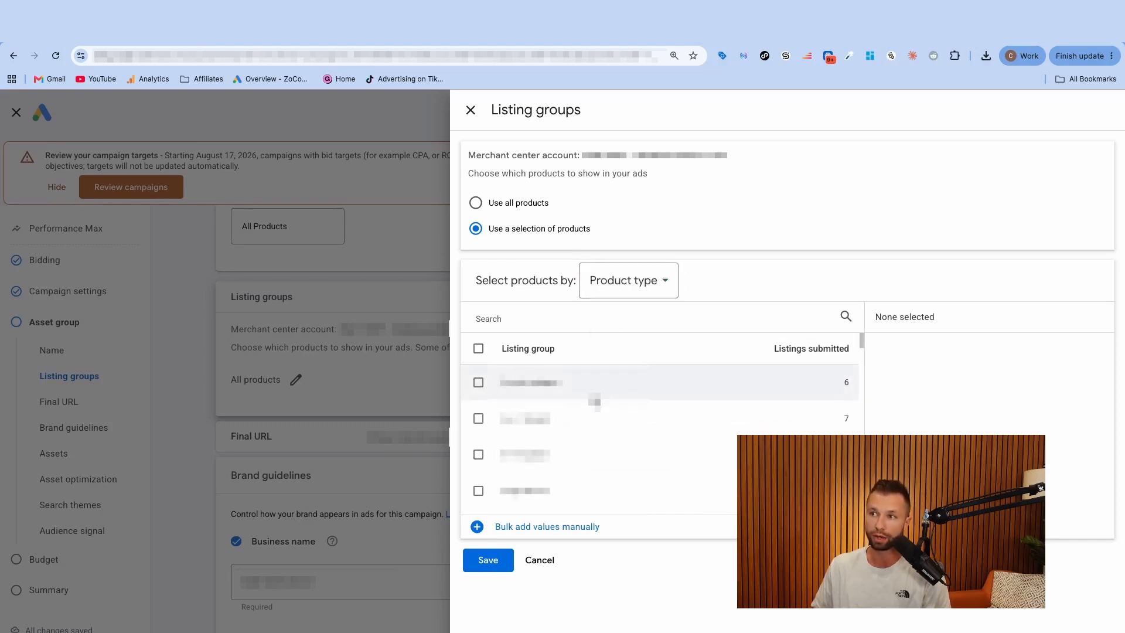
{"action": "scroll", "coordinate": [594, 402], "scroll_direction": "down", "scroll_amount": 5}
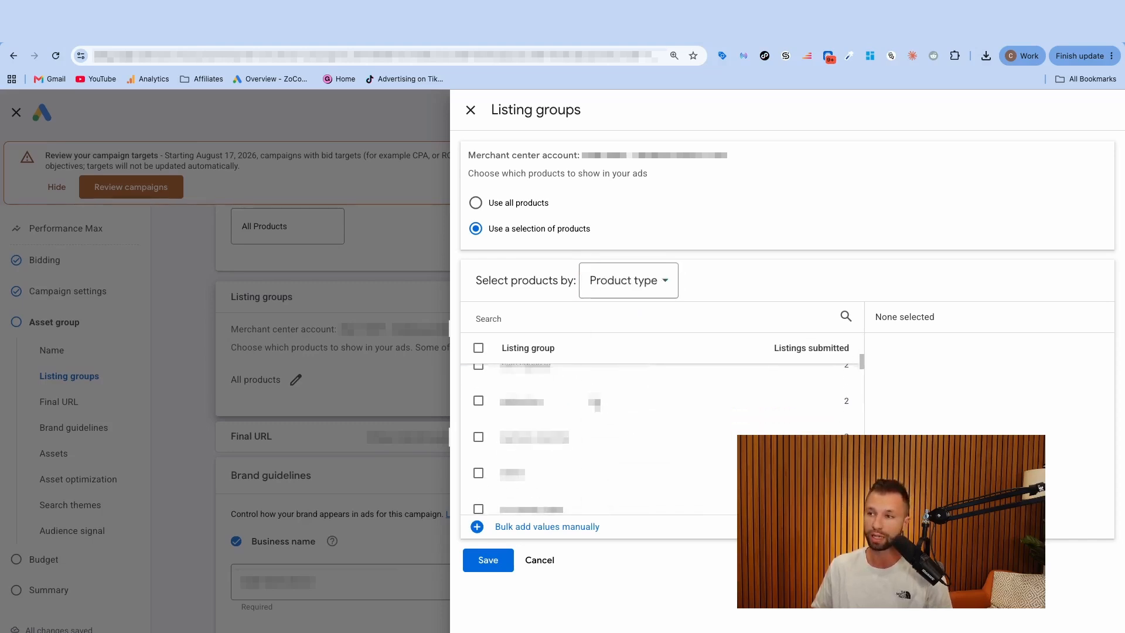
{"action": "scroll", "coordinate": [595, 401], "scroll_direction": "up", "scroll_amount": 3}
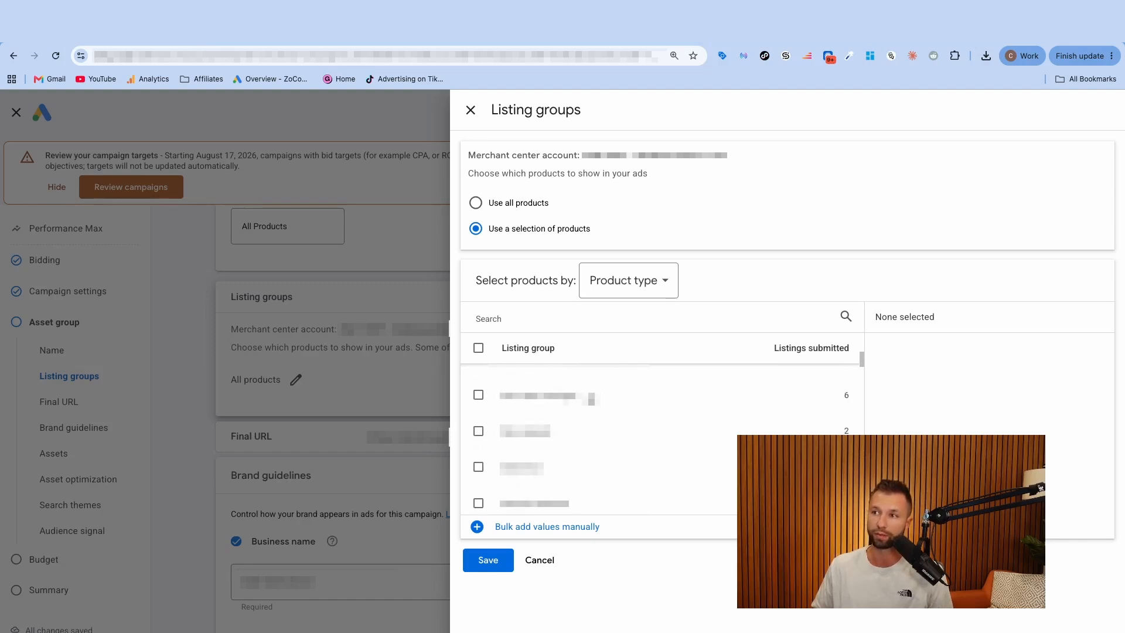
{"action": "scroll", "coordinate": [595, 402], "scroll_direction": "up", "scroll_amount": 3}
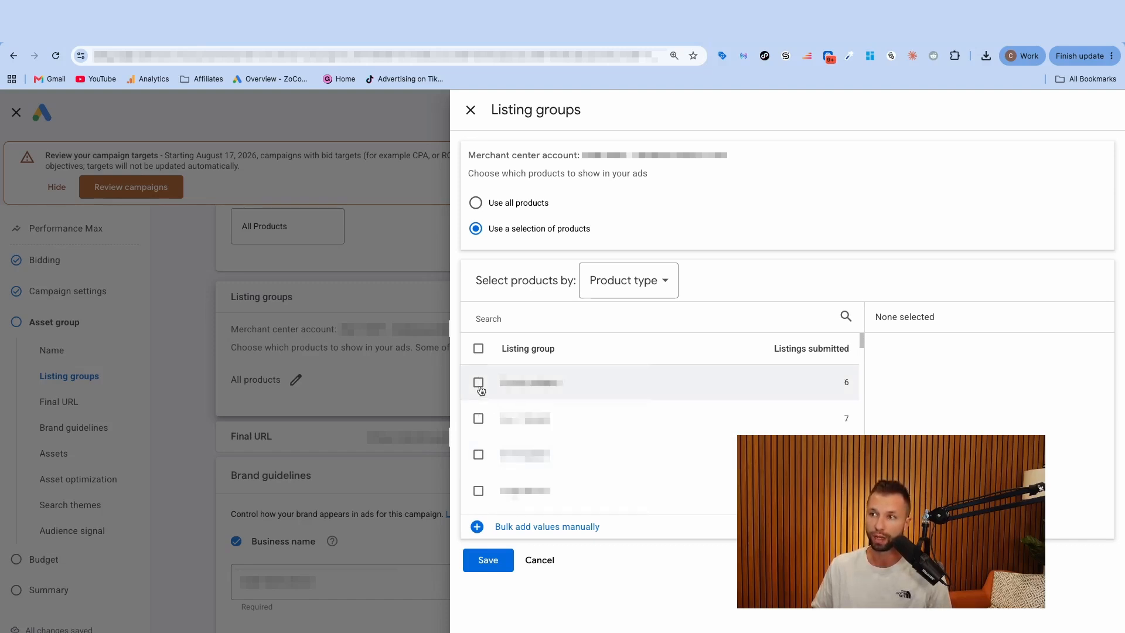
- Select the first product type and another one further down the list for the listing group
{"action": "left_click", "coordinate": [479, 386]}
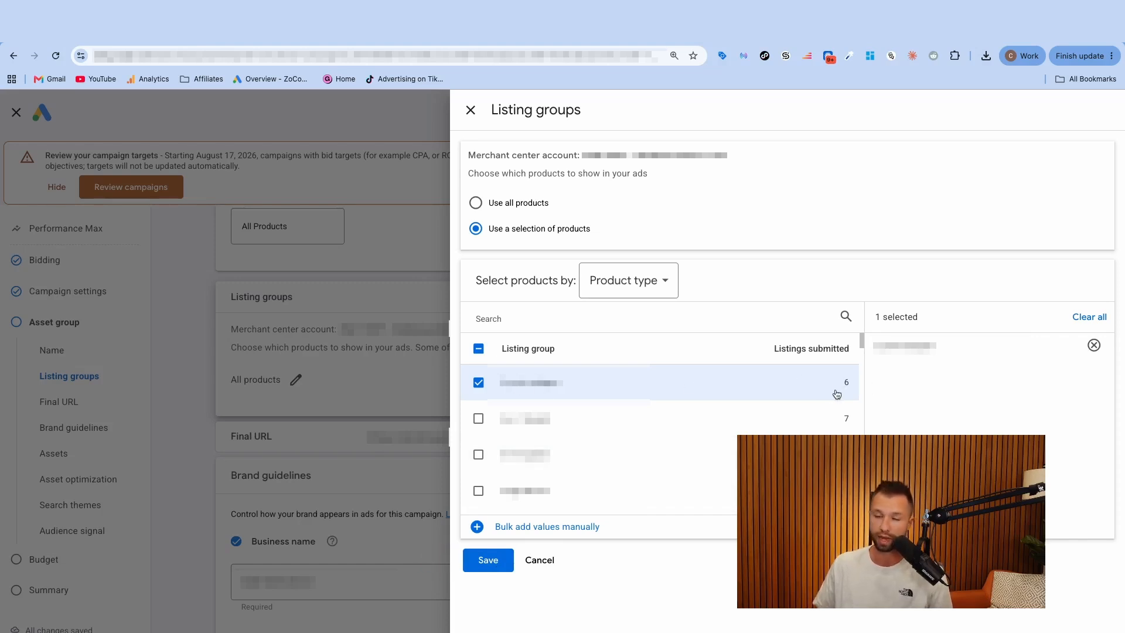
{"action": "scroll", "coordinate": [837, 394], "scroll_direction": "down", "scroll_amount": 3}
{"action": "left_click", "coordinate": [478, 377]}
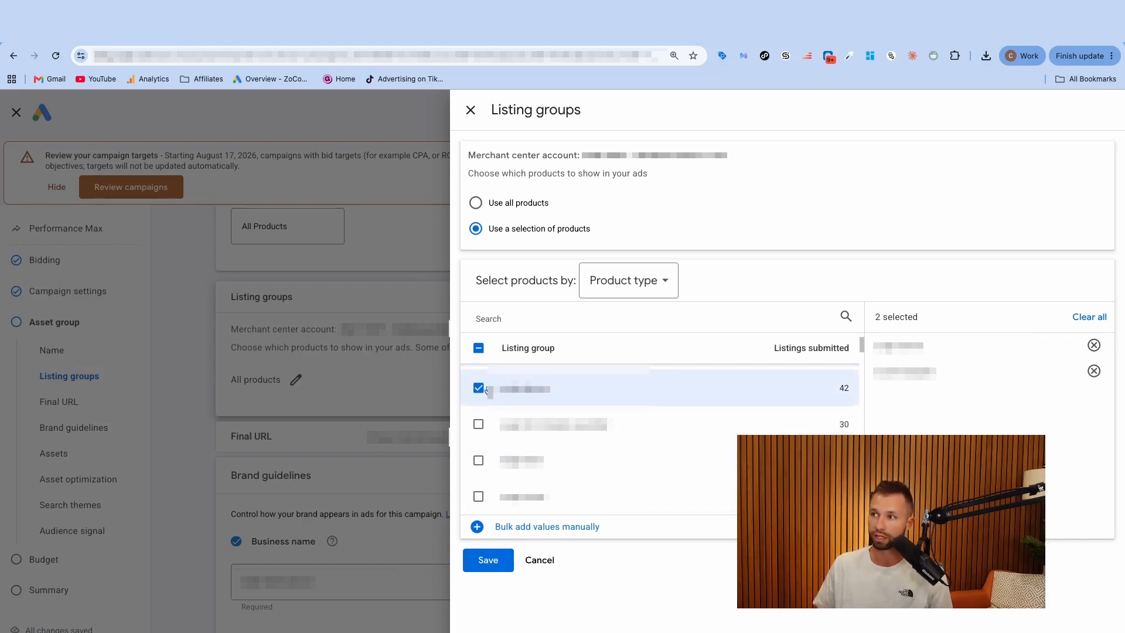
- Set the listing groups to use all products and save the choice
{"action": "left_click", "coordinate": [475, 202]}
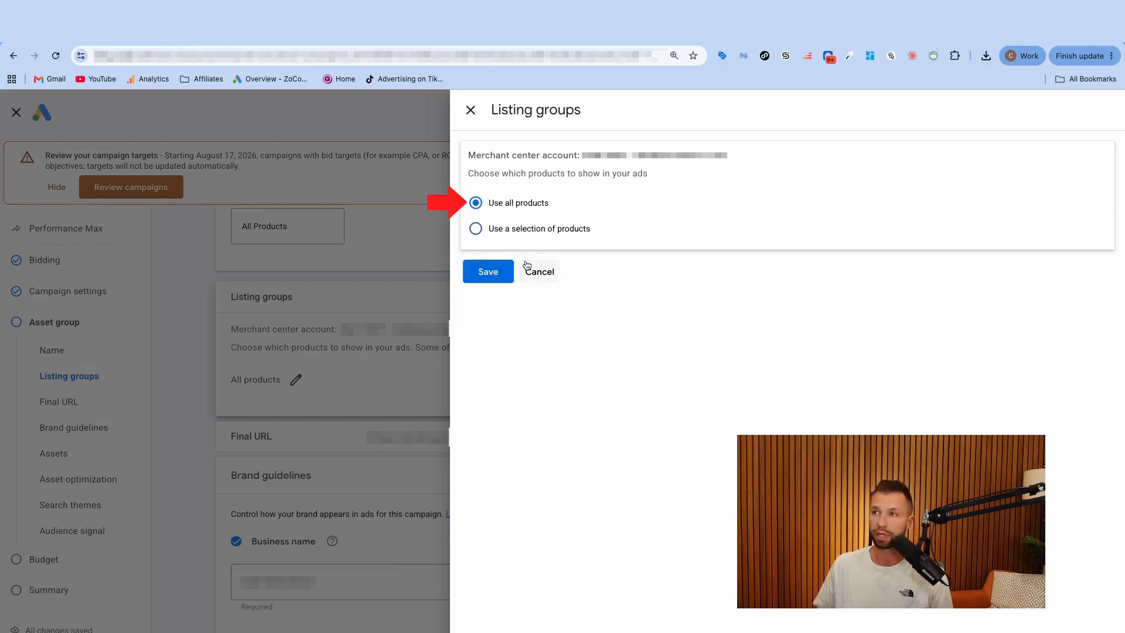
{"action": "left_click", "coordinate": [488, 271]}
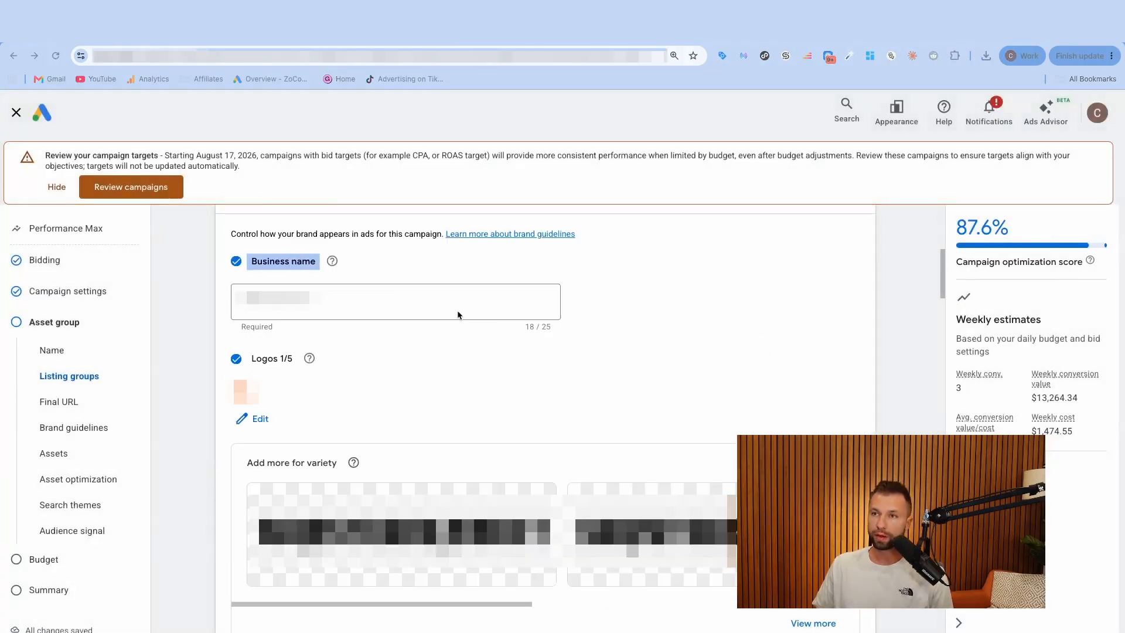
- Review the brand guidelines' business name and logos, and examine the headline assets with their ad strength
{"action": "scroll", "coordinate": [392, 408], "scroll_direction": "down", "scroll_amount": 1}
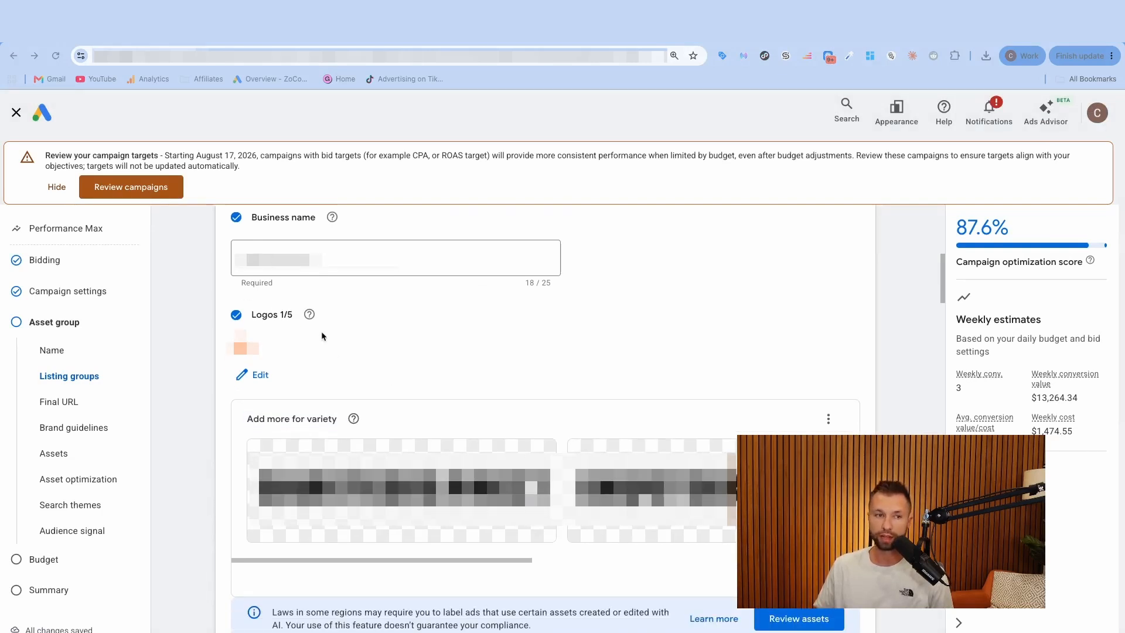
{"action": "scroll", "coordinate": [371, 339], "scroll_direction": "down", "scroll_amount": 5}
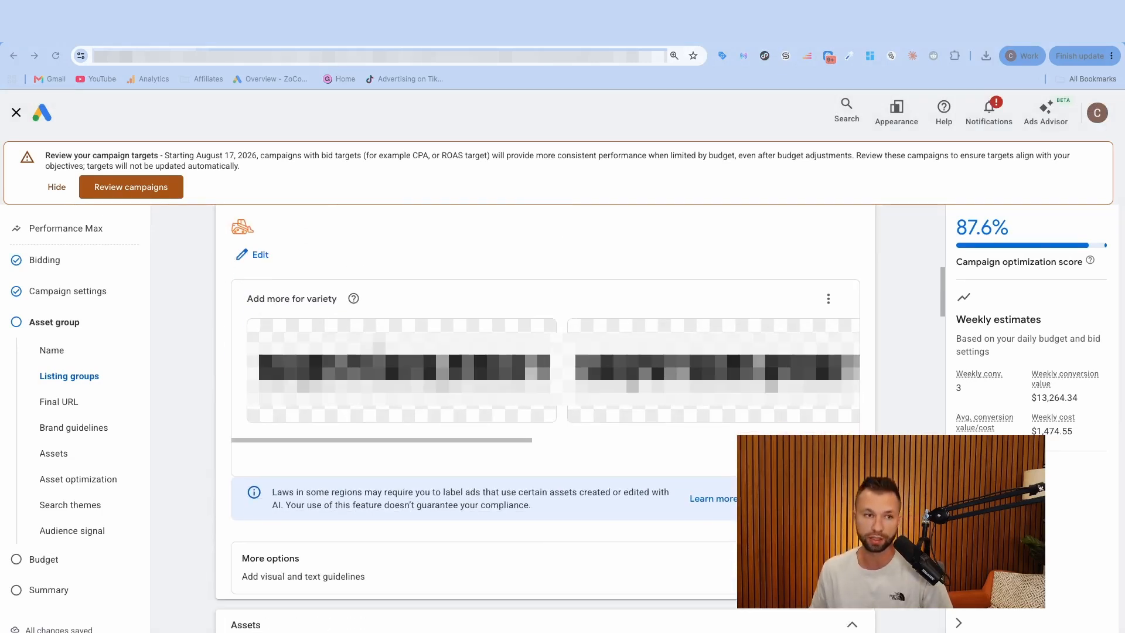
{"action": "scroll", "coordinate": [371, 342], "scroll_direction": "down", "scroll_amount": 6}
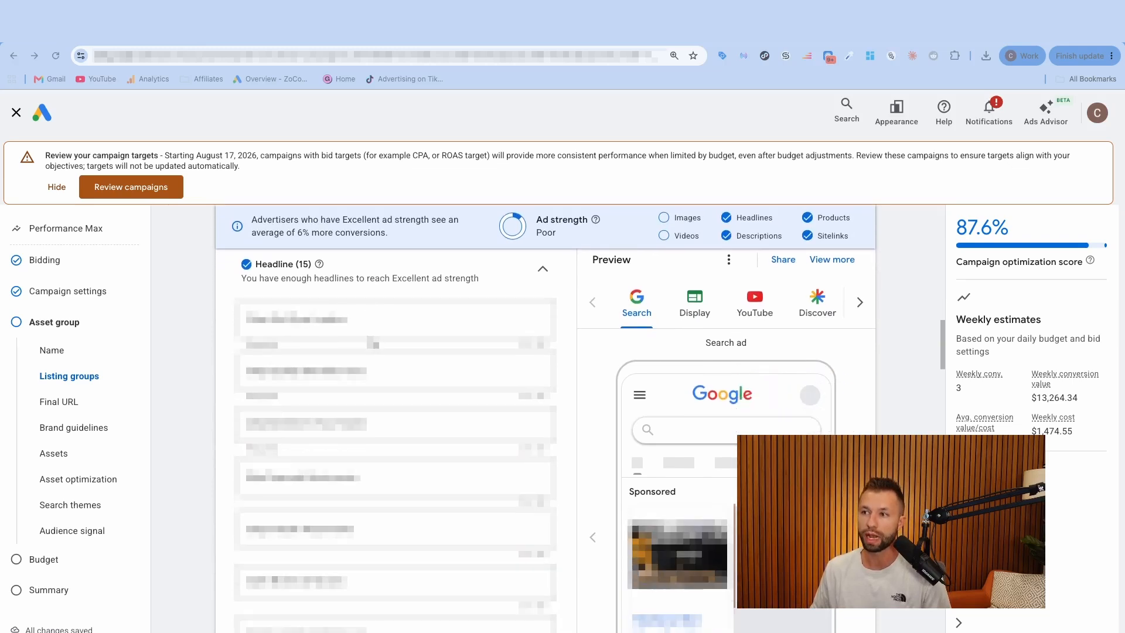
{"action": "scroll", "coordinate": [375, 343], "scroll_direction": "up", "scroll_amount": 1}
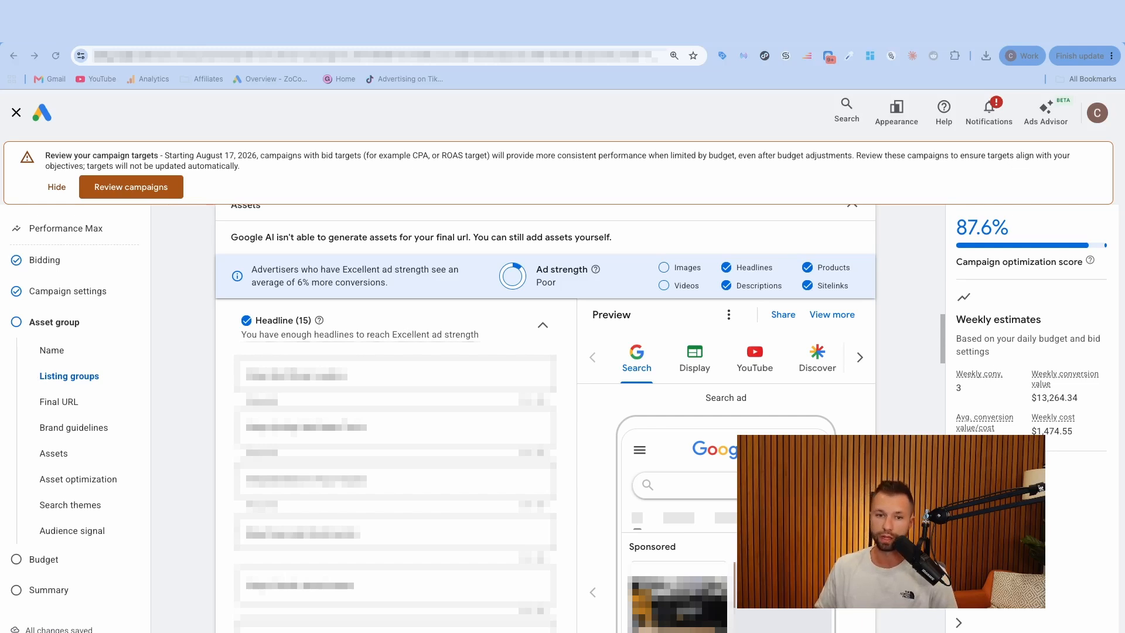
{"action": "scroll", "coordinate": [375, 343], "scroll_direction": "down", "scroll_amount": 1}
{"action": "scroll", "coordinate": [230, 405], "scroll_direction": "up", "scroll_amount": 2}
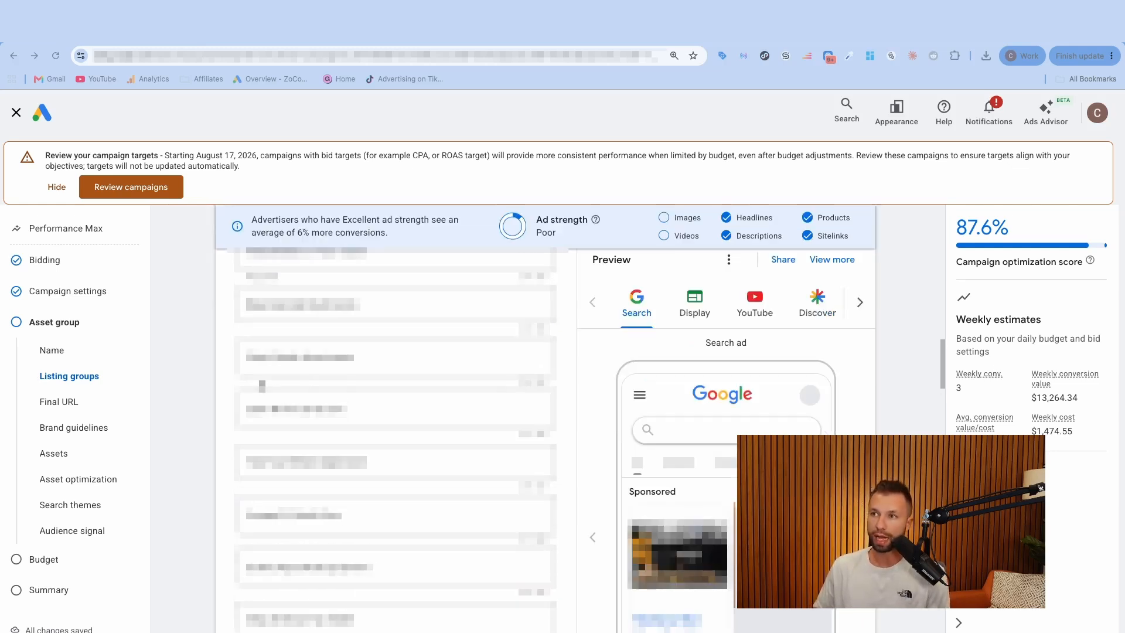
{"action": "scroll", "coordinate": [233, 383], "scroll_direction": "up", "scroll_amount": 1}
{"action": "left_click_drag", "start_coordinate": [253, 291], "coordinate": [326, 292]}
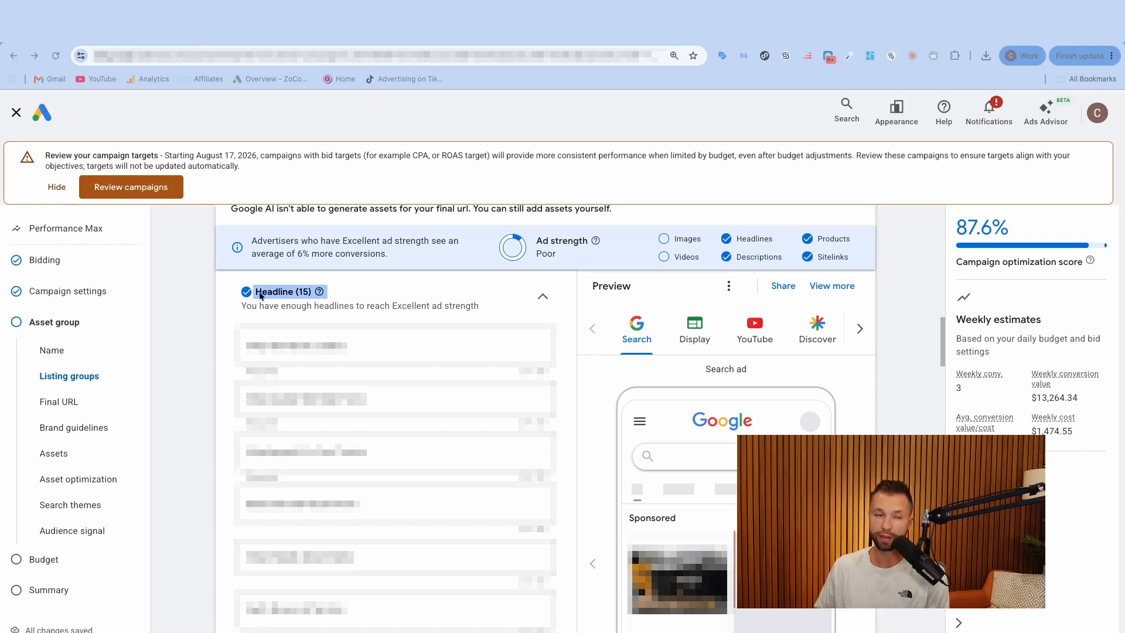
{"action": "left_click", "coordinate": [310, 302]}
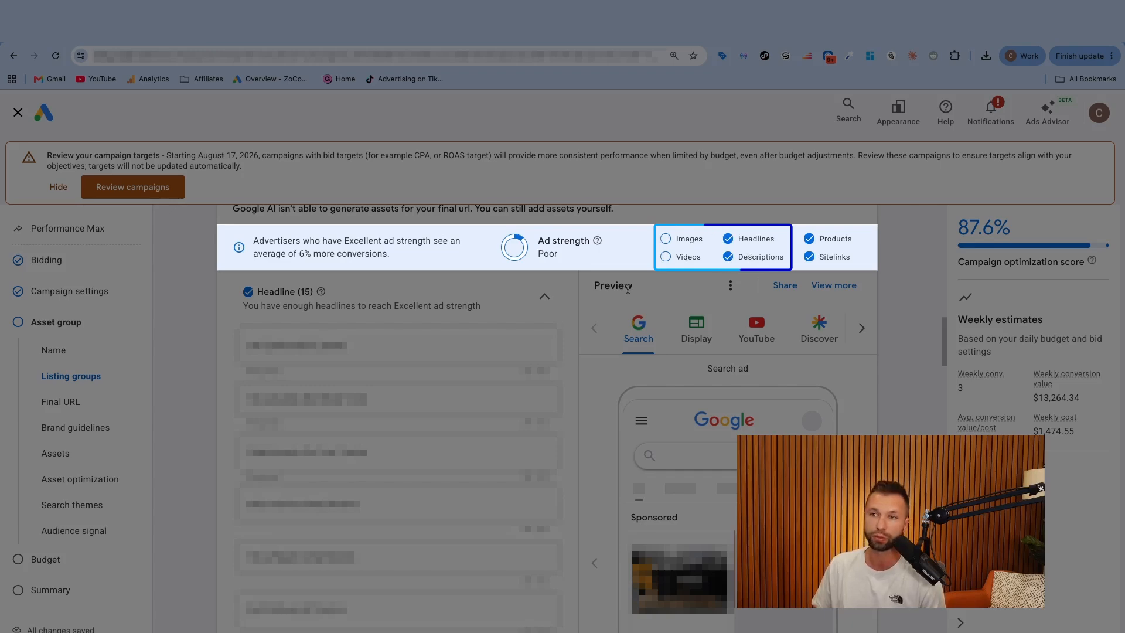
- Open the Google AI headline generator below the headline assets, look over its suggestions, and close it without changes
{"action": "scroll", "coordinate": [401, 322], "scroll_direction": "down", "scroll_amount": 2}
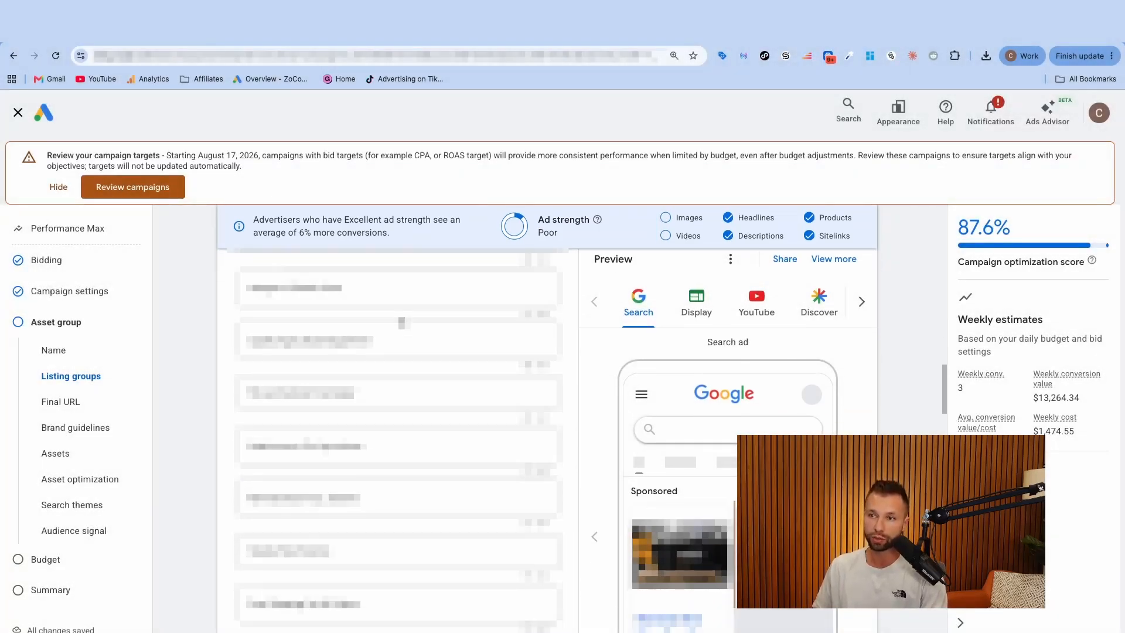
{"action": "scroll", "coordinate": [401, 322], "scroll_direction": "down", "scroll_amount": 3}
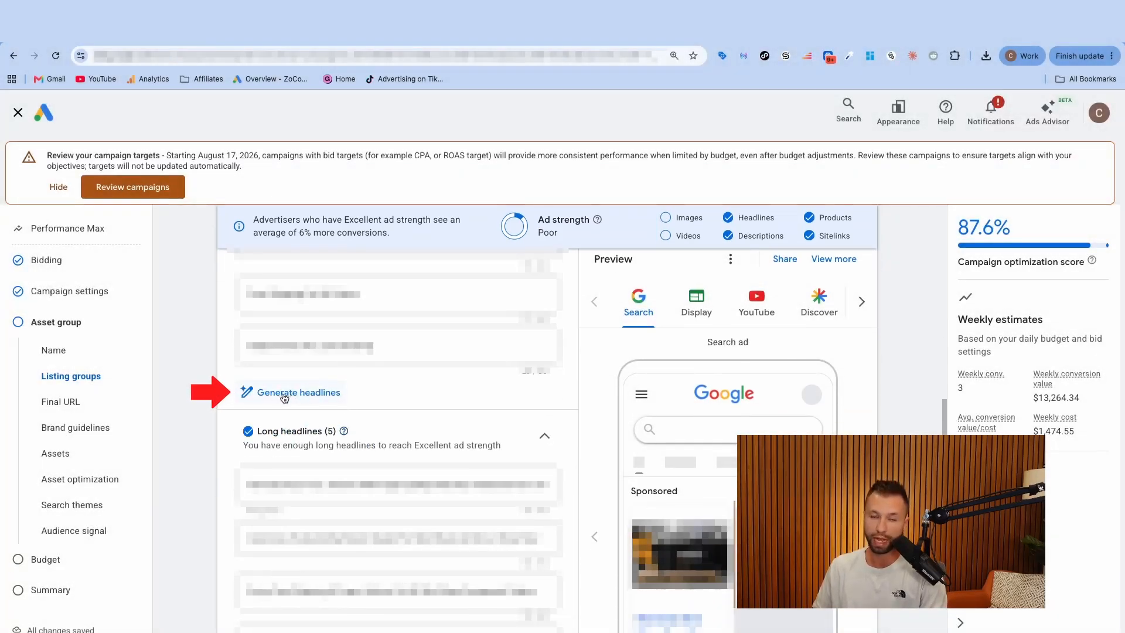
{"action": "left_click", "coordinate": [293, 396]}
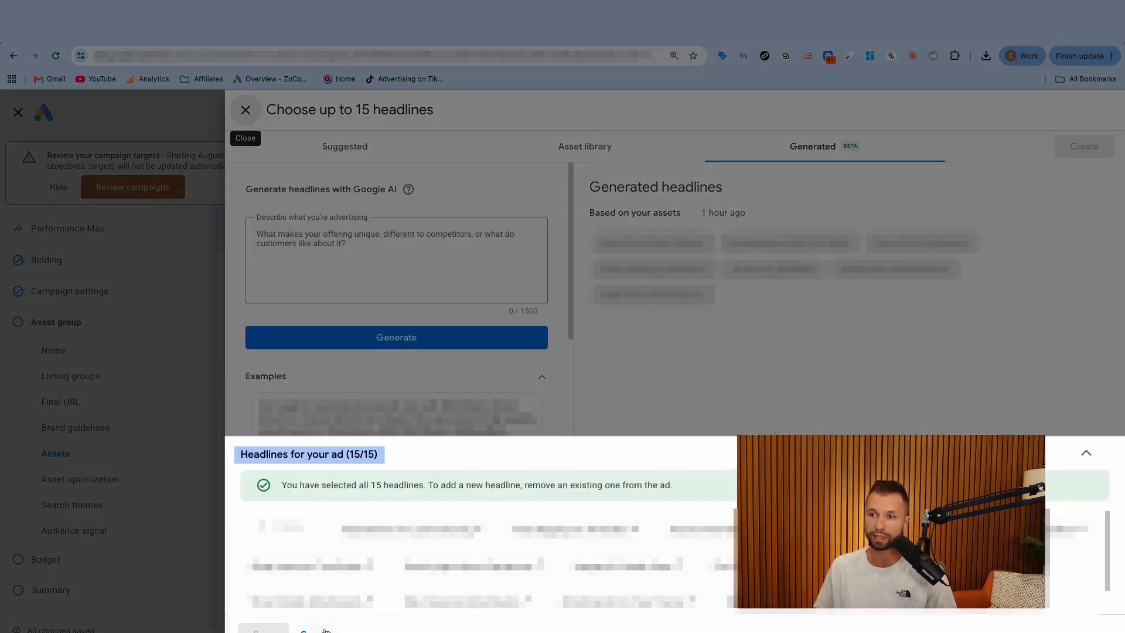
{"action": "left_click", "coordinate": [245, 109]}
- Open the image selection for the asset group and look at its upload options and AI image generation settings
{"action": "scroll", "coordinate": [370, 428], "scroll_direction": "down", "scroll_amount": 6}
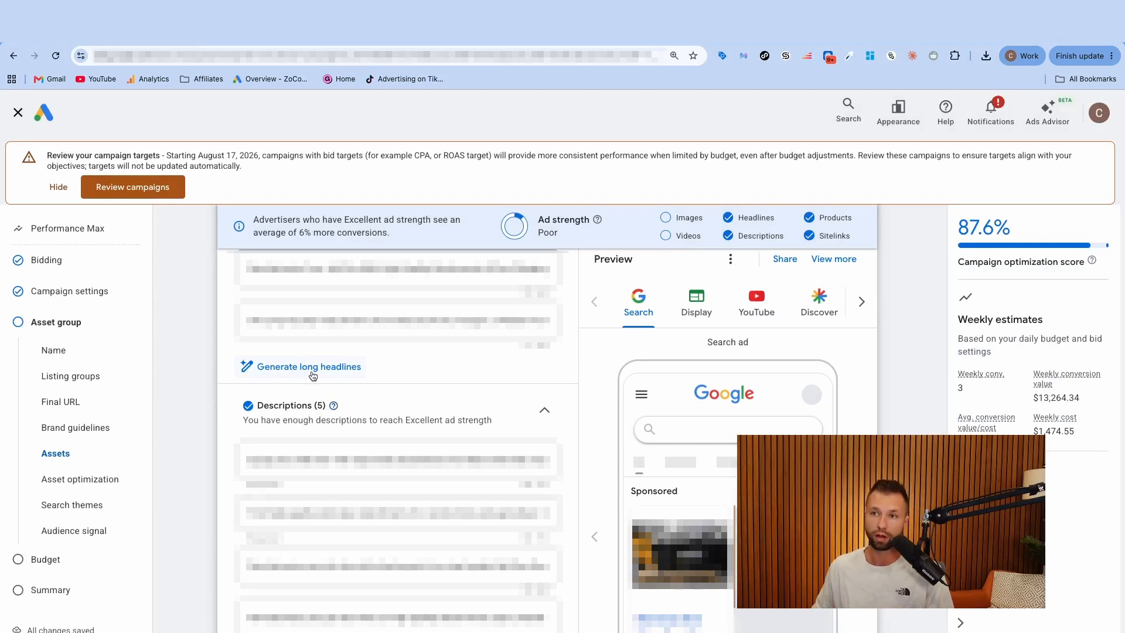
{"action": "scroll", "coordinate": [299, 374], "scroll_direction": "down", "scroll_amount": 6}
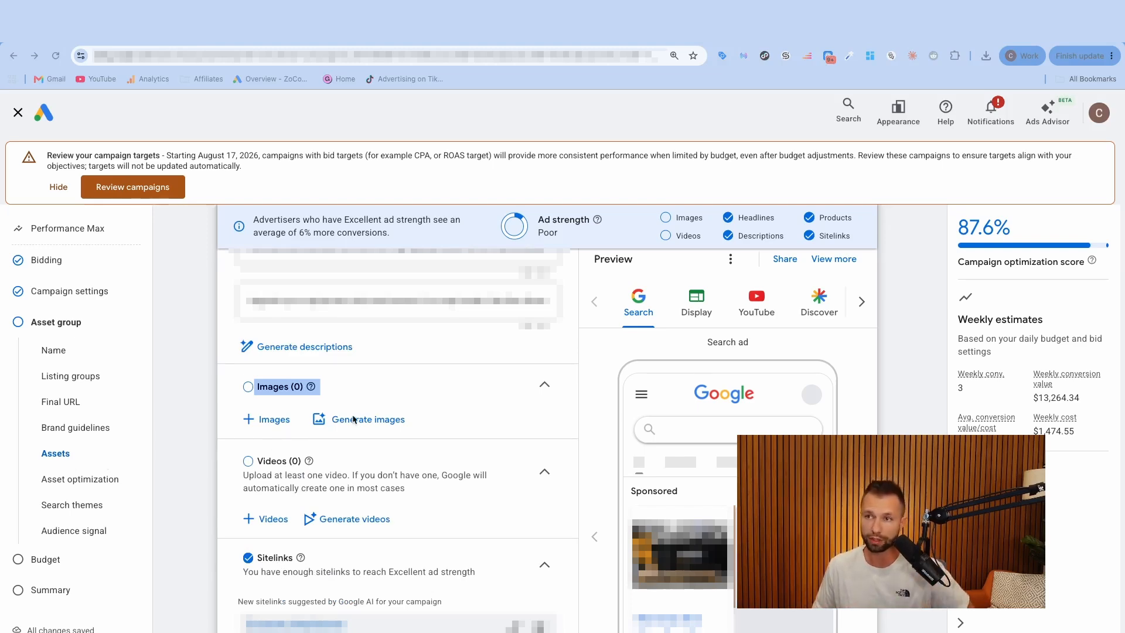
{"action": "left_click", "coordinate": [268, 419]}
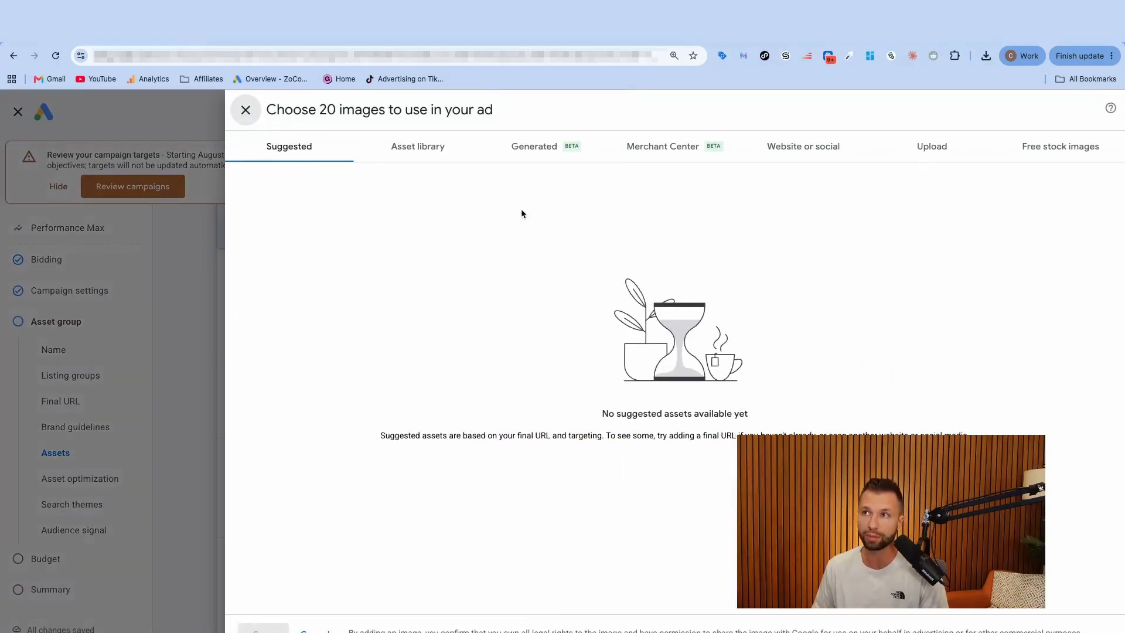
{"action": "left_click", "coordinate": [882, 150]}
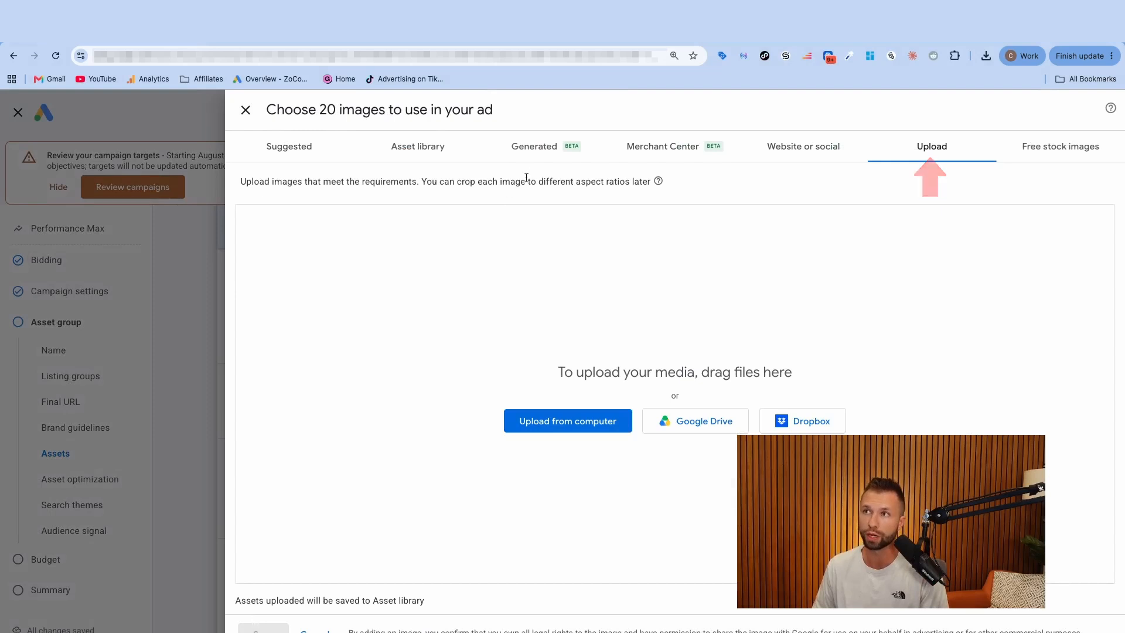
{"action": "left_click", "coordinate": [502, 157]}
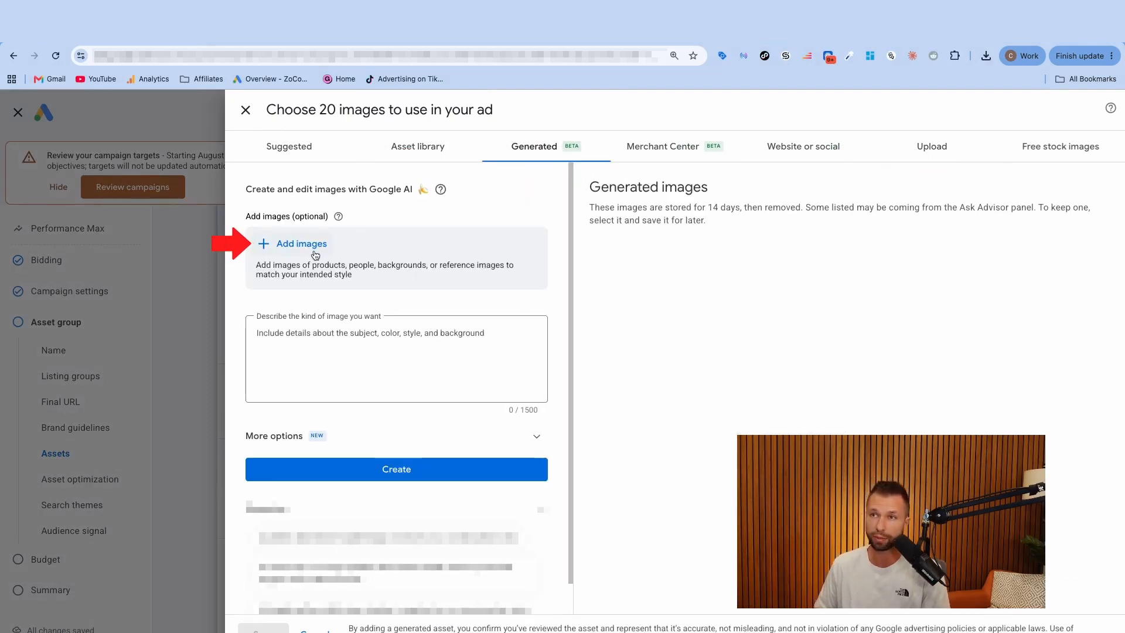
{"action": "scroll", "coordinate": [395, 468], "scroll_direction": "down", "scroll_amount": 2}
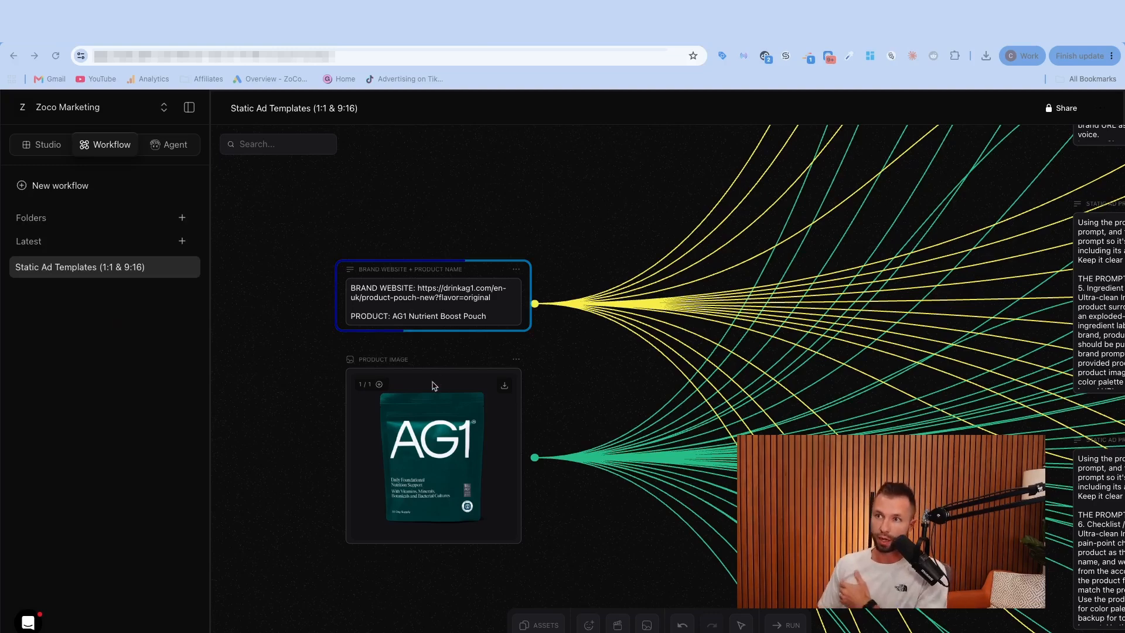
- Examine the Static Ad Templates workflow, from brand website and product image inputs through the static ad prompts to the 1:1 and 9:16 ad images
{"action": "scroll", "coordinate": [548, 352], "scroll_direction": "right", "scroll_amount": 3}
{"action": "scroll", "coordinate": [549, 352], "scroll_direction": "right", "scroll_amount": 6}
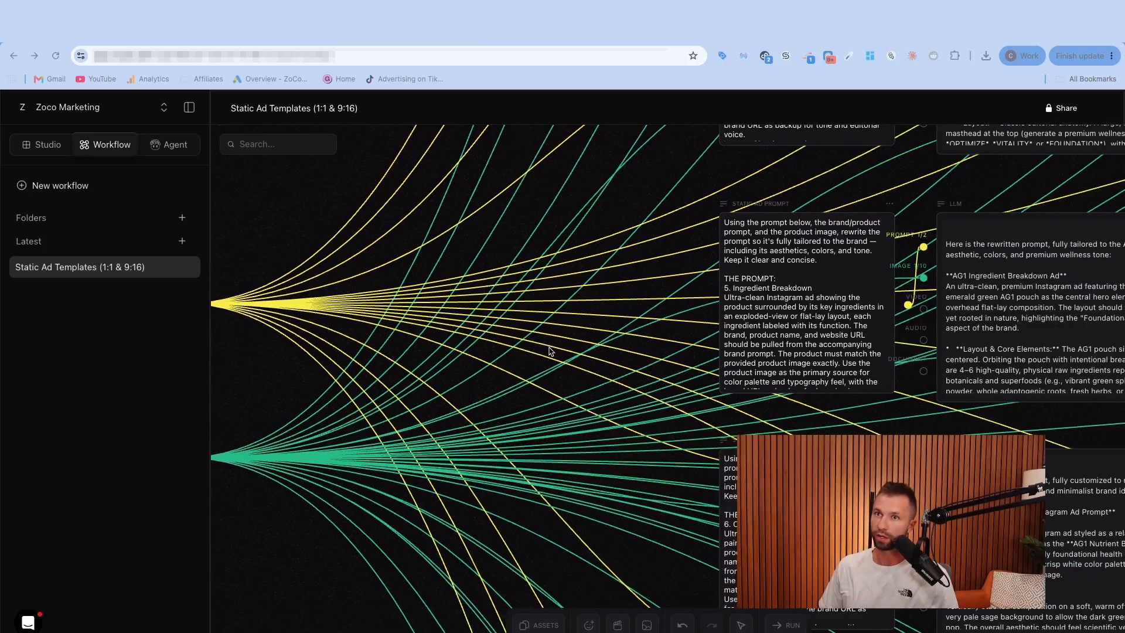
{"action": "scroll", "coordinate": [549, 351], "scroll_direction": "up", "scroll_amount": 3}
{"action": "scroll", "coordinate": [562, 345], "scroll_direction": "up", "scroll_amount": 3}
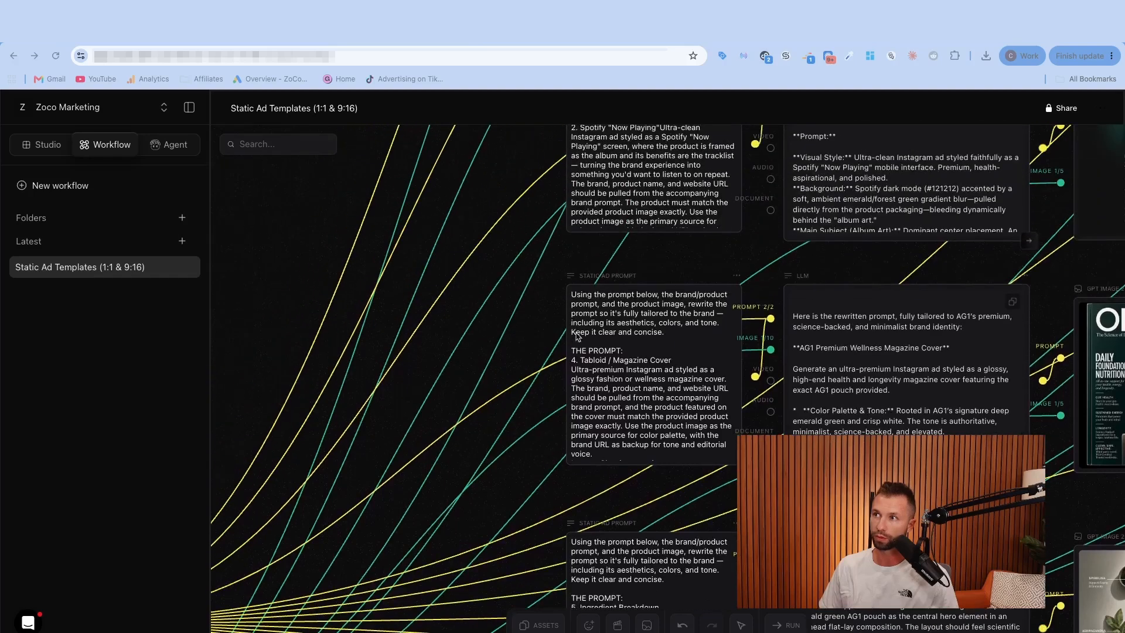
{"action": "scroll", "coordinate": [606, 324], "scroll_direction": "up", "scroll_amount": 1}
{"action": "scroll", "coordinate": [645, 310], "scroll_direction": "right", "scroll_amount": 10}
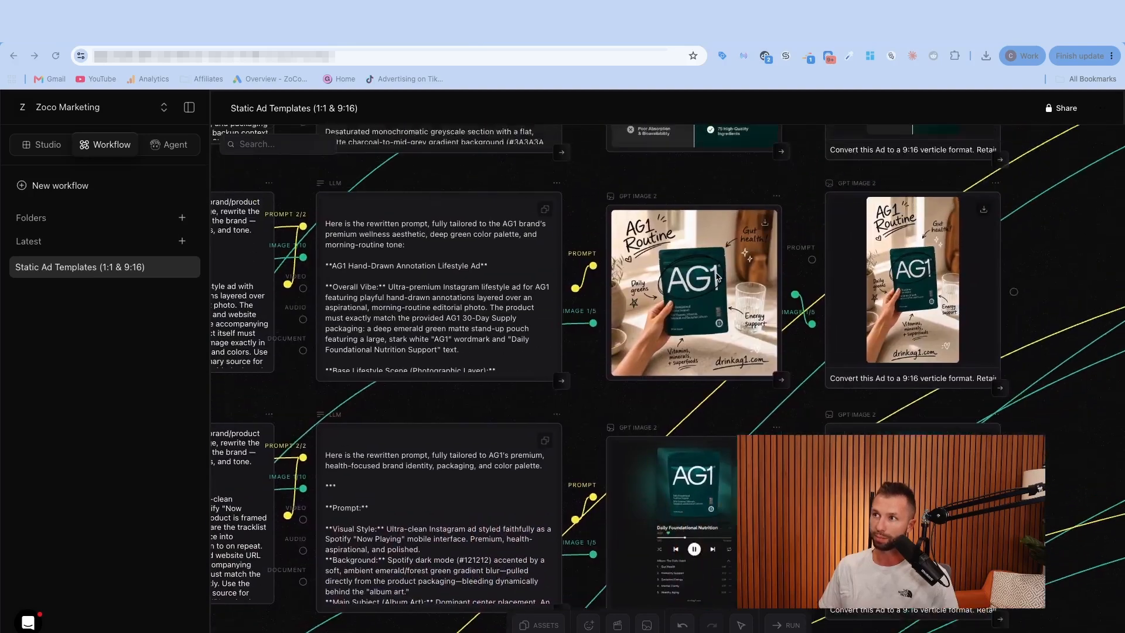
{"action": "scroll", "coordinate": [714, 283], "scroll_direction": "up", "scroll_amount": 5}
{"action": "scroll", "coordinate": [714, 282], "scroll_direction": "left", "scroll_amount": 5}
{"action": "scroll", "coordinate": [714, 283], "scroll_direction": "down", "scroll_amount": 3}
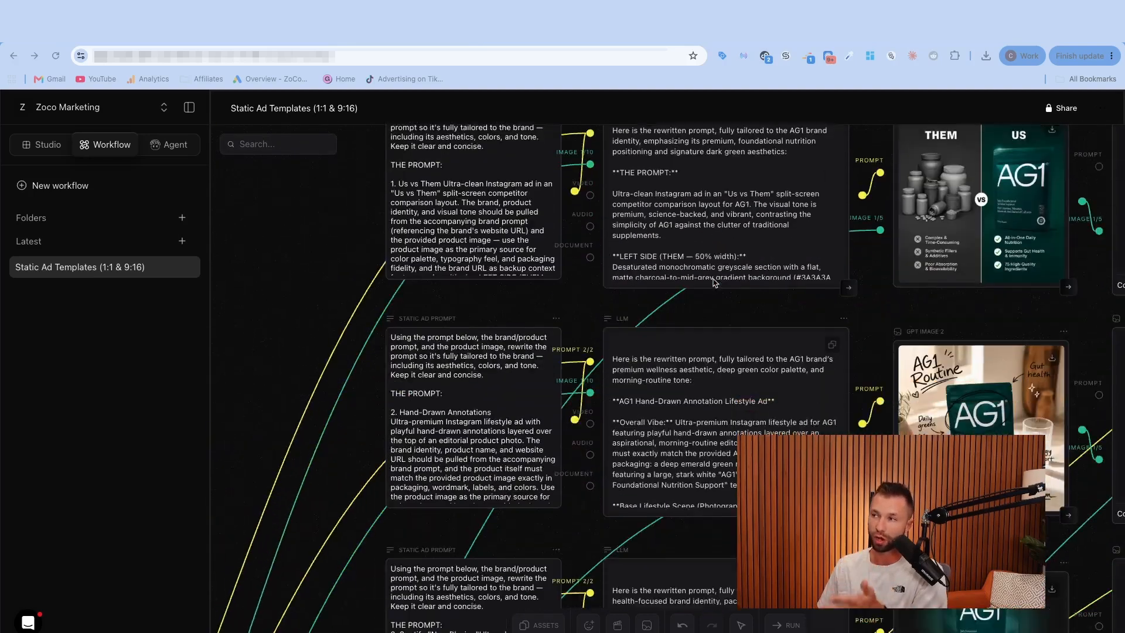
{"action": "scroll", "coordinate": [714, 283], "scroll_direction": "right", "scroll_amount": 5}
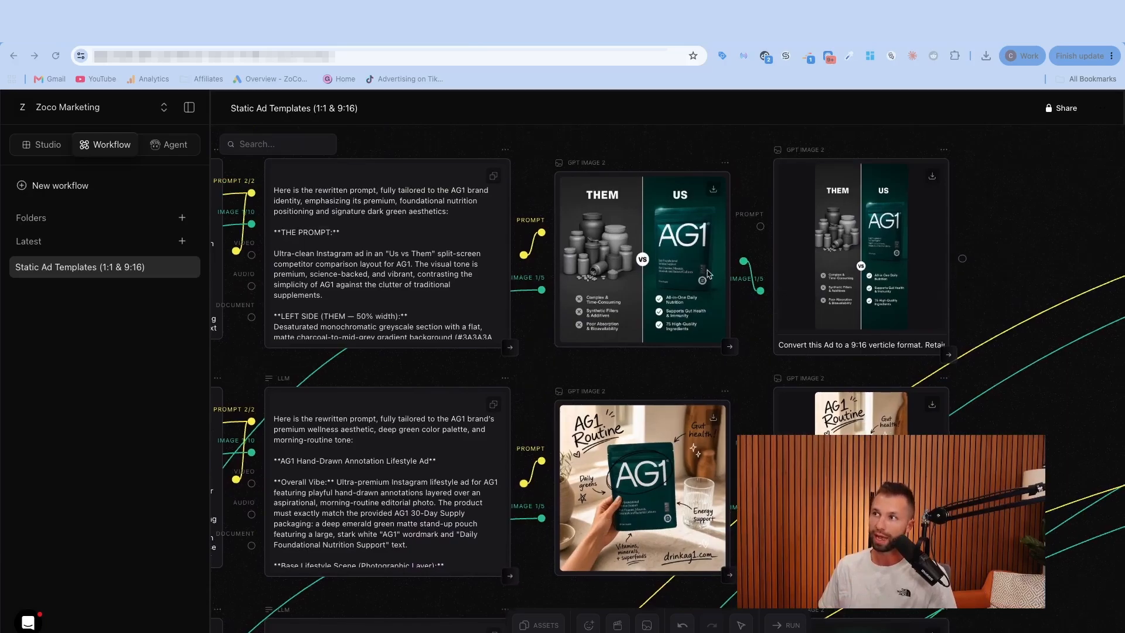
{"action": "scroll", "coordinate": [715, 283], "scroll_direction": "down", "scroll_amount": 15}
{"action": "scroll", "coordinate": [705, 291], "scroll_direction": "down", "scroll_amount": 20}
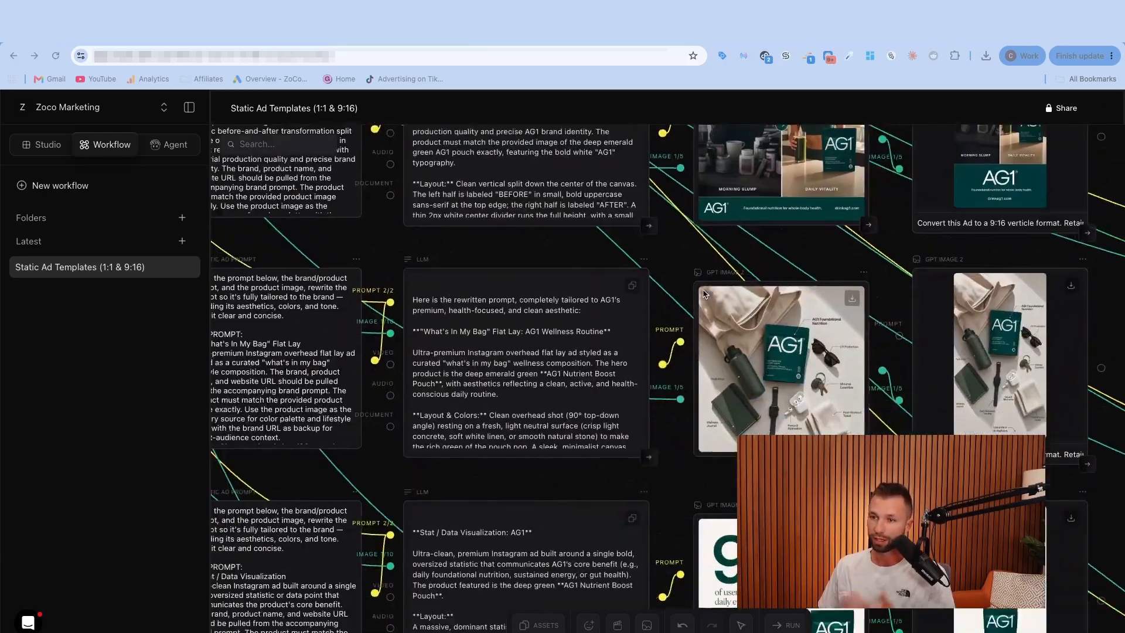
{"action": "scroll", "coordinate": [700, 286], "scroll_direction": "down", "scroll_amount": 20}
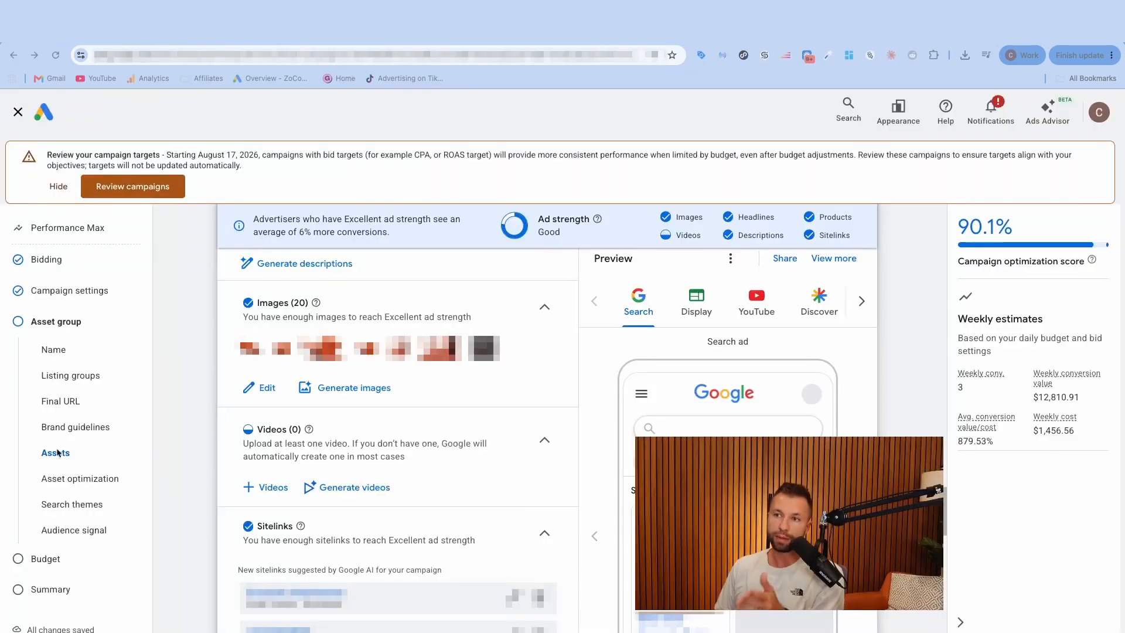
- Look at the source options for adding up to 15 YouTube videos to the asset group, close the selection, and check the videos' ad strength rating
{"action": "left_click", "coordinate": [271, 488]}
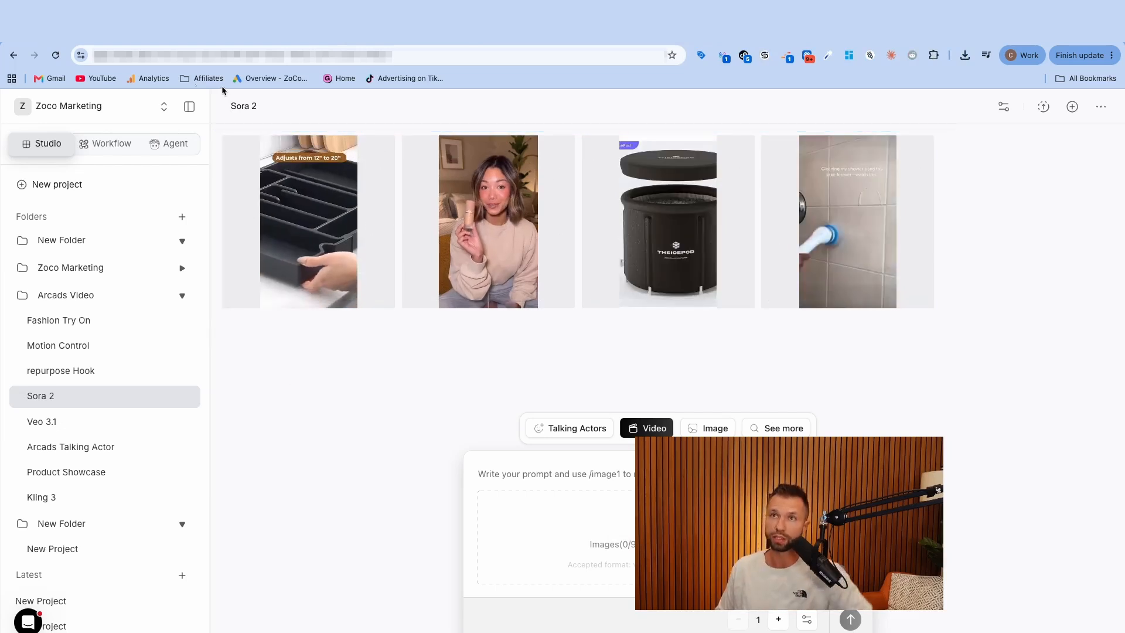
{"action": "left_click", "coordinate": [139, 30]}
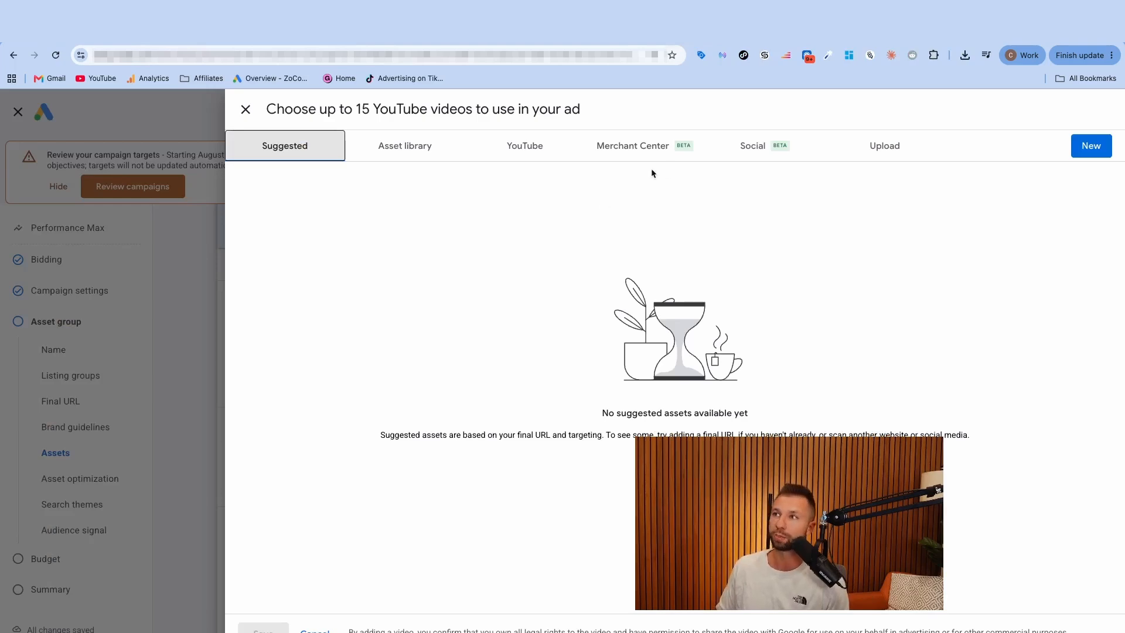
{"action": "left_click", "coordinate": [246, 111]}
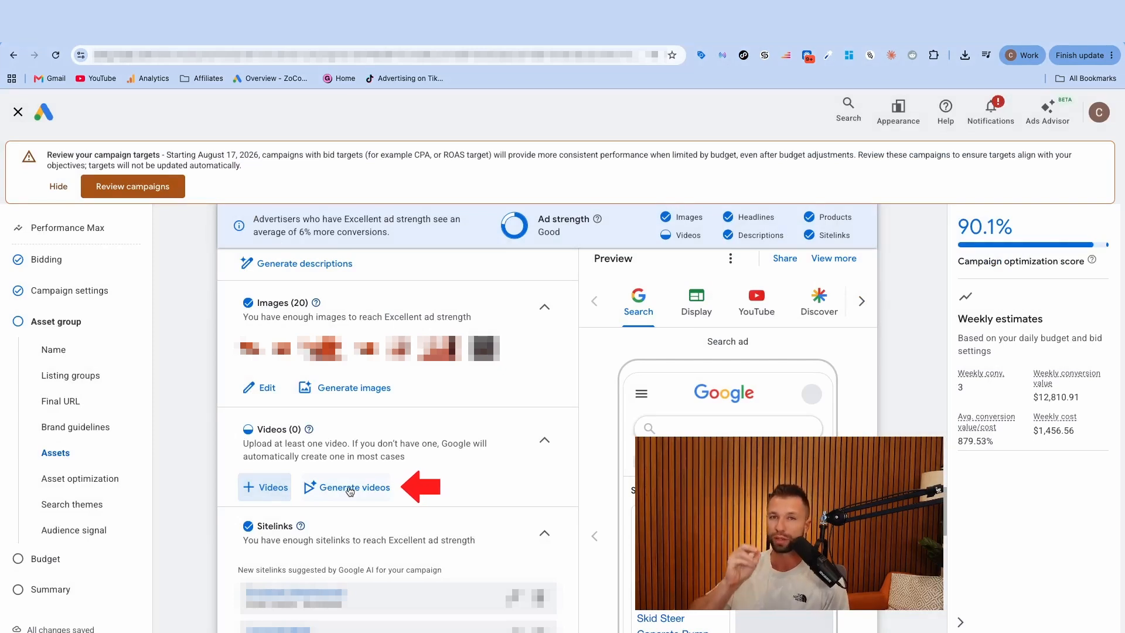
{"action": "left_click", "coordinate": [261, 487]}
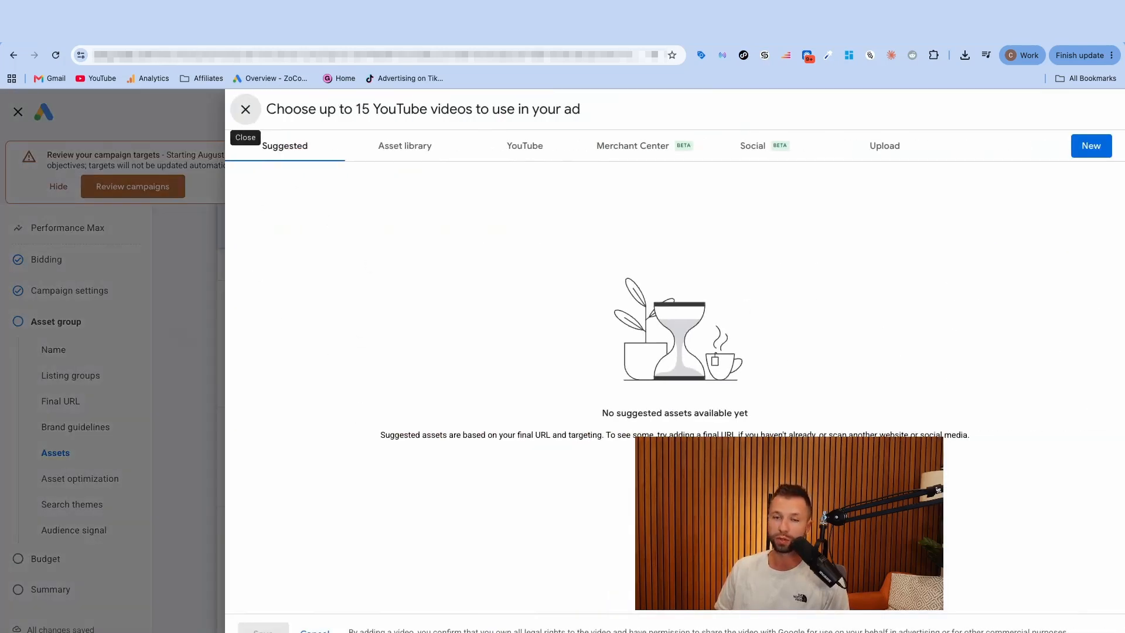
{"action": "left_click_drag", "start_coordinate": [264, 109], "coordinate": [580, 109]}
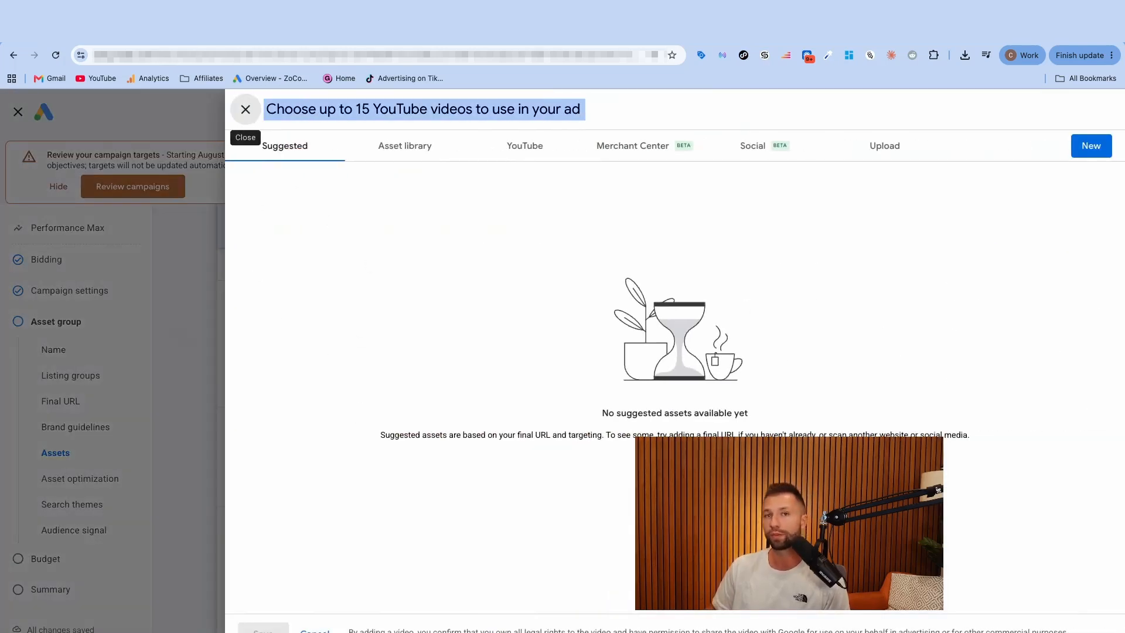
{"action": "left_click", "coordinate": [245, 109]}
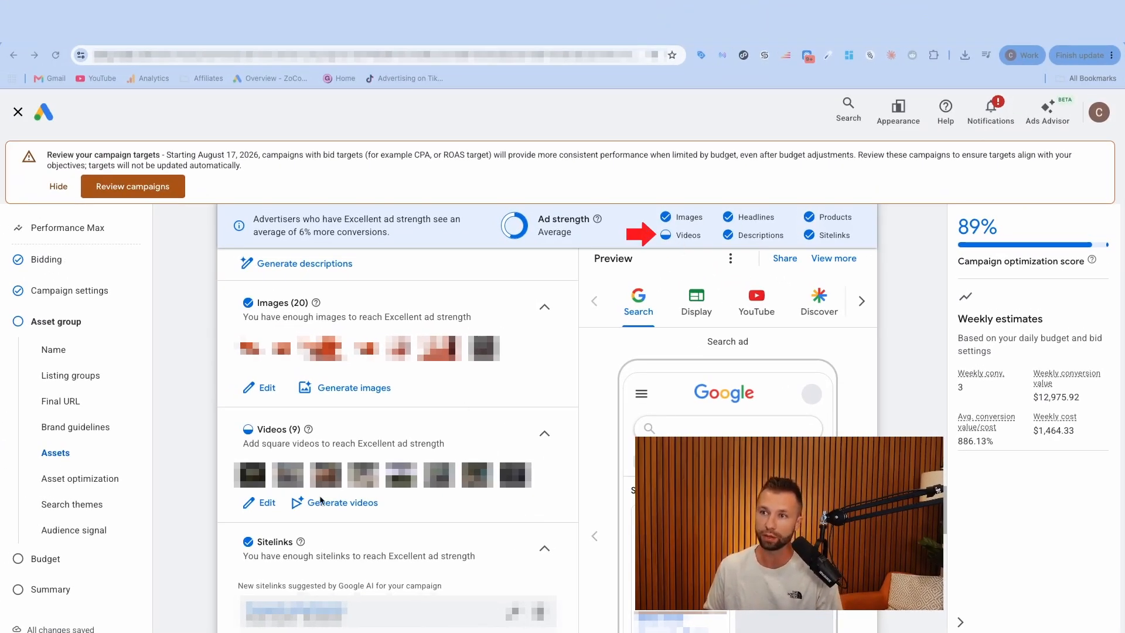
{"action": "left_click", "coordinate": [669, 241]}
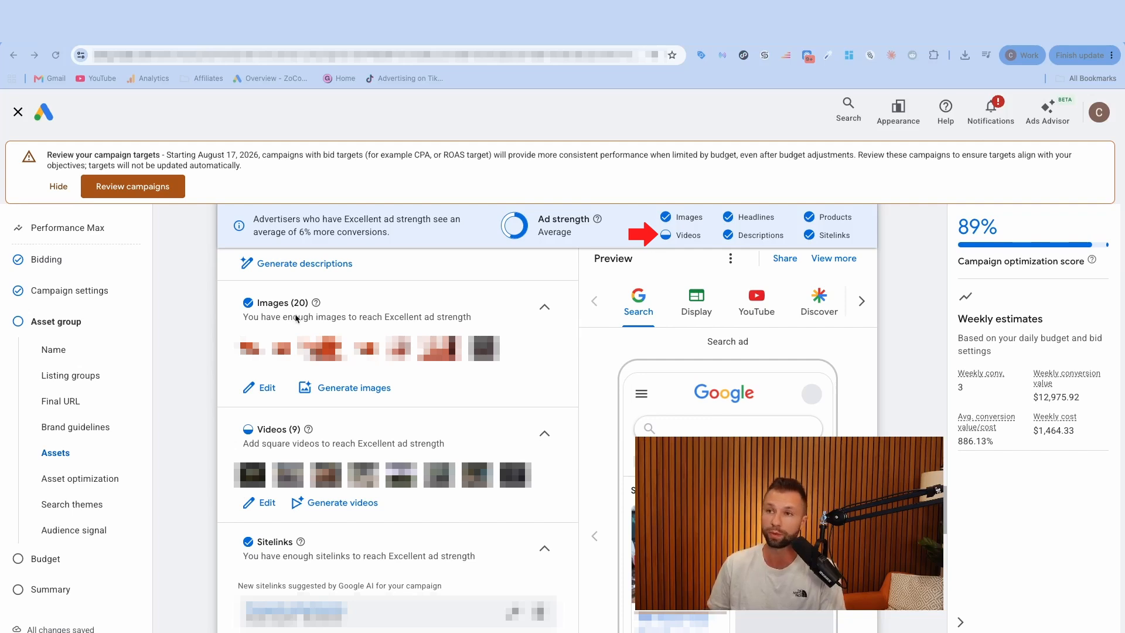
- Review the asset group's sitelinks and the suggestions based on the final URL, and open the creation of a new sitelink
{"action": "scroll", "coordinate": [81, 465], "scroll_direction": "down", "scroll_amount": 5}
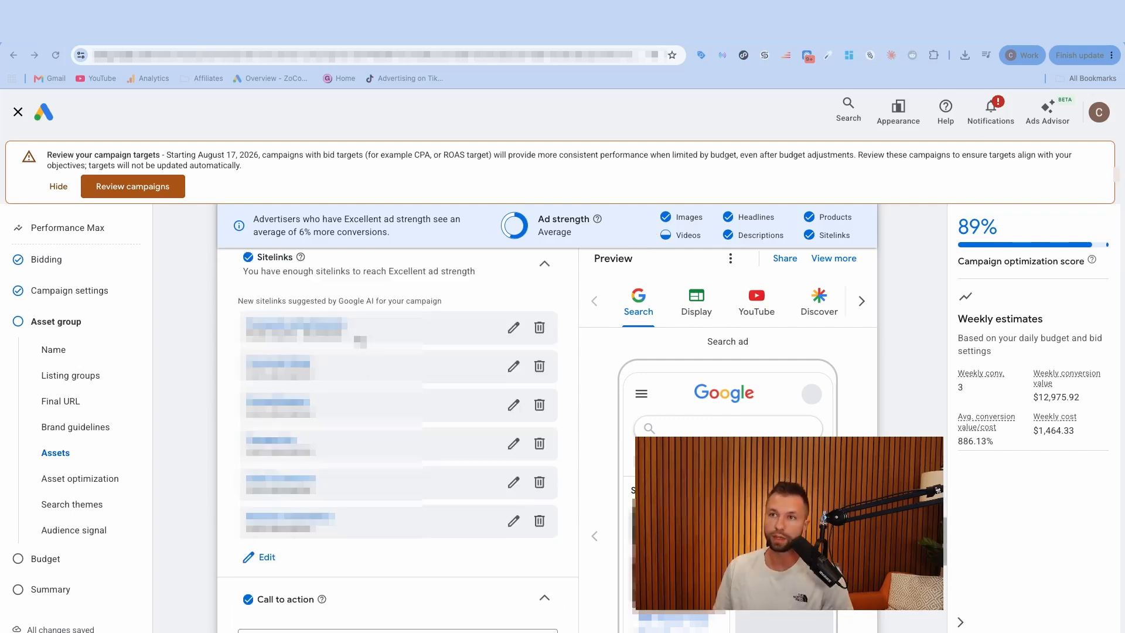
{"action": "scroll", "coordinate": [351, 380], "scroll_direction": "up", "scroll_amount": 1}
{"action": "left_click_drag", "start_coordinate": [303, 284], "coordinate": [244, 288]}
{"action": "scroll", "coordinate": [297, 322], "scroll_direction": "down", "scroll_amount": 2}
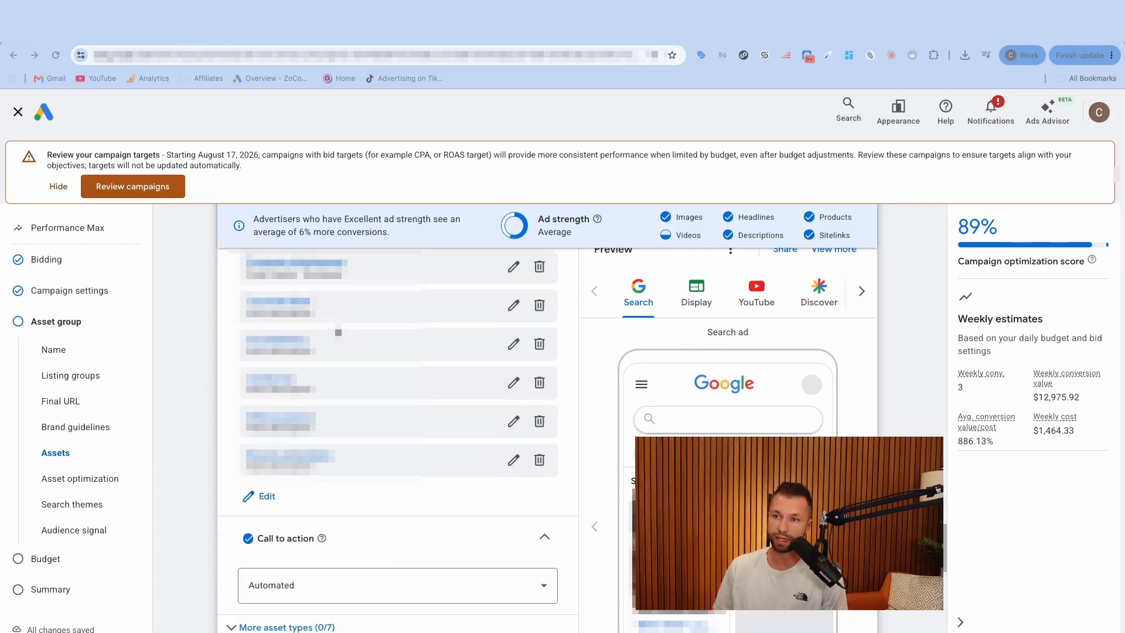
{"action": "left_click", "coordinate": [265, 497]}
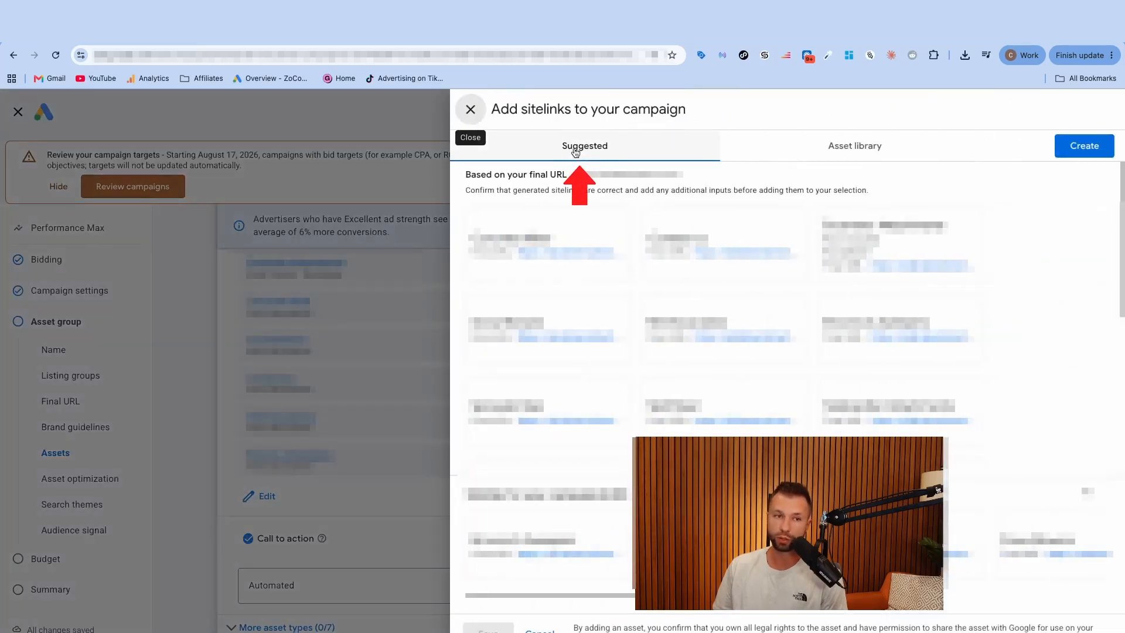
{"action": "left_click", "coordinate": [1084, 148]}
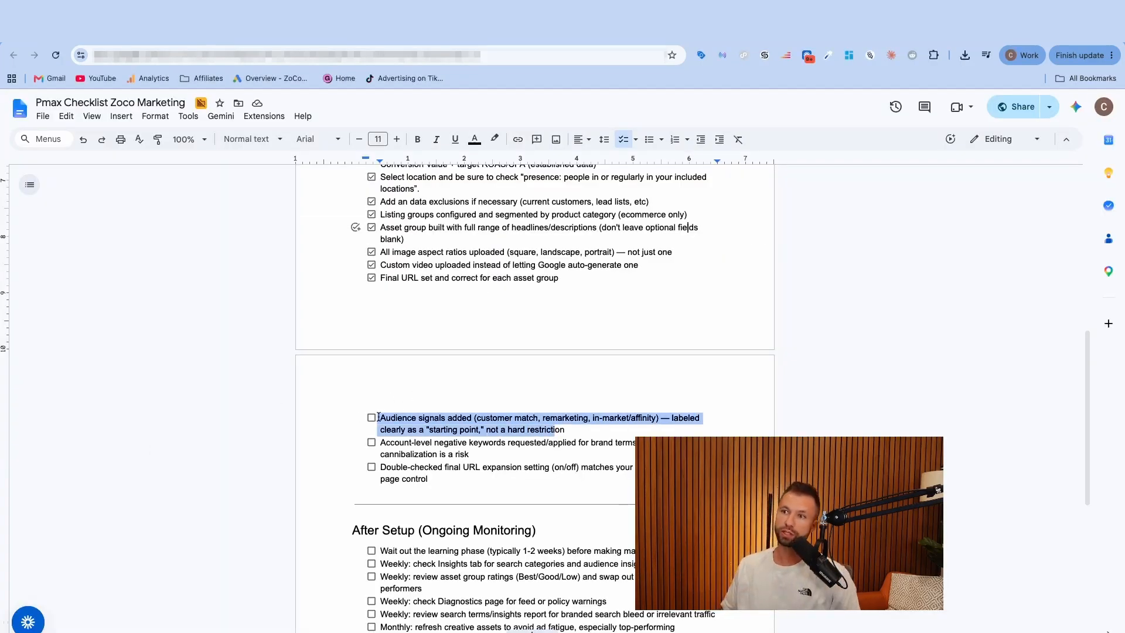
- Read the audience signals item in the Pmax Checklist document, and examine the asset group's Signals section in Google Ads
{"action": "left_click_drag", "start_coordinate": [380, 418], "coordinate": [573, 430]}
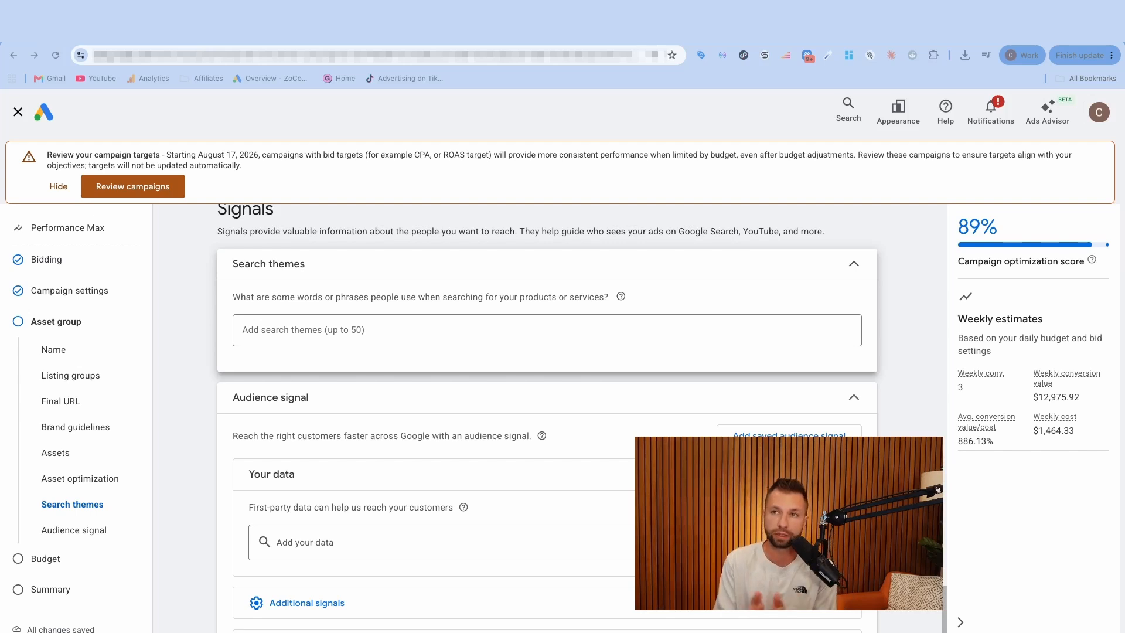
{"action": "scroll", "coordinate": [302, 223], "scroll_direction": "up", "scroll_amount": 1}
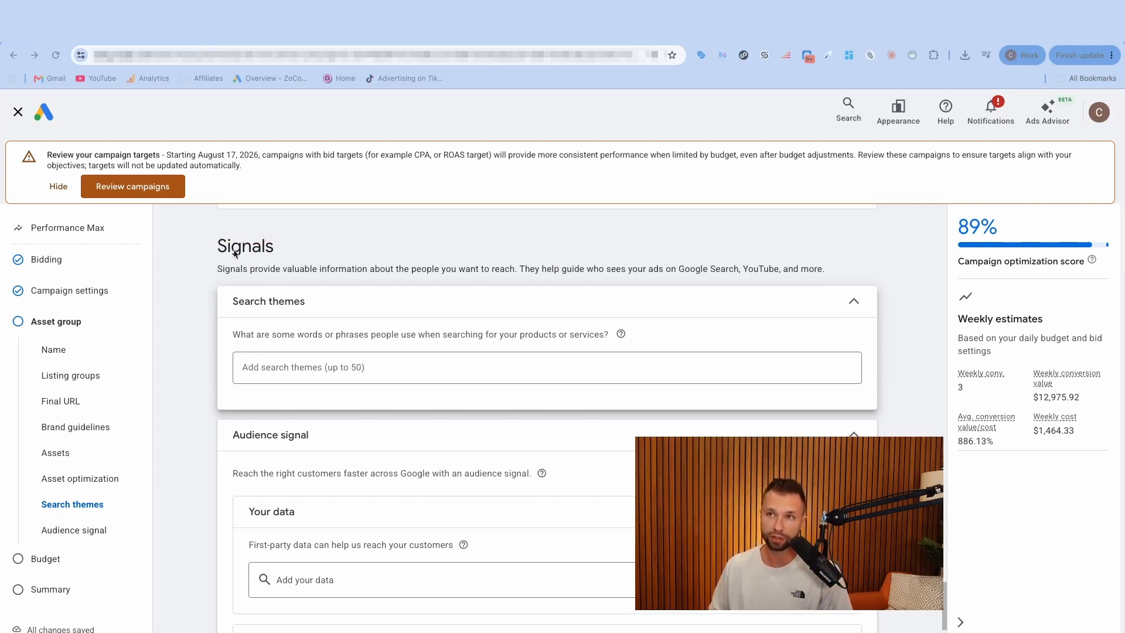
{"action": "left_click", "coordinate": [232, 250]}
{"action": "left_click_drag", "start_coordinate": [218, 245], "coordinate": [304, 254]}
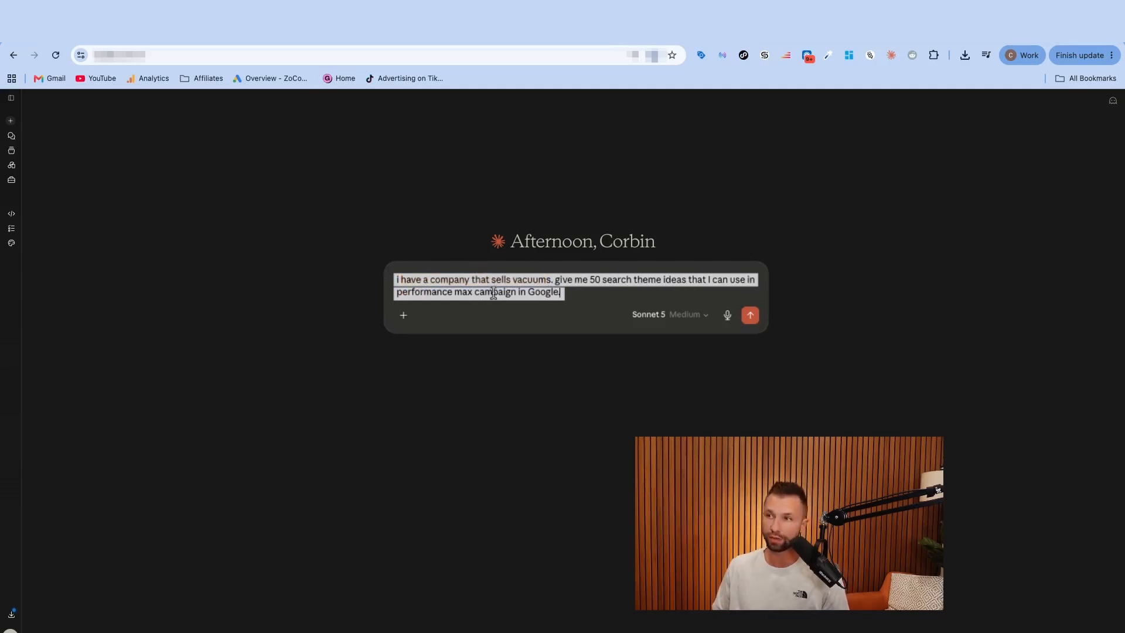
- Ask Claude for 50 Performance Max search theme ideas for a vacuum company, and review them as one list for copying and pasting
{"action": "left_click", "coordinate": [755, 320]}
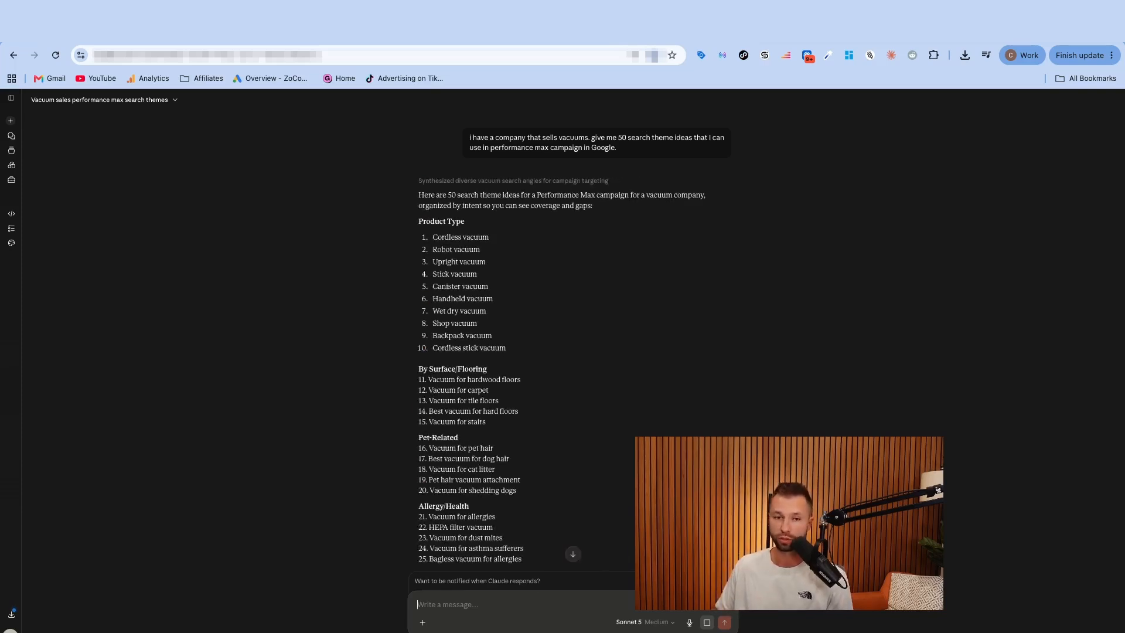
{"action": "scroll", "coordinate": [413, 400], "scroll_direction": "down", "scroll_amount": 3}
{"action": "scroll", "coordinate": [412, 401], "scroll_direction": "up", "scroll_amount": 2}
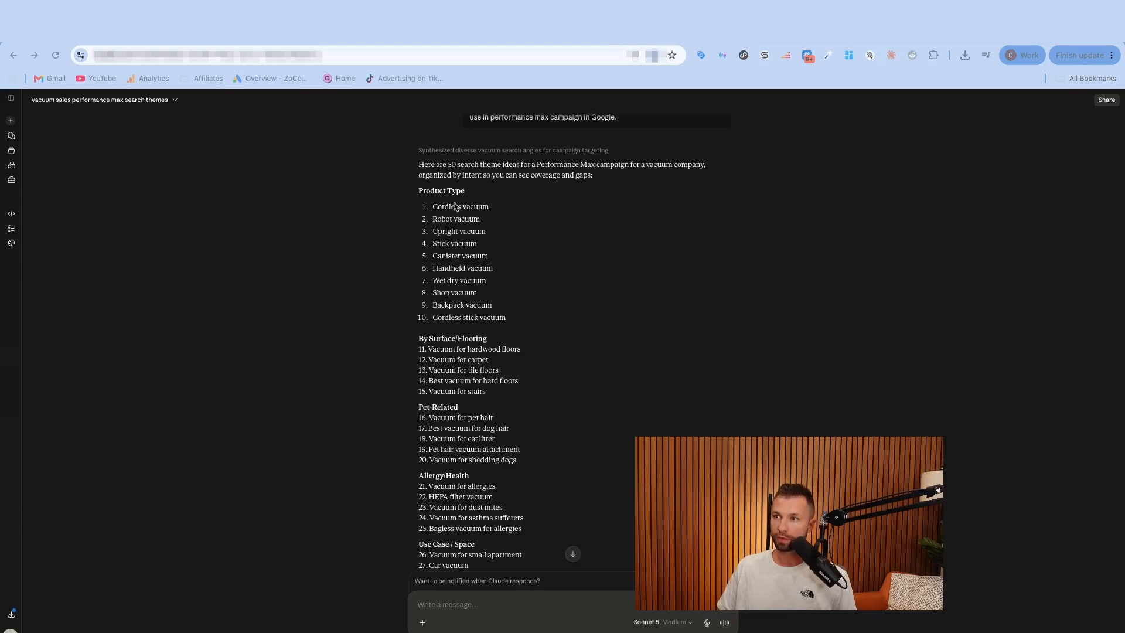
{"action": "scroll", "coordinate": [448, 338], "scroll_direction": "down", "scroll_amount": 15}
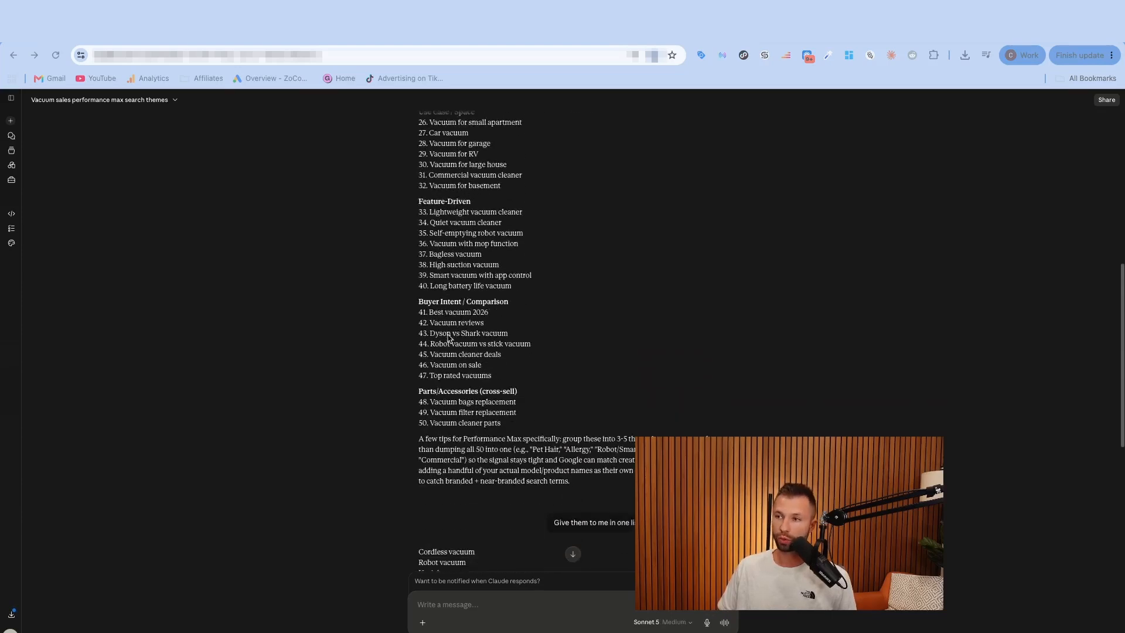
{"action": "scroll", "coordinate": [448, 338], "scroll_direction": "up", "scroll_amount": 1}
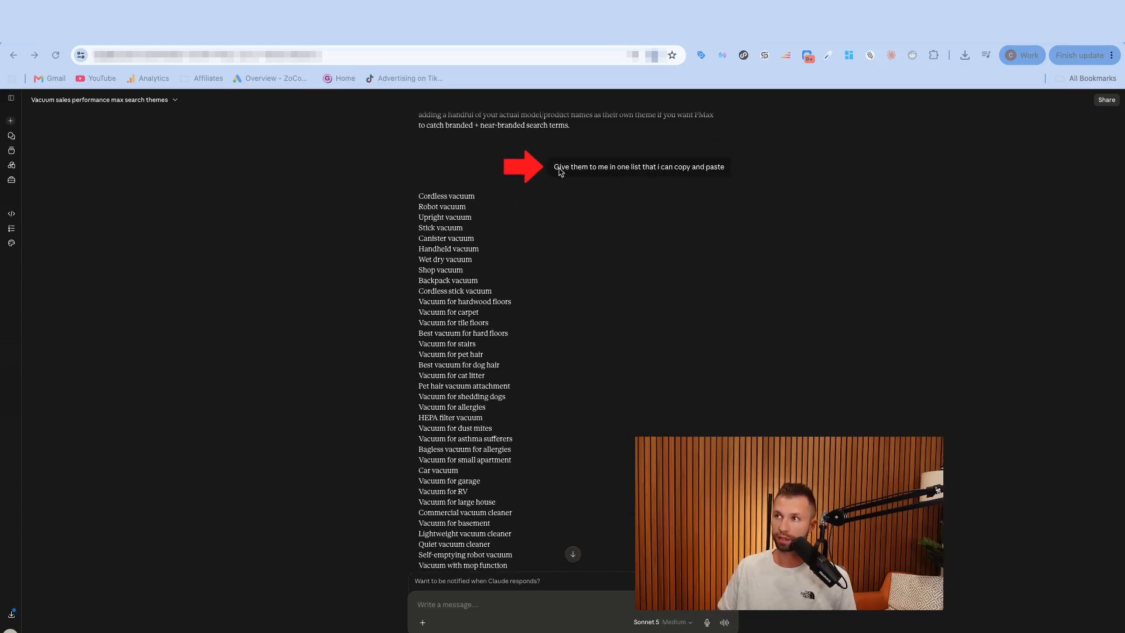
{"action": "scroll", "coordinate": [527, 286], "scroll_direction": "down", "scroll_amount": 4}
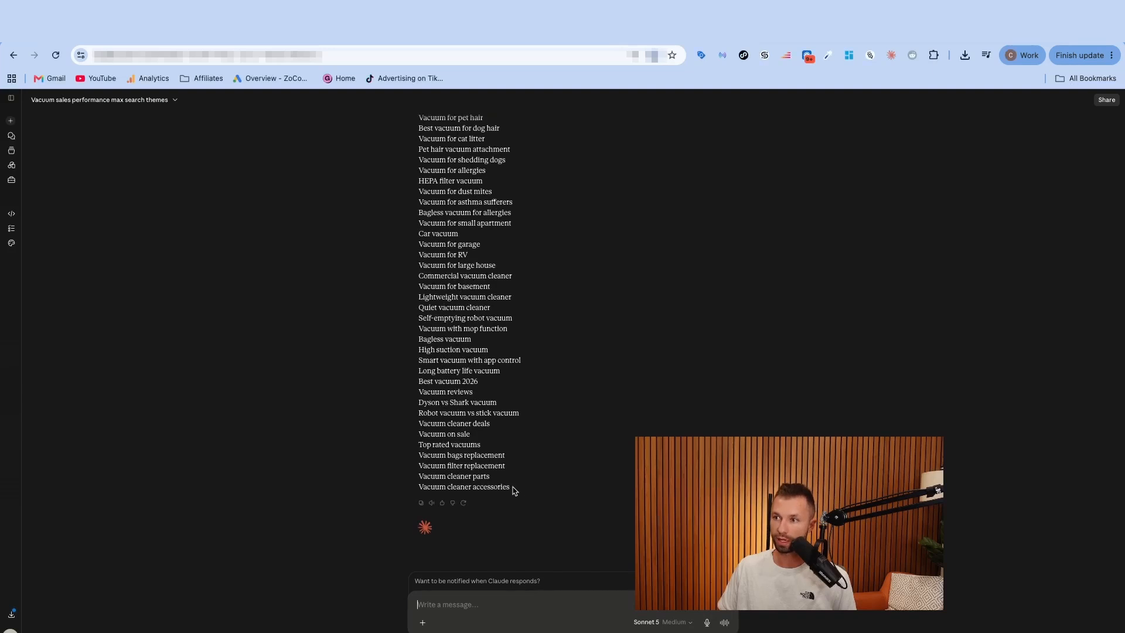
- Copy Claude's full vacuum list into the asset group's search themes in Google Ads, and remove the extra "Vacuum cleaner accessories" to keep 50 themes
{"action": "left_click_drag", "start_coordinate": [515, 490], "coordinate": [410, 181]}
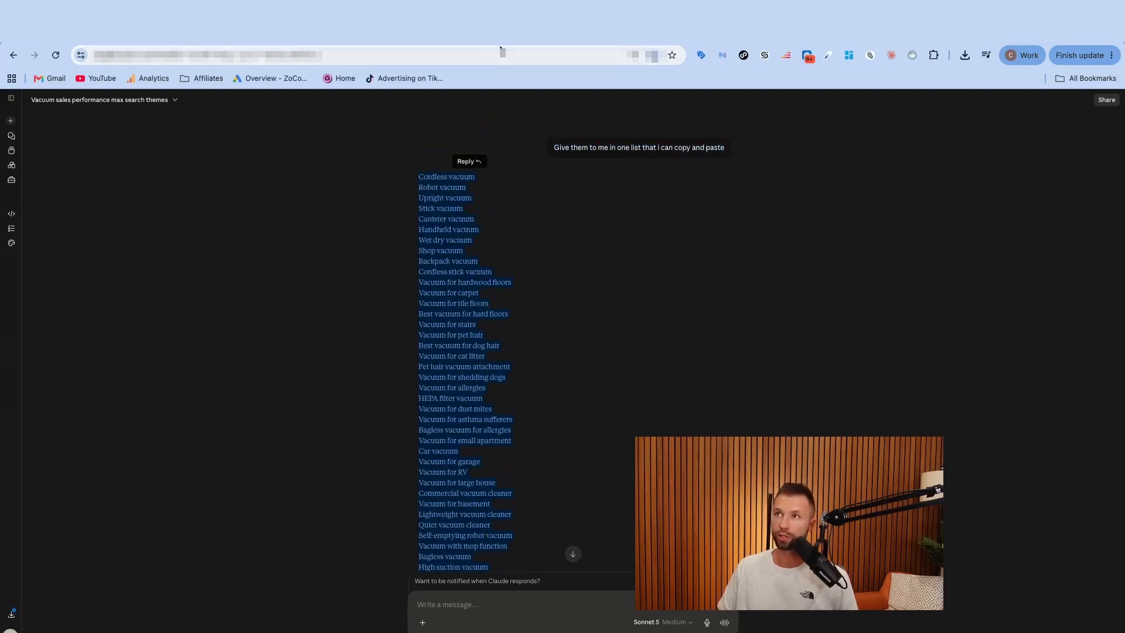
{"action": "left_click", "coordinate": [149, 44]}
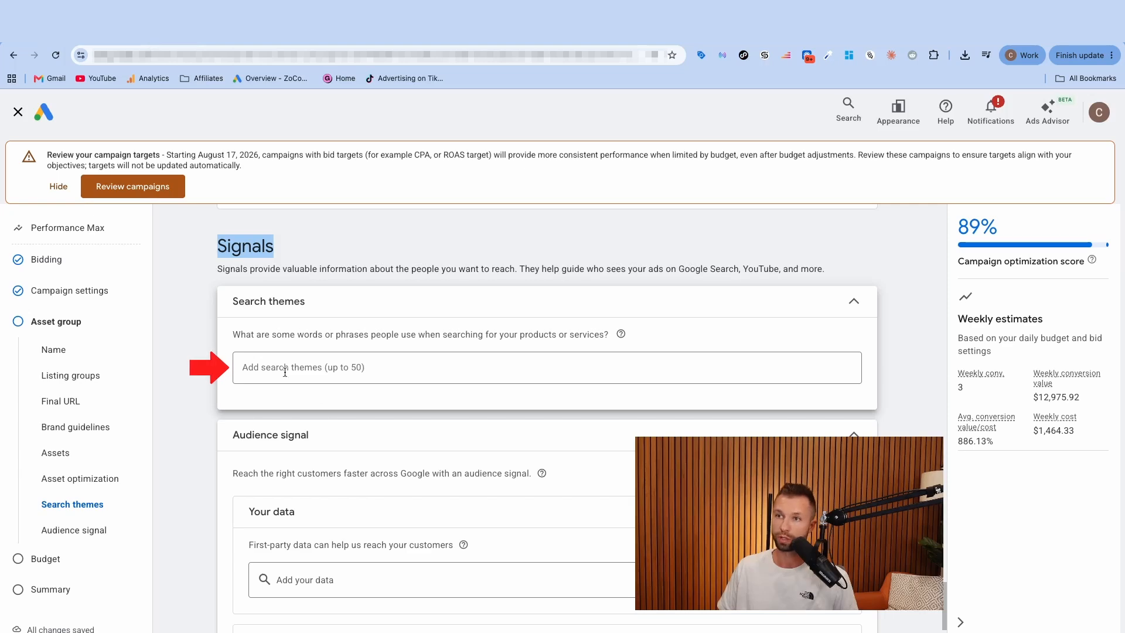
{"action": "left_click", "coordinate": [386, 368]}
{"action": "key", "text": "ctrl+v"}
{"action": "scroll", "coordinate": [555, 475], "scroll_direction": "down", "scroll_amount": 3}
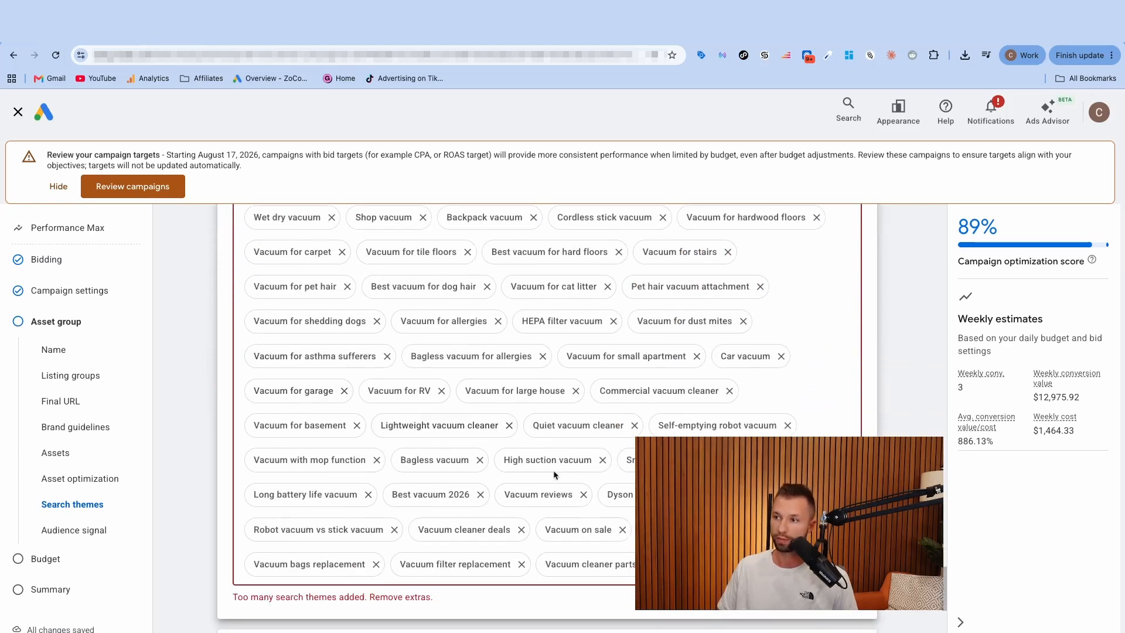
{"action": "scroll", "coordinate": [219, 368], "scroll_direction": "up", "scroll_amount": 4}
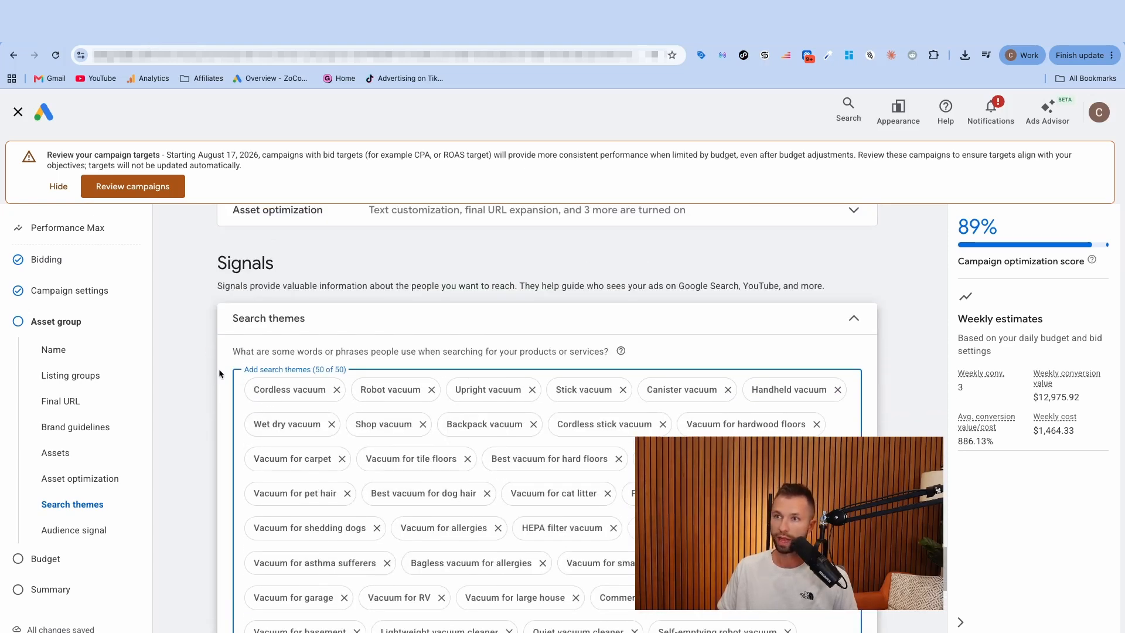
{"action": "scroll", "coordinate": [291, 368], "scroll_direction": "down", "scroll_amount": 8}
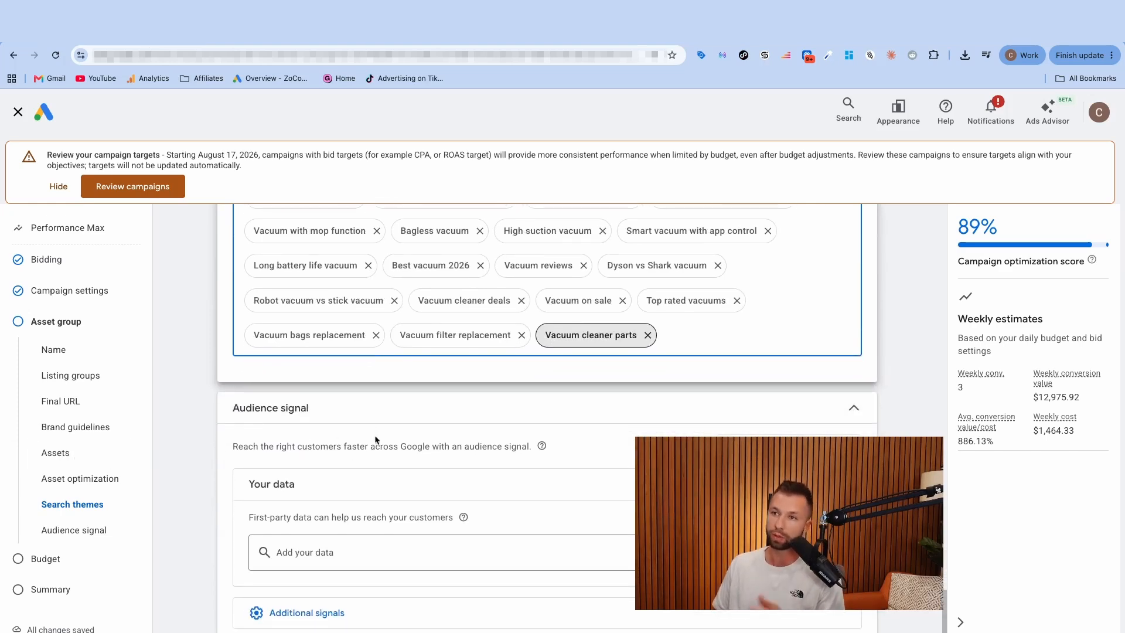
{"action": "scroll", "coordinate": [374, 439], "scroll_direction": "up", "scroll_amount": 4}
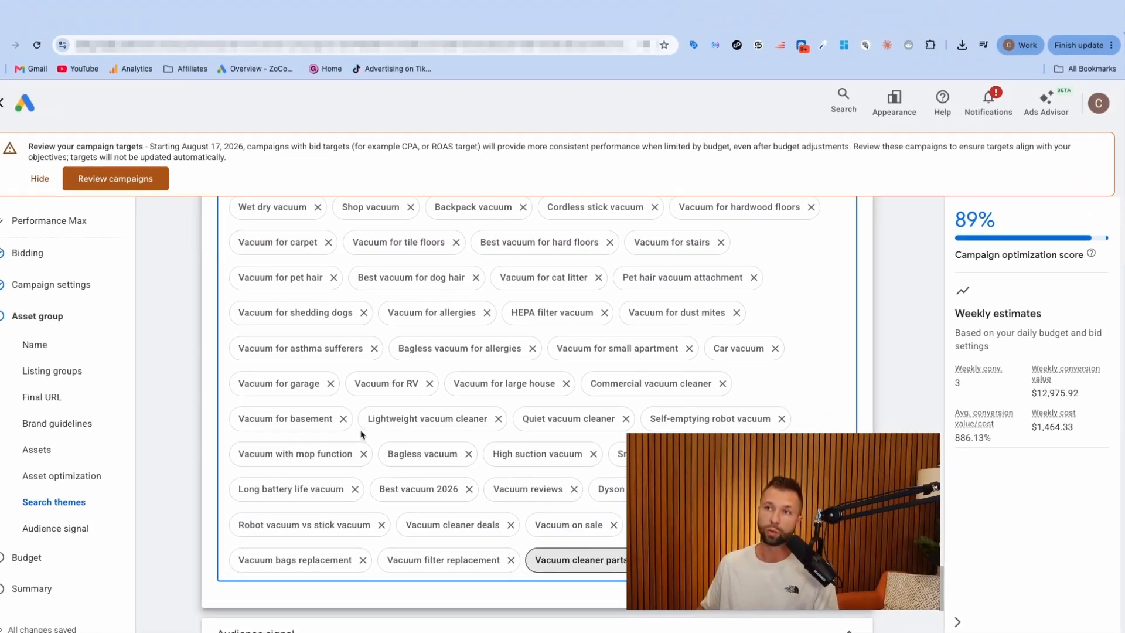
{"action": "scroll", "coordinate": [361, 434], "scroll_direction": "up", "scroll_amount": 3}
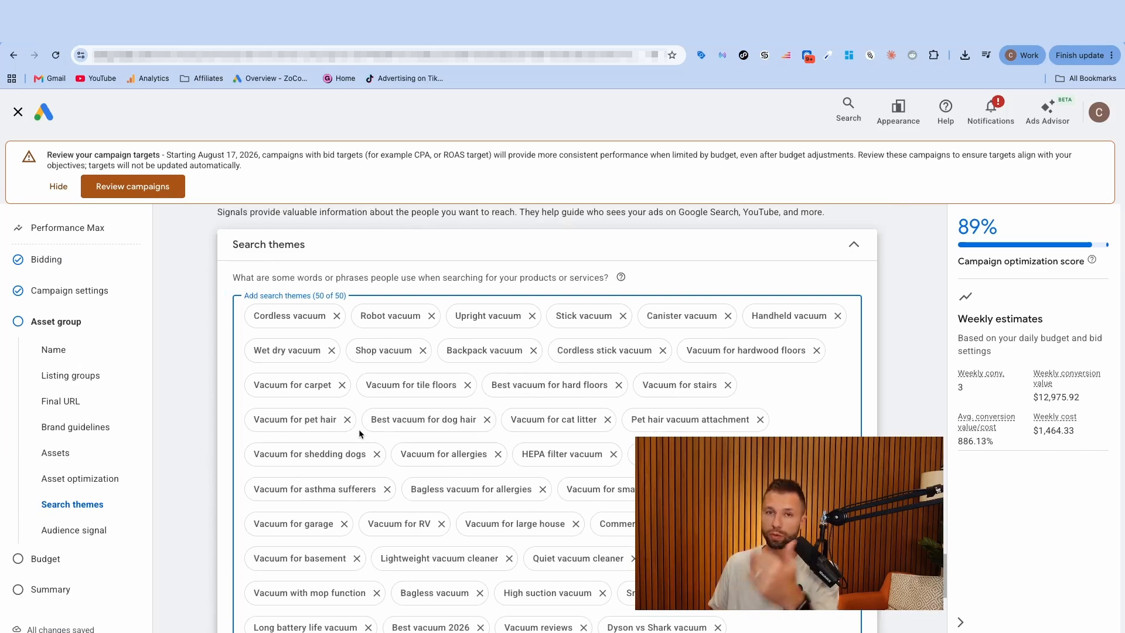
- Add a customer list and a website visitors segment to the audience signal's first-party data
{"action": "scroll", "coordinate": [359, 429], "scroll_direction": "down", "scroll_amount": 10}
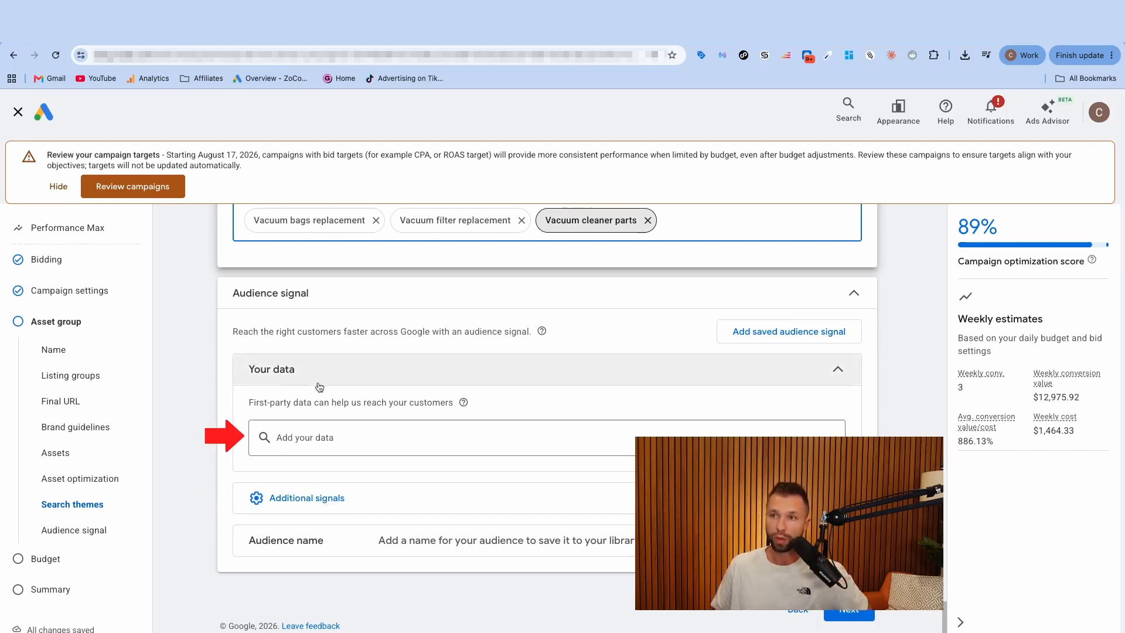
{"action": "left_click", "coordinate": [320, 443]}
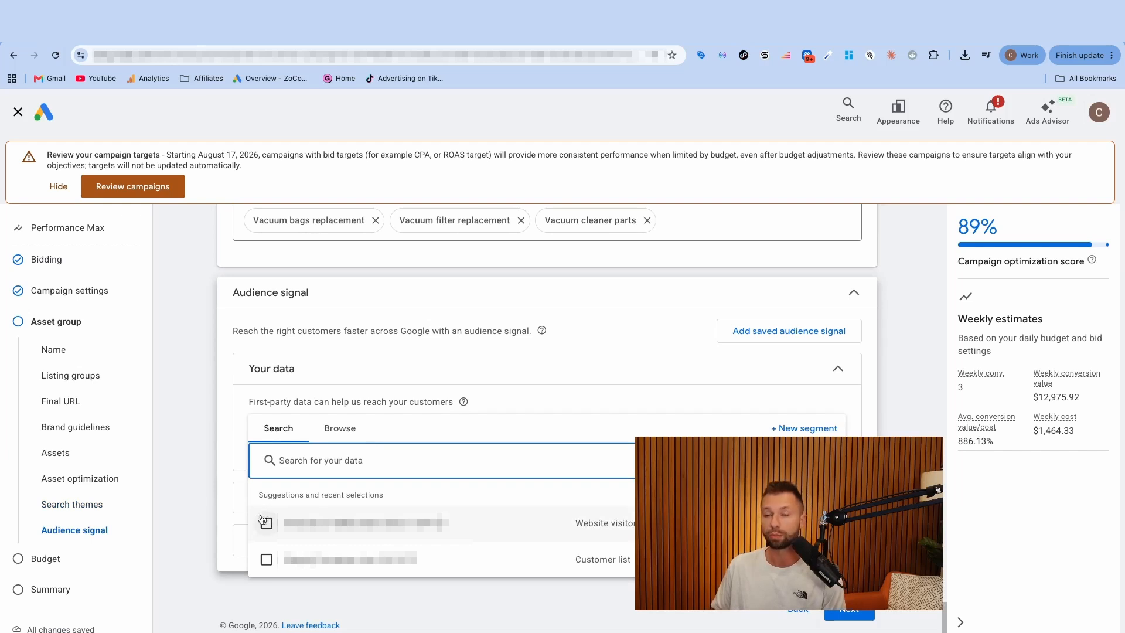
{"action": "left_click", "coordinate": [339, 427]}
{"action": "left_click", "coordinate": [334, 490]}
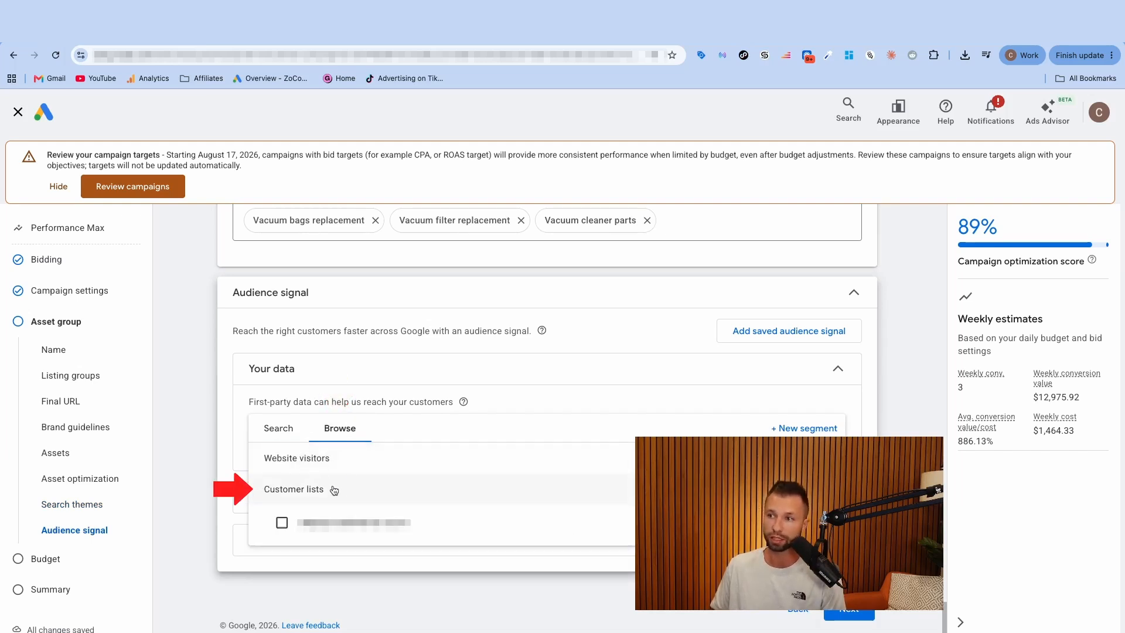
{"action": "left_click", "coordinate": [282, 522]}
{"action": "left_click", "coordinate": [328, 515]}
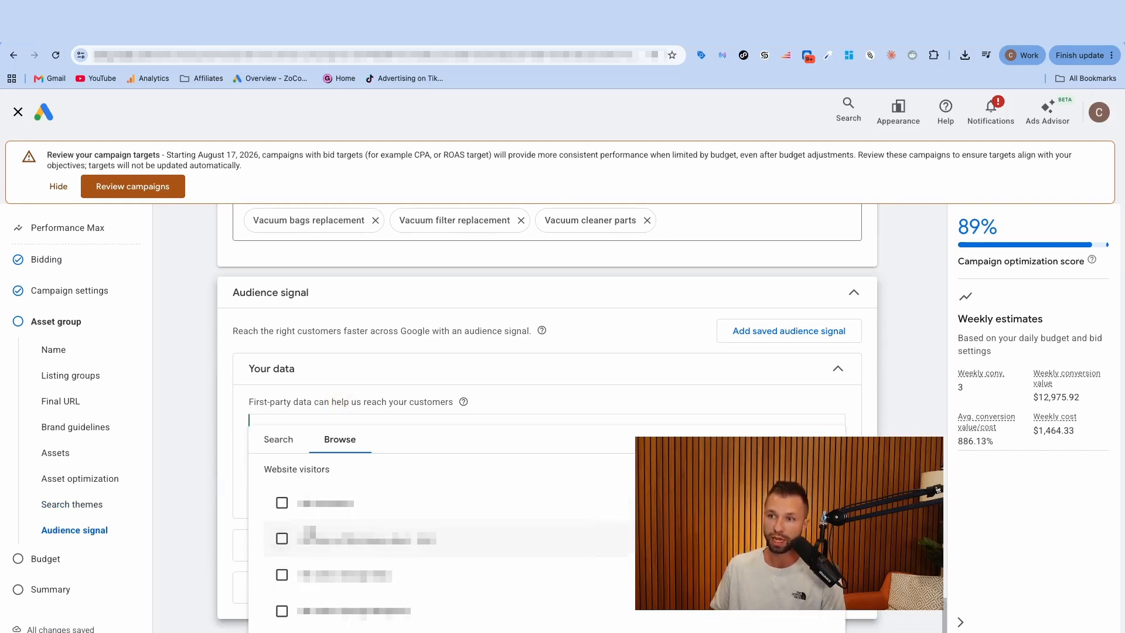
{"action": "scroll", "coordinate": [329, 520], "scroll_direction": "down", "scroll_amount": 2}
{"action": "scroll", "coordinate": [329, 520], "scroll_direction": "down", "scroll_amount": 2}
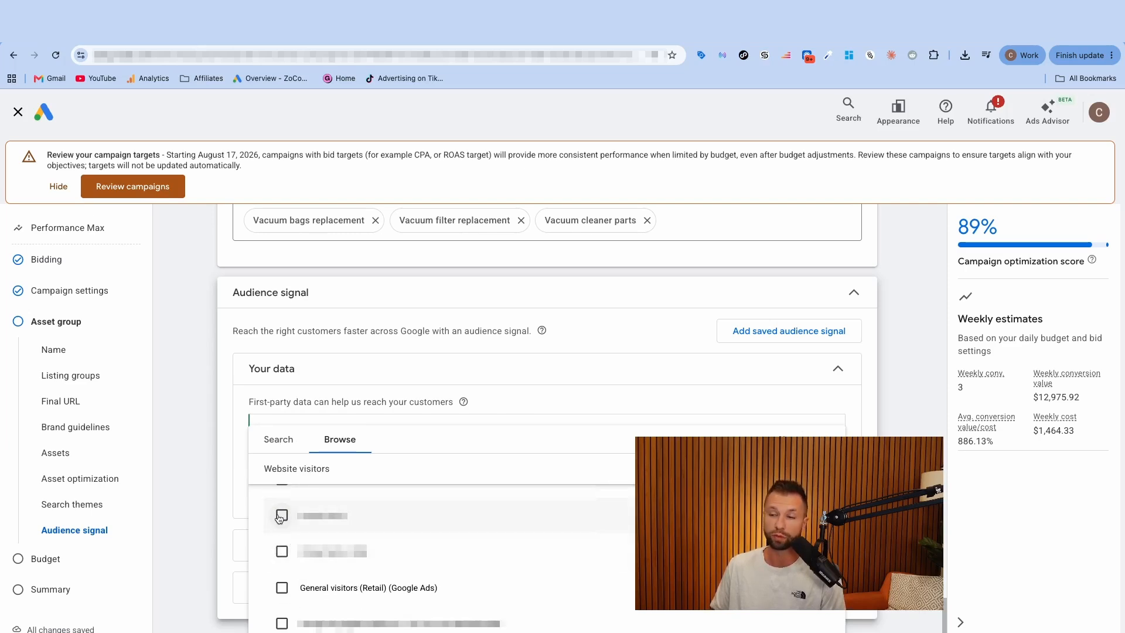
{"action": "left_click", "coordinate": [282, 588]}
{"action": "left_click", "coordinate": [10, 470]}
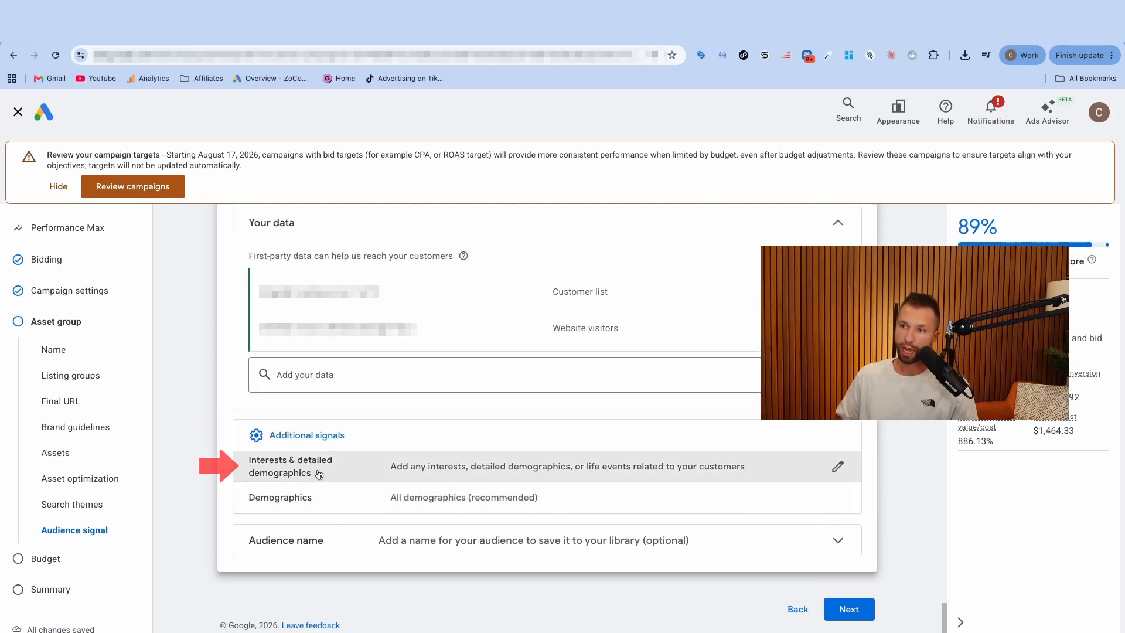
- Search the audience signal's interests and detailed demographics for "vacuum", and review the suggested segments
{"action": "left_click", "coordinate": [583, 481]}
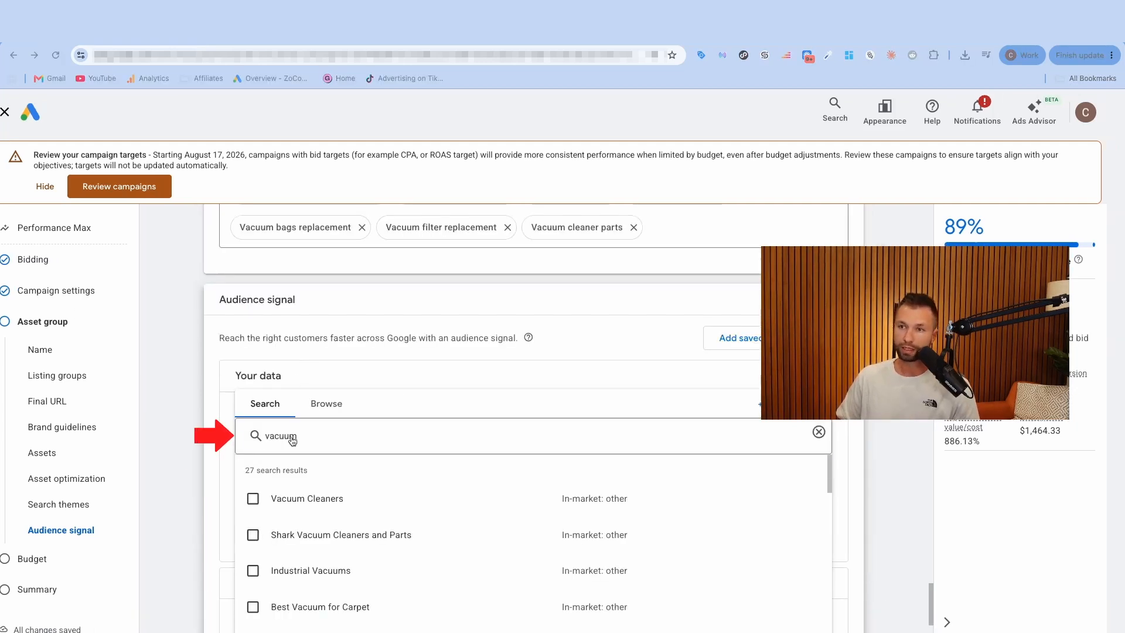
{"action": "left_click_drag", "start_coordinate": [293, 440], "coordinate": [258, 439]}
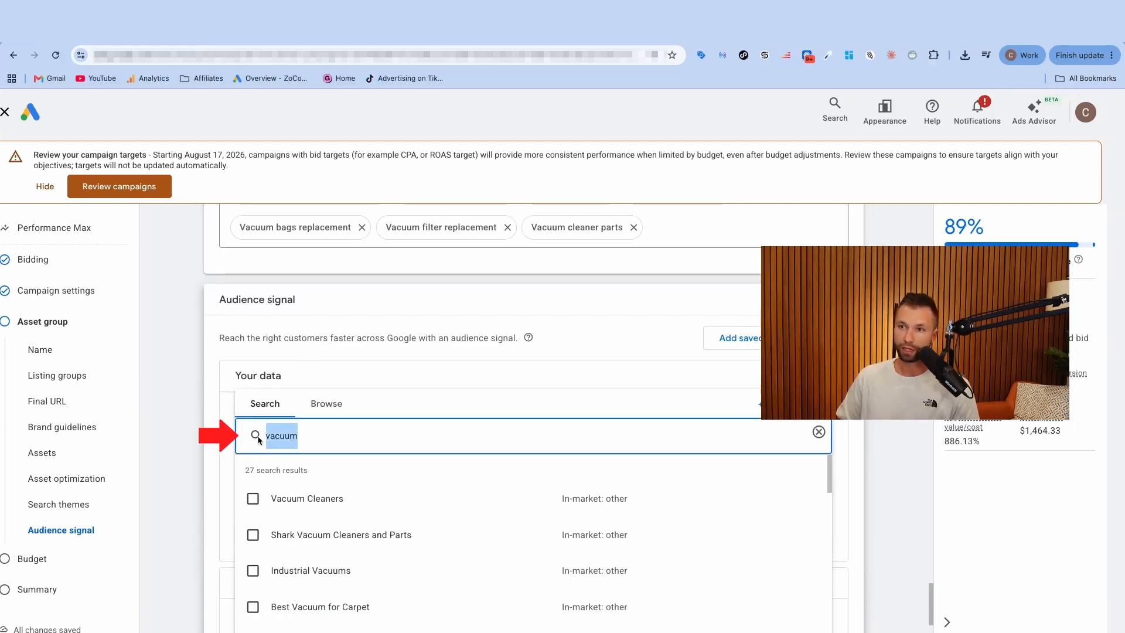
{"action": "left_click", "coordinate": [295, 437]}
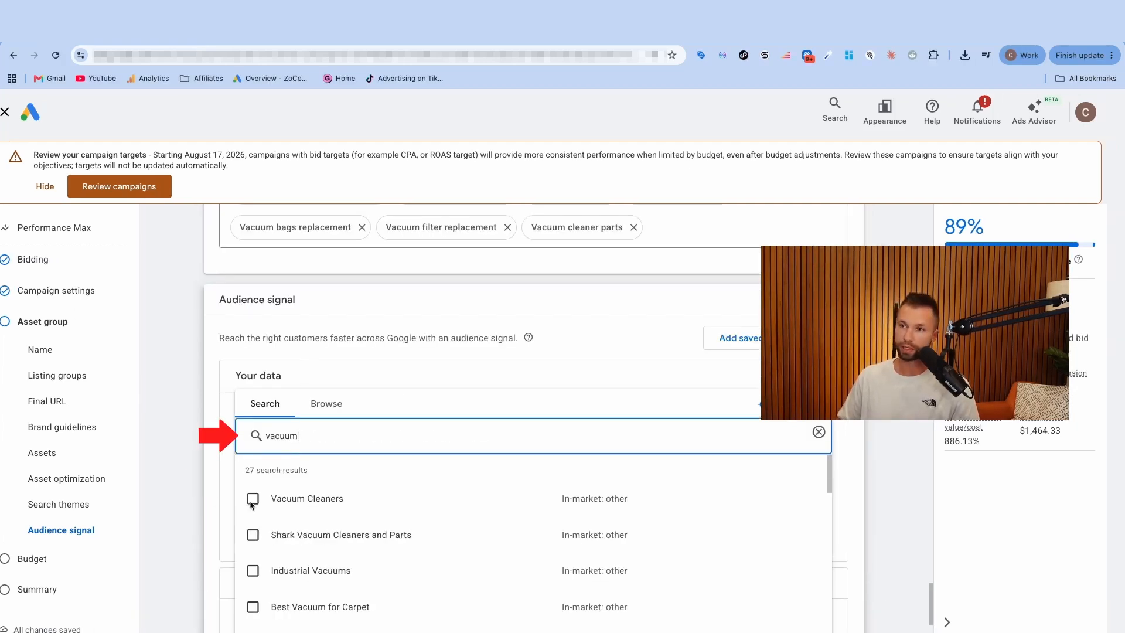
{"action": "scroll", "coordinate": [287, 489], "scroll_direction": "down", "scroll_amount": 1}
{"action": "scroll", "coordinate": [288, 491], "scroll_direction": "up", "scroll_amount": 1}
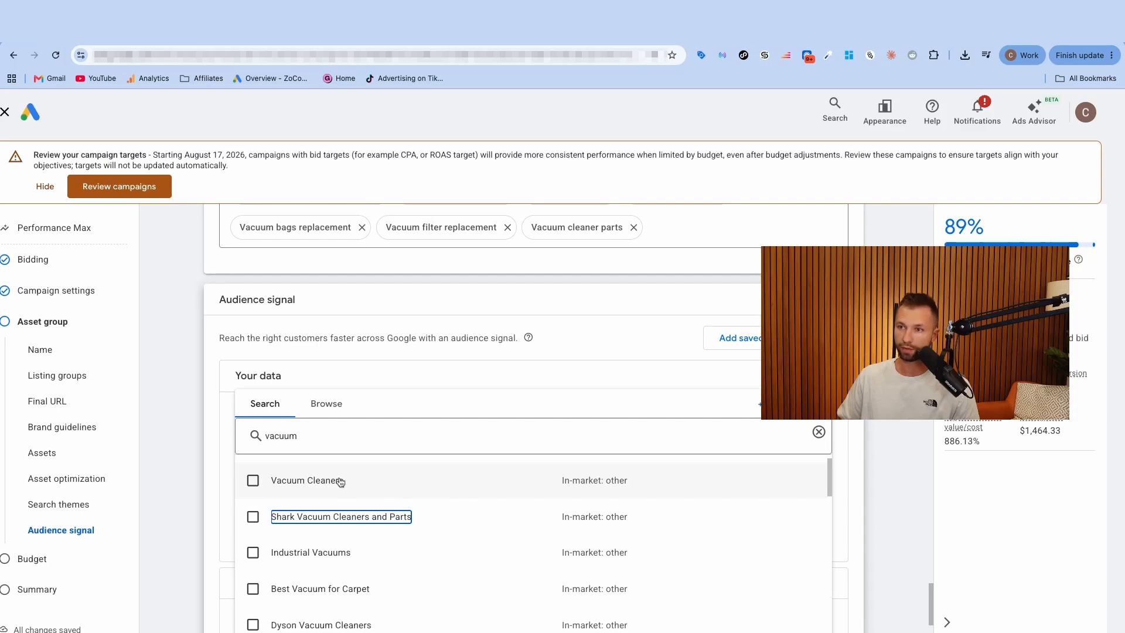
{"action": "scroll", "coordinate": [346, 534], "scroll_direction": "up", "scroll_amount": 1}
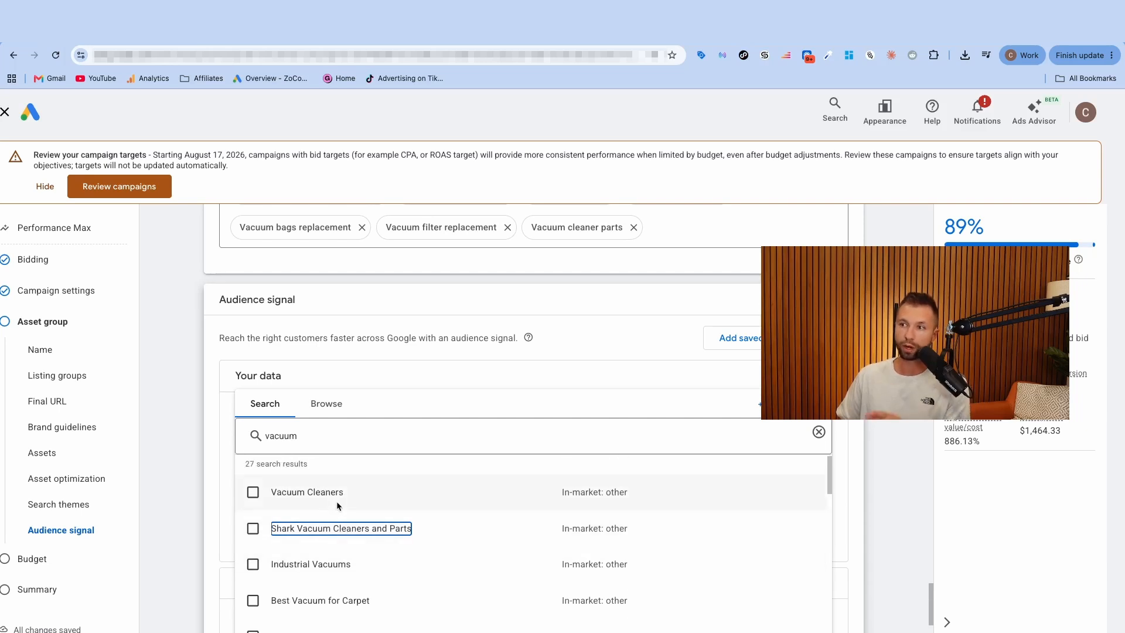
{"action": "mouse_move", "coordinate": [317, 529]}
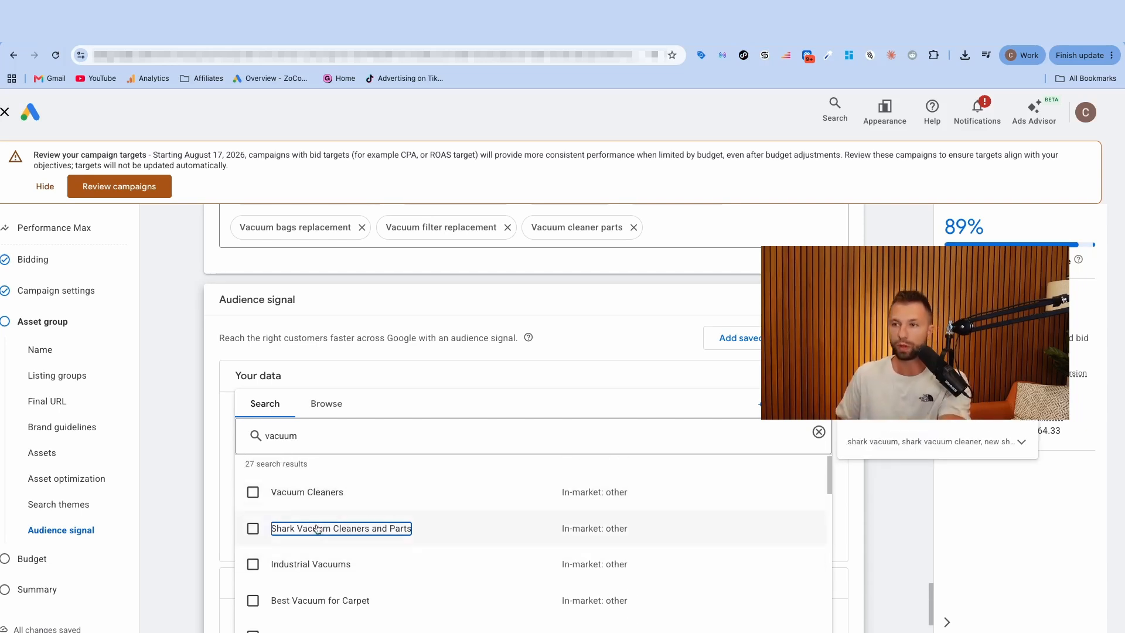
{"action": "scroll", "coordinate": [375, 533], "scroll_direction": "down", "scroll_amount": 1}
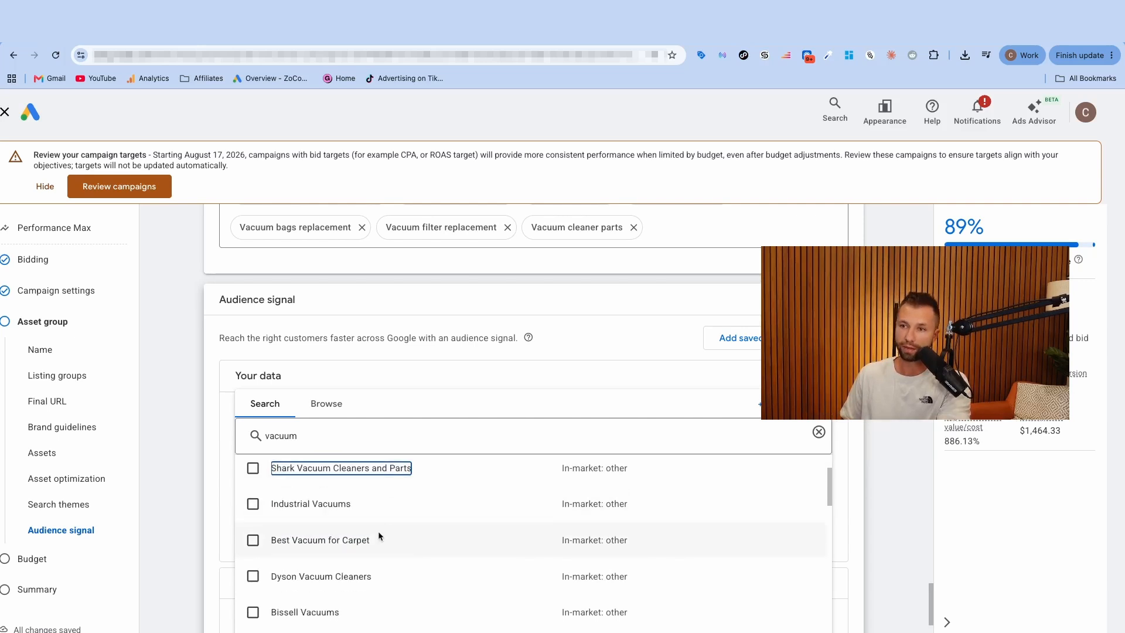
{"action": "scroll", "coordinate": [355, 550], "scroll_direction": "down", "scroll_amount": 3}
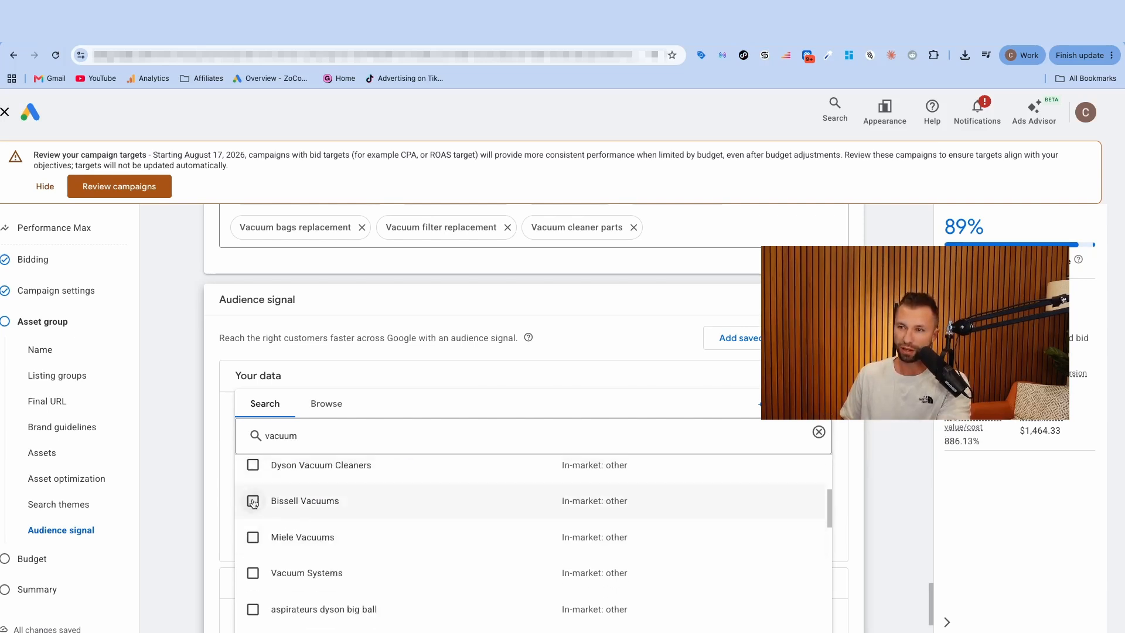
- Select the Bissell Vacuums, Miele Vacuums, Robot Vacuum Cleaners and Vacuums segments as interests for the audience signal
{"action": "left_click", "coordinate": [252, 502]}
{"action": "scroll", "coordinate": [269, 539], "scroll_direction": "down", "scroll_amount": 1}
{"action": "left_click", "coordinate": [253, 510]}
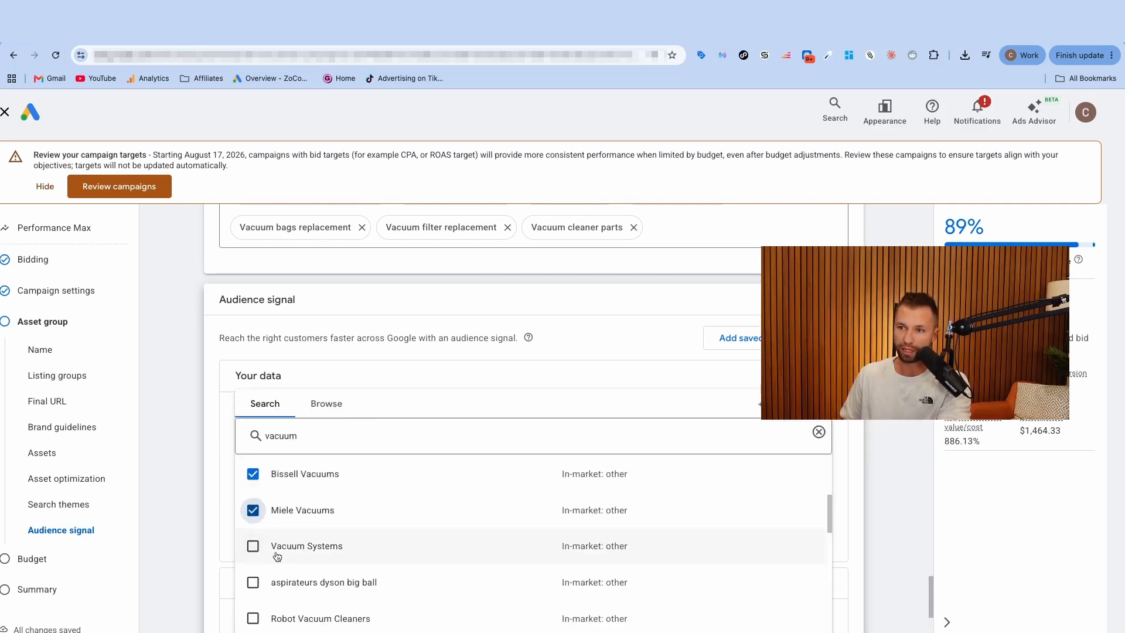
{"action": "scroll", "coordinate": [269, 551], "scroll_direction": "down", "scroll_amount": 2}
{"action": "left_click", "coordinate": [252, 543]}
{"action": "scroll", "coordinate": [281, 548], "scroll_direction": "down", "scroll_amount": 1}
{"action": "left_click", "coordinate": [252, 542]}
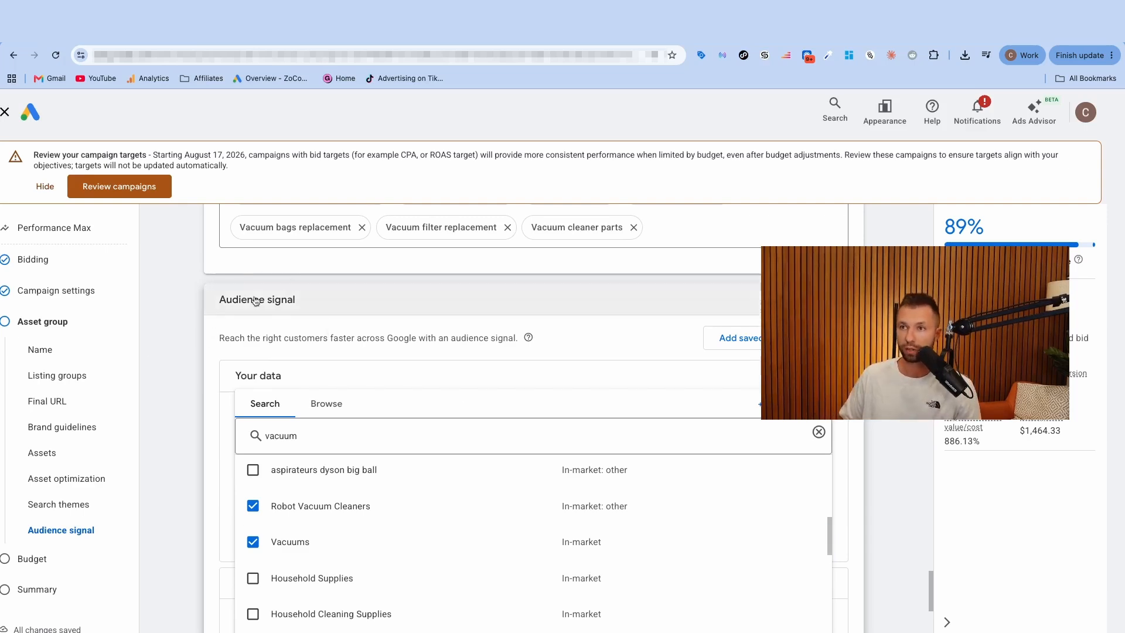
{"action": "left_click", "coordinate": [182, 430]}
- Review the asset group's search themes and audience signal, and continue to the campaign's budget
{"action": "scroll", "coordinate": [185, 423], "scroll_direction": "up", "scroll_amount": 3}
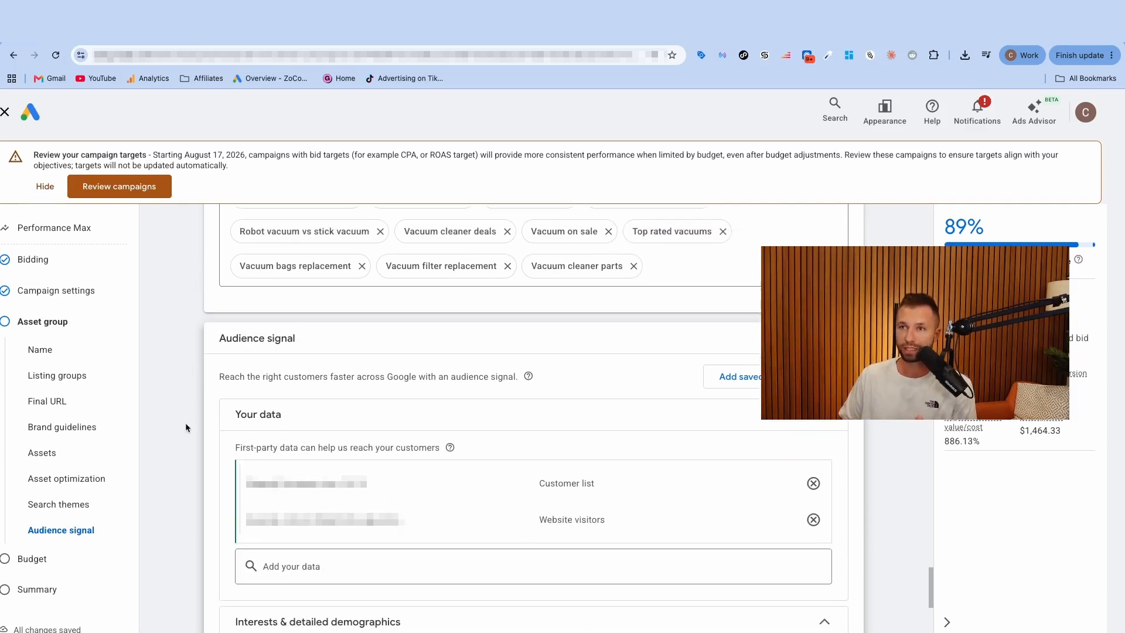
{"action": "scroll", "coordinate": [211, 382], "scroll_direction": "down", "scroll_amount": 5}
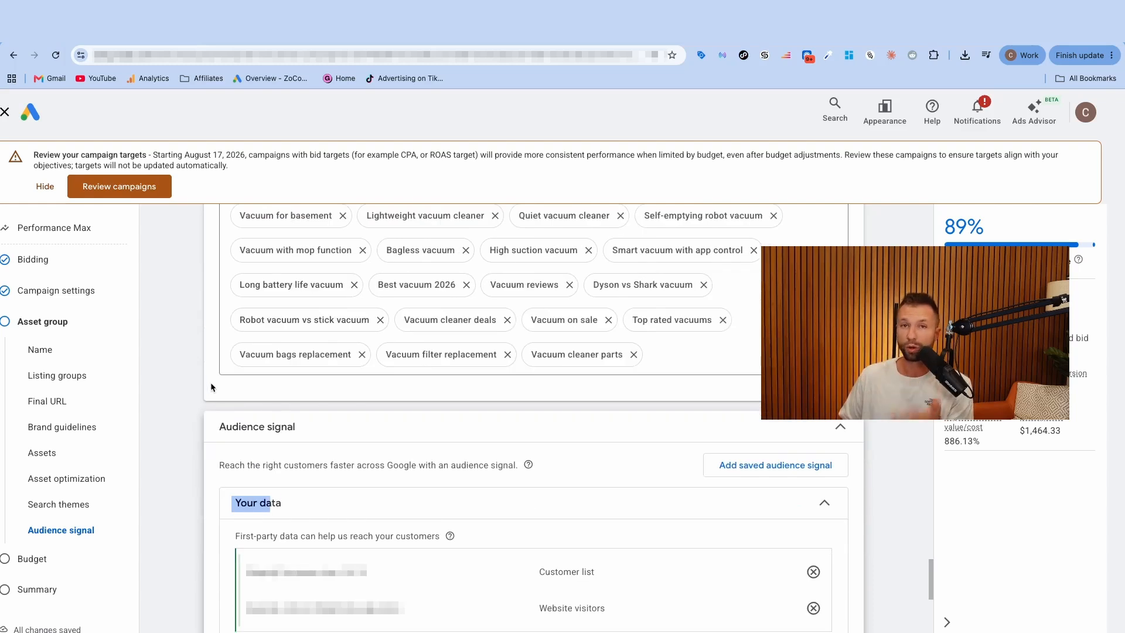
{"action": "scroll", "coordinate": [306, 495], "scroll_direction": "down", "scroll_amount": 1}
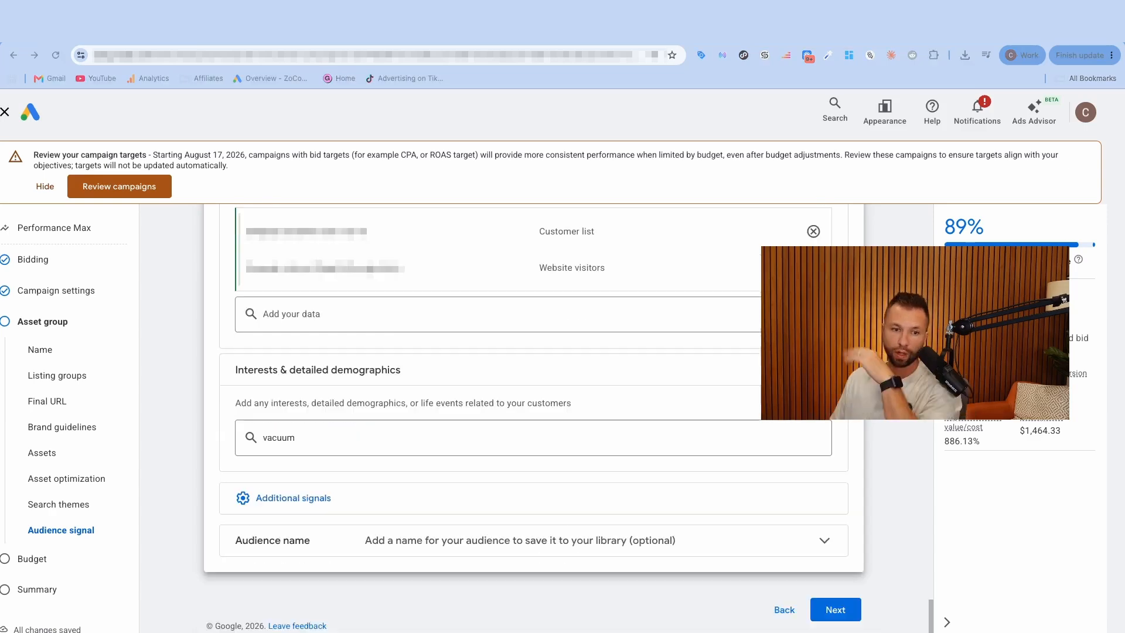
{"action": "left_click", "coordinate": [836, 609]}
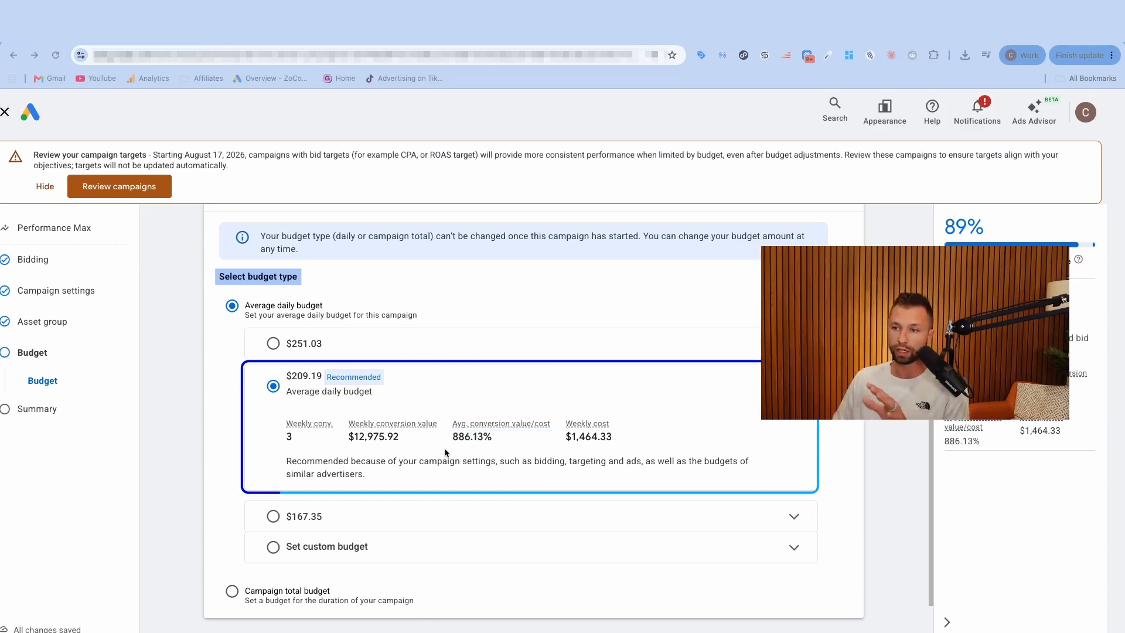
- Compare the custom and recommended budget options, and set the campaign's average daily budget to $167.35
{"action": "scroll", "coordinate": [444, 453], "scroll_direction": "left", "scroll_amount": 1}
{"action": "scroll", "coordinate": [445, 453], "scroll_direction": "down", "scroll_amount": 1}
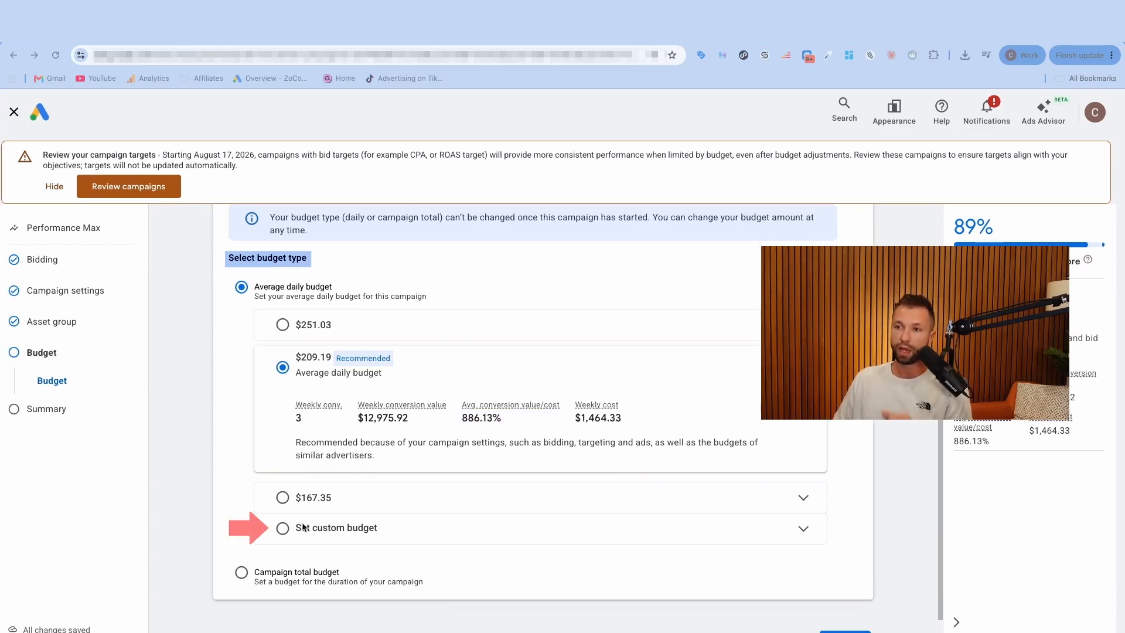
{"action": "left_click", "coordinate": [320, 518]}
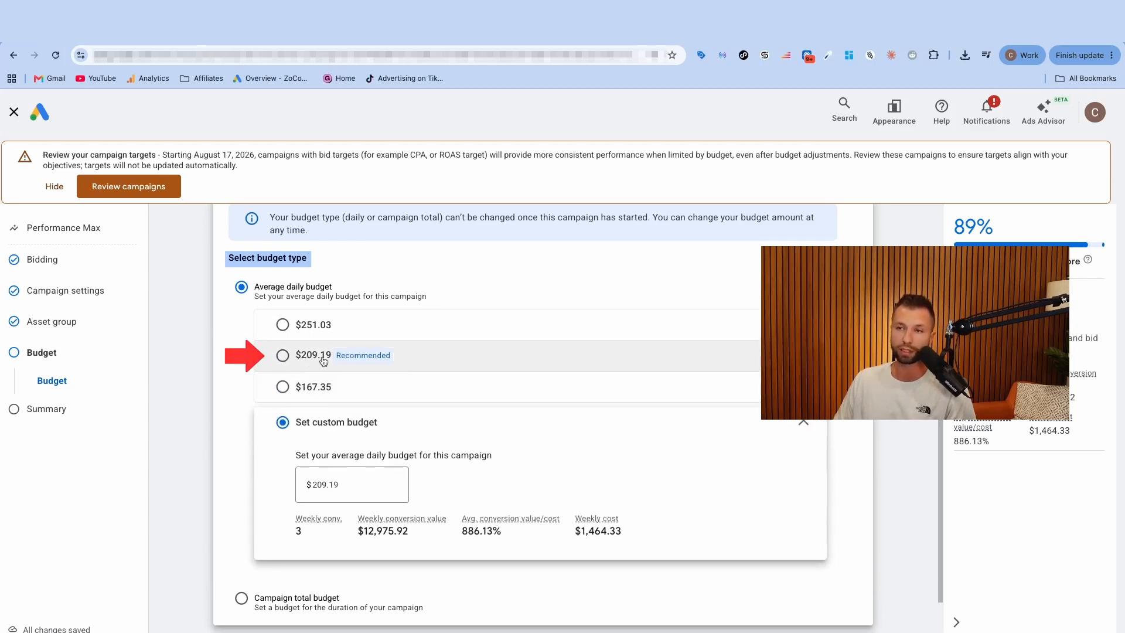
{"action": "left_click", "coordinate": [422, 360]}
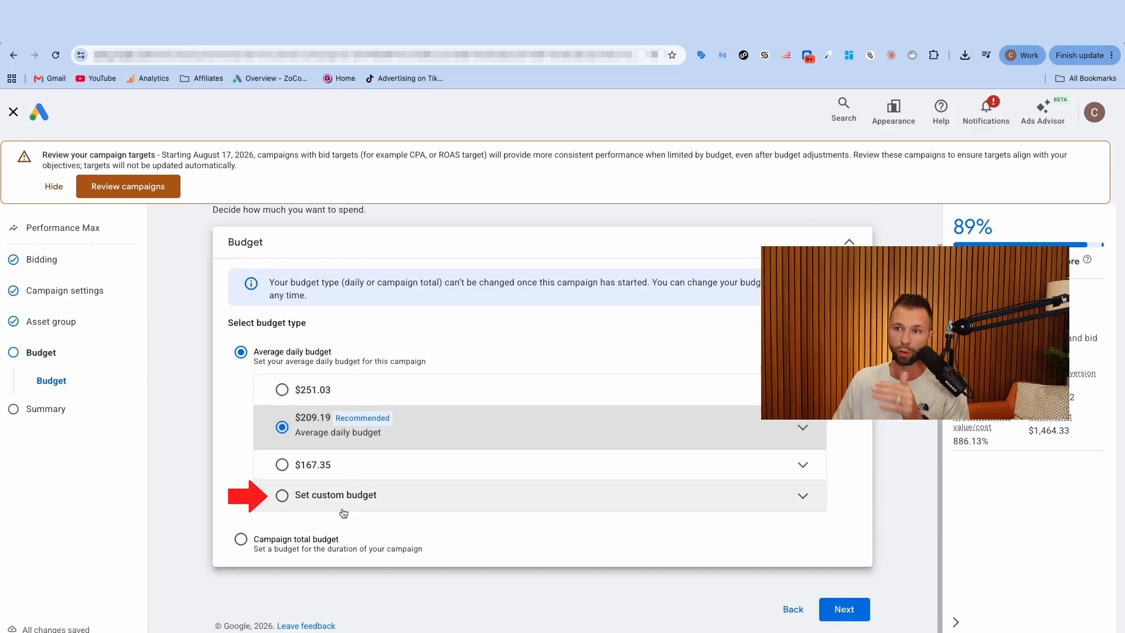
{"action": "left_click", "coordinate": [287, 465]}
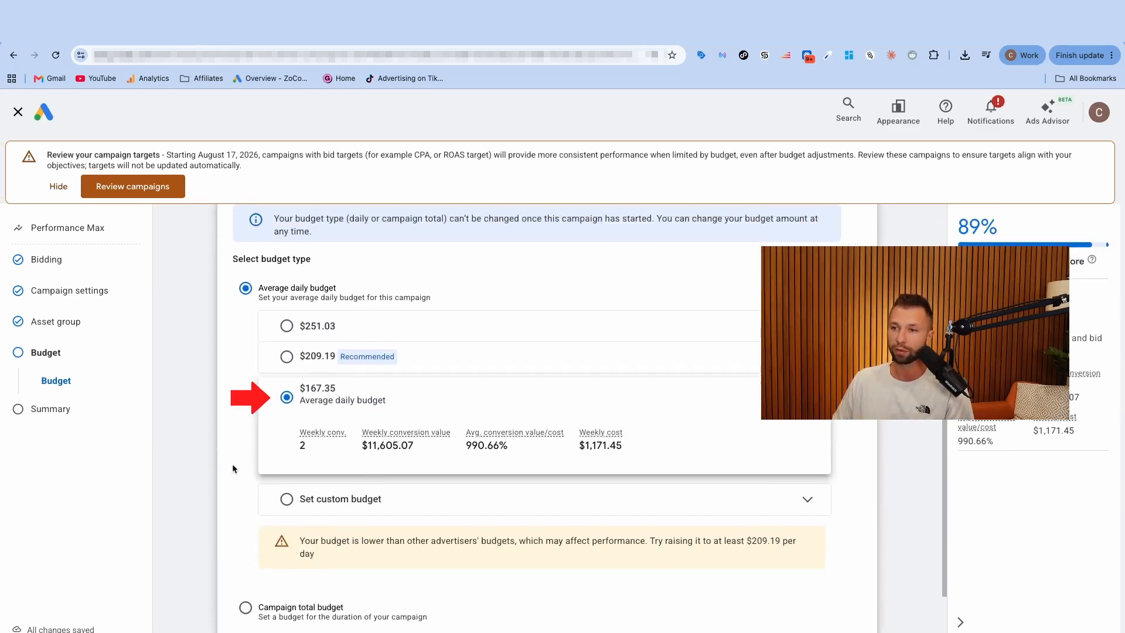
{"action": "scroll", "coordinate": [399, 540], "scroll_direction": "down", "scroll_amount": 2}
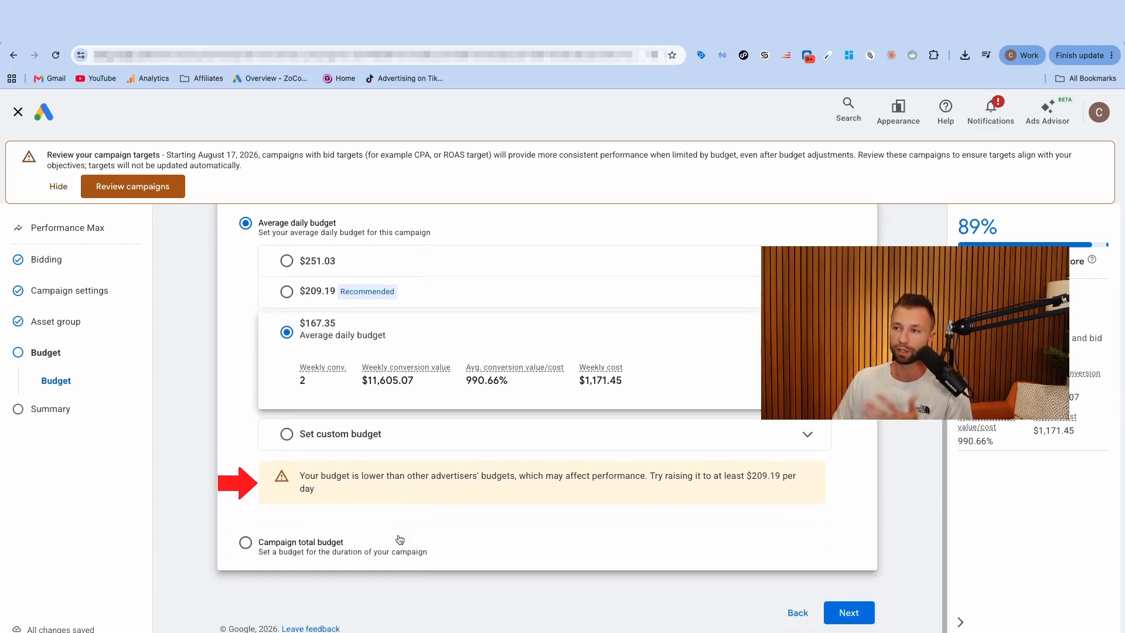
- Continue to the campaign summary, and publish the Pmax | US | All Products campaign
{"action": "left_click", "coordinate": [849, 609]}
{"action": "left_click_drag", "start_coordinate": [213, 385], "coordinate": [270, 386]}
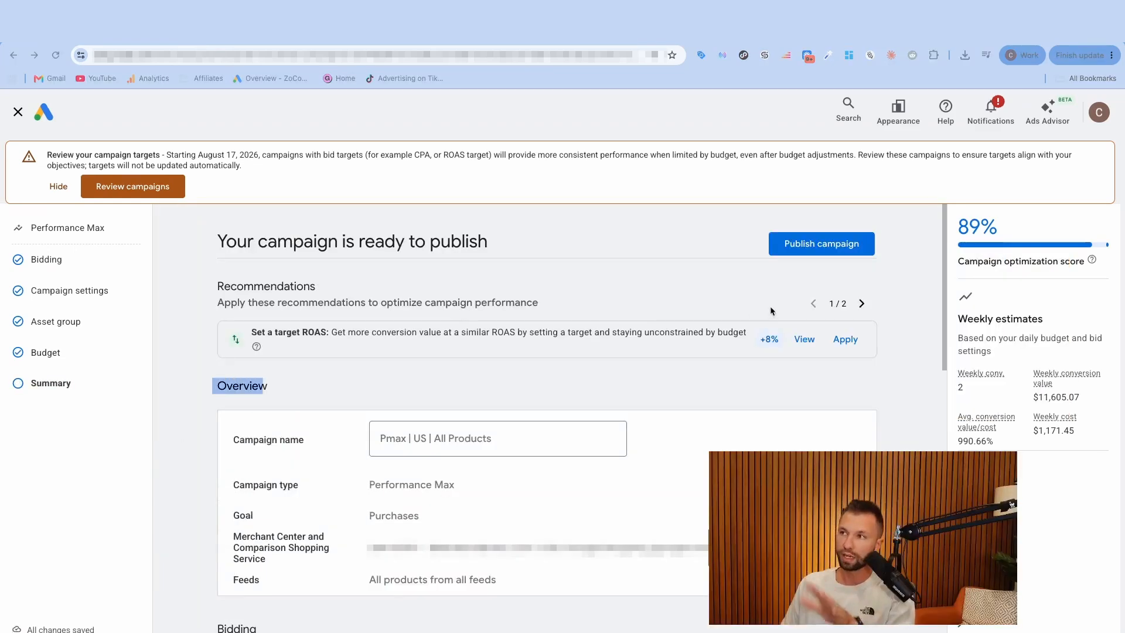
{"action": "left_click", "coordinate": [823, 244]}
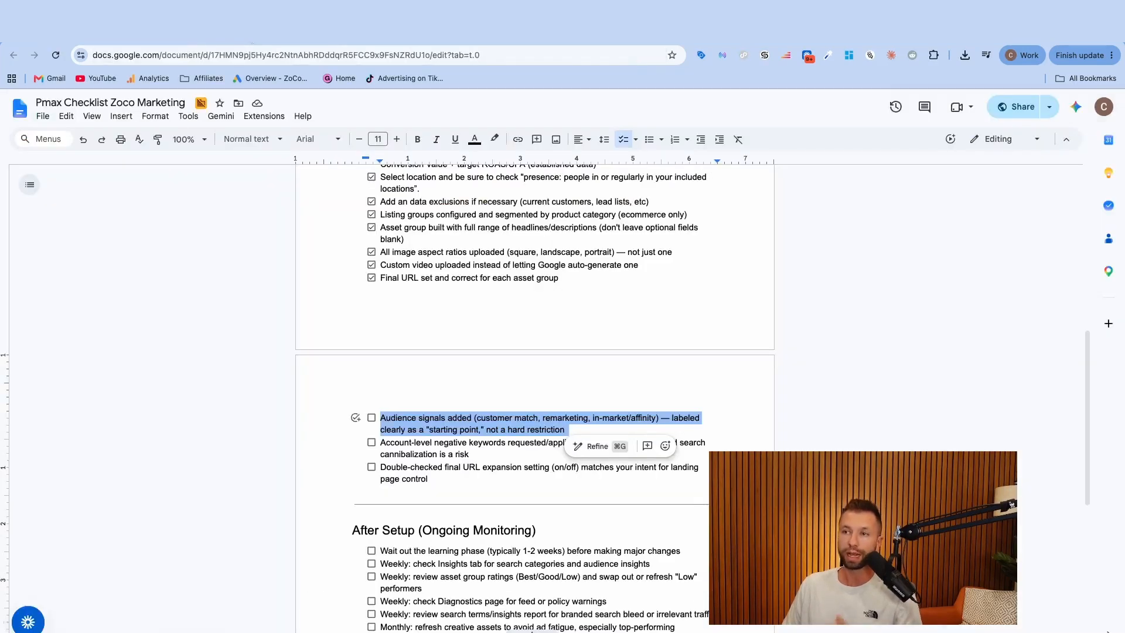
- In the Pmax Checklist document, tick off the audience signals, account-level negative keywords and final URL expansion items
{"action": "scroll", "coordinate": [422, 322], "scroll_direction": "down", "scroll_amount": 1}
{"action": "left_click", "coordinate": [372, 350]}
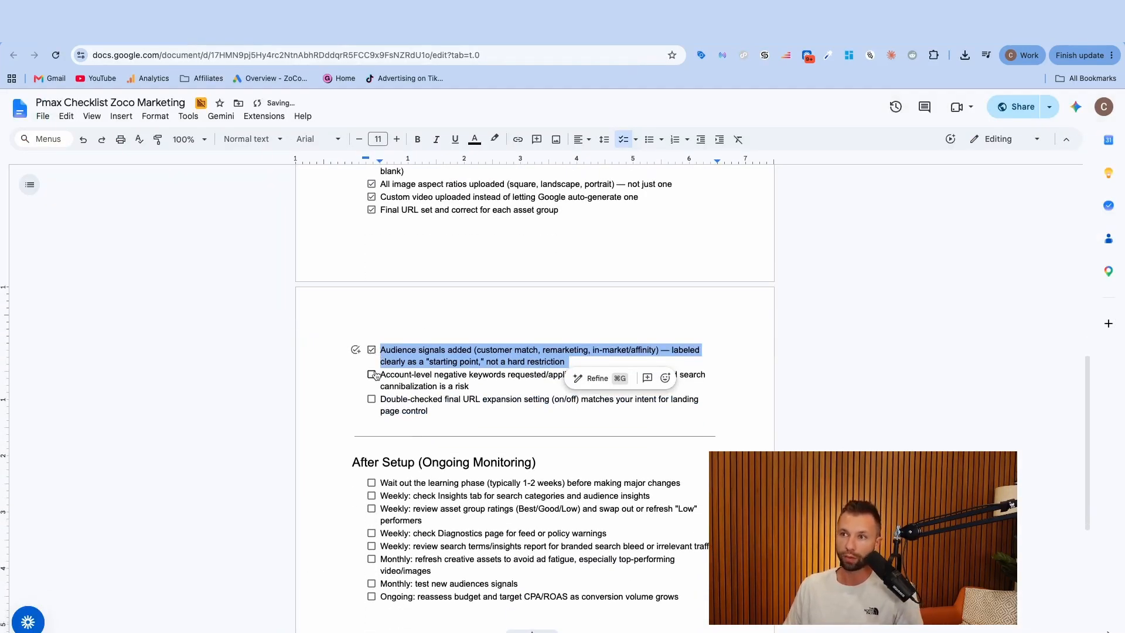
{"action": "left_click", "coordinate": [371, 374]}
{"action": "left_click", "coordinate": [371, 399]}
- Read the After Setup (Ongoing Monitoring) section of the checklist, and tick off waiting out the learning phase
{"action": "scroll", "coordinate": [410, 399], "scroll_direction": "down", "scroll_amount": 4}
{"action": "scroll", "coordinate": [440, 398], "scroll_direction": "down", "scroll_amount": 2}
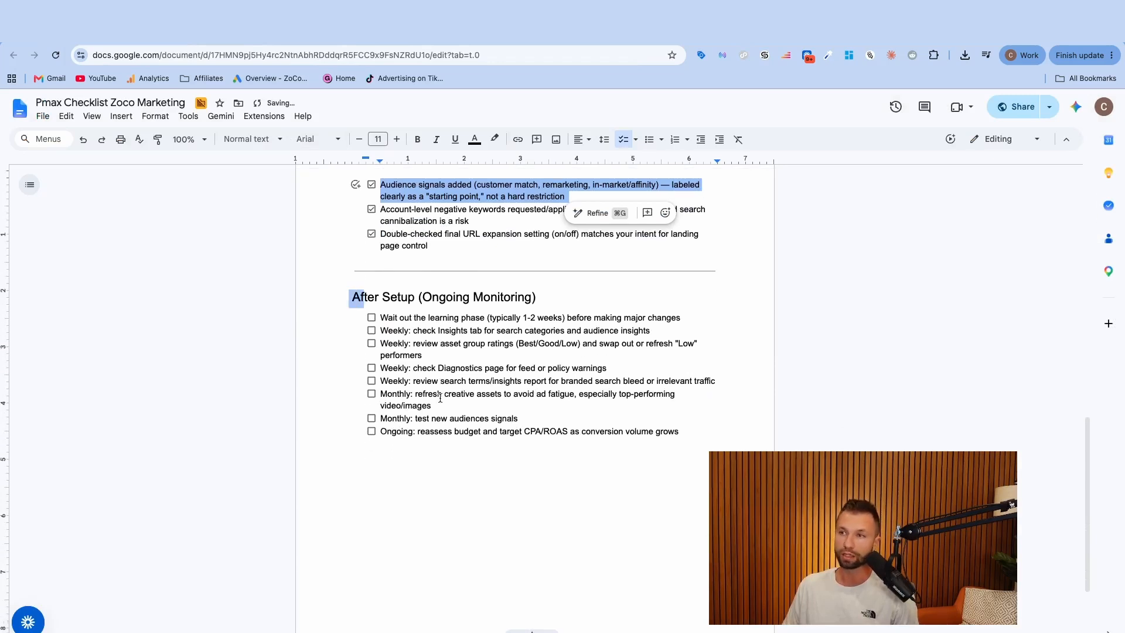
{"action": "left_click_drag", "start_coordinate": [351, 300], "coordinate": [541, 301]}
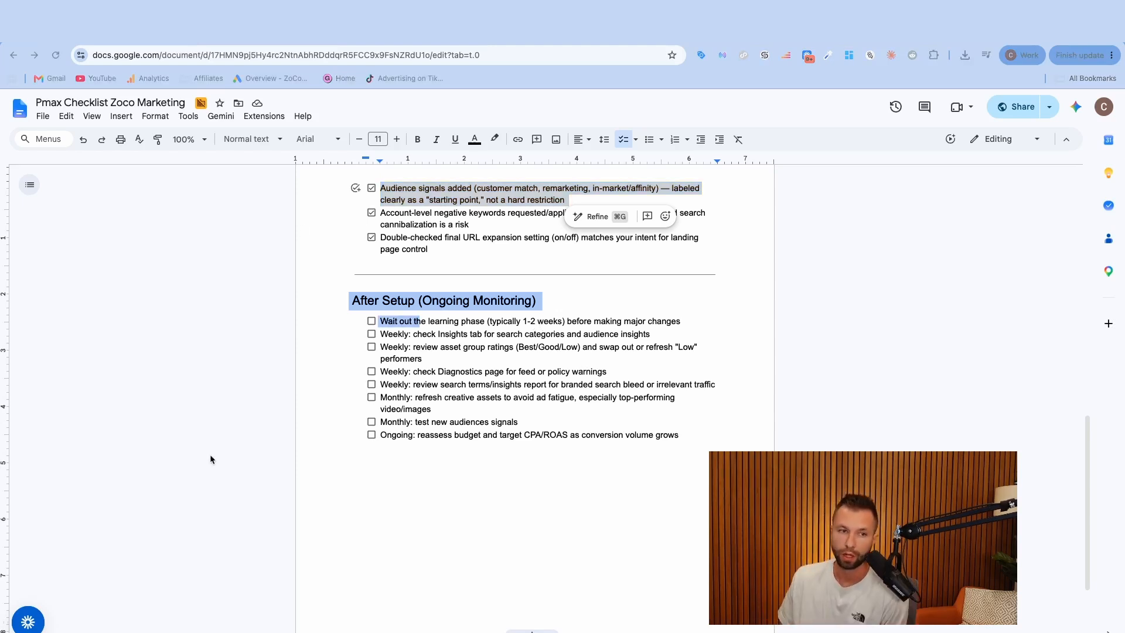
{"action": "left_click", "coordinate": [426, 337]}
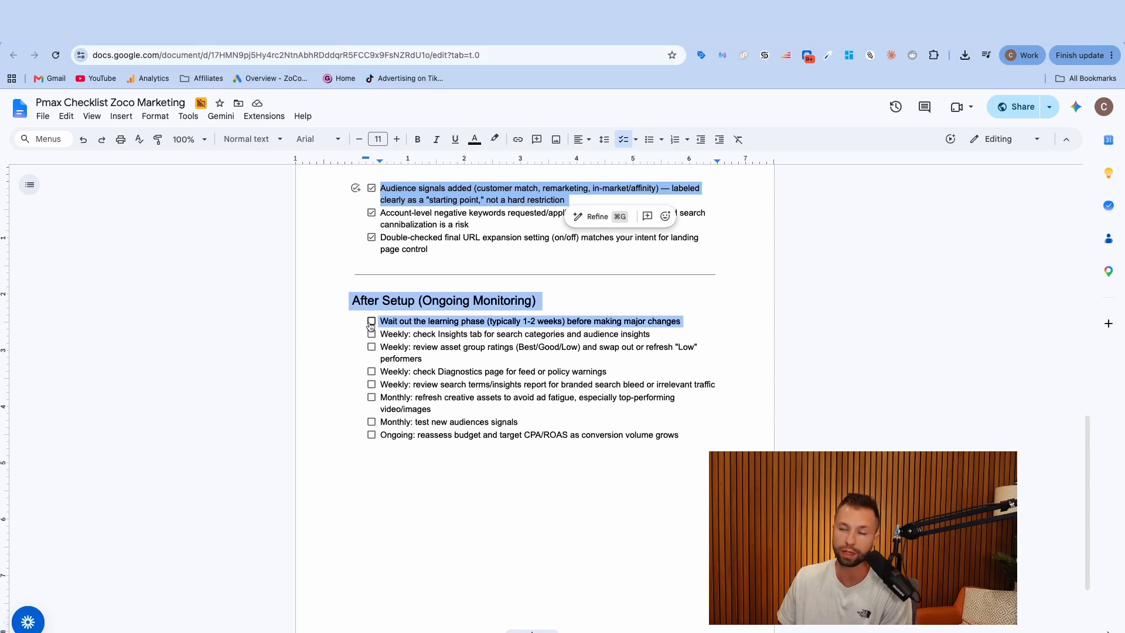
{"action": "left_click_drag", "start_coordinate": [491, 321], "coordinate": [545, 321]}
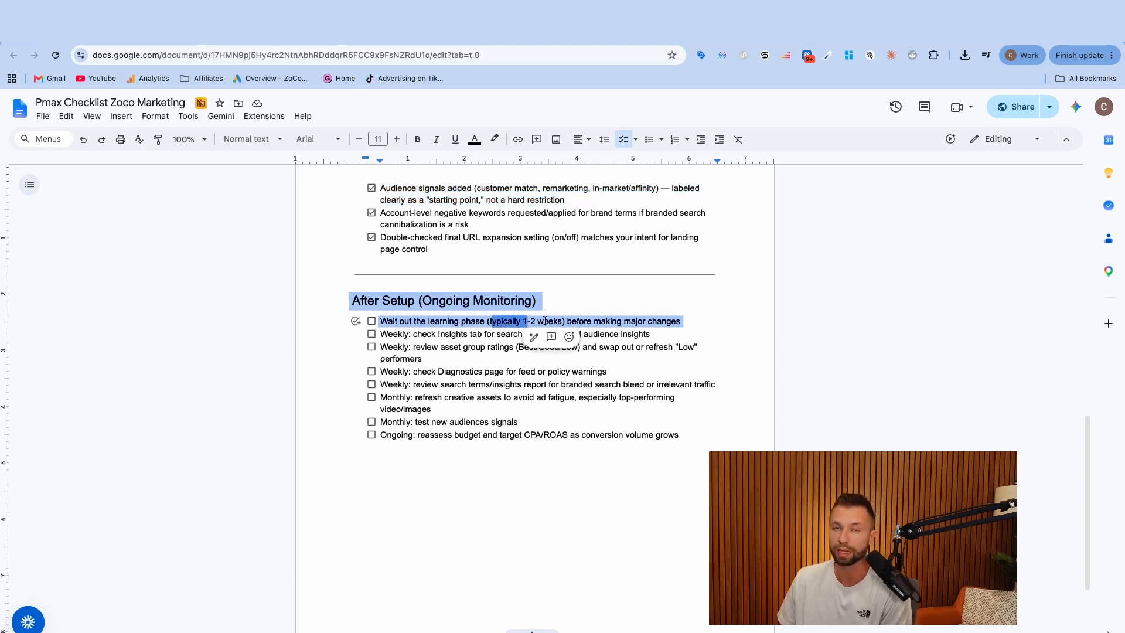
{"action": "left_click", "coordinate": [371, 321]}
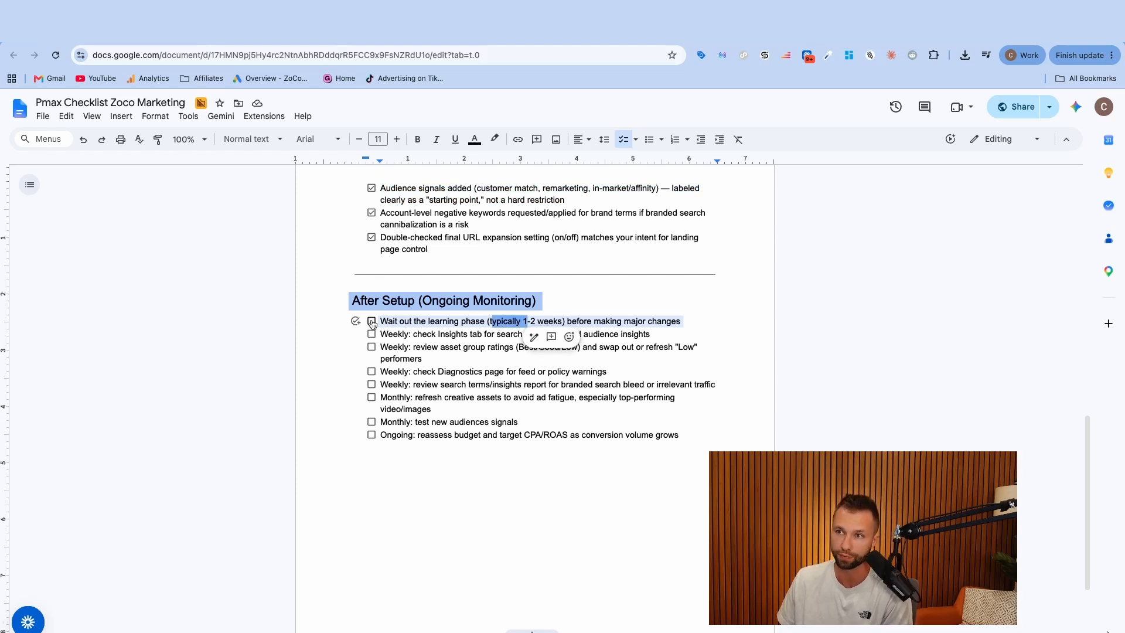
- Read the weekly Insights tab item in the checklist, and view the existing Performance Max campaign's row in Google Ads
{"action": "left_click", "coordinate": [434, 347]}
{"action": "left_click_drag", "start_coordinate": [448, 334], "coordinate": [627, 334]}
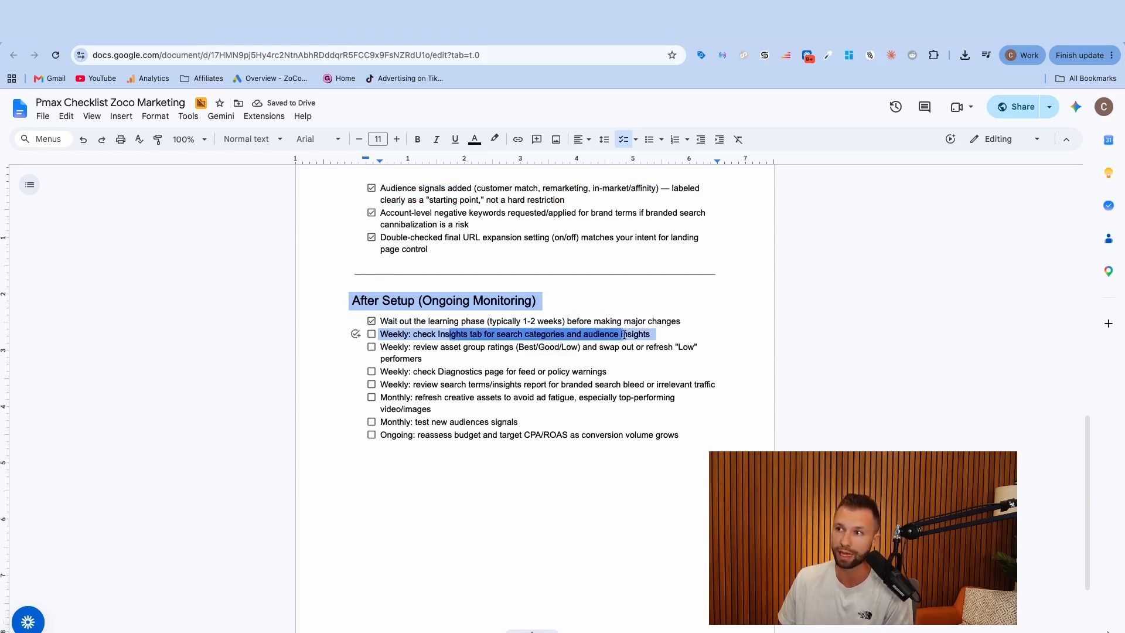
{"action": "scroll", "coordinate": [627, 334], "scroll_direction": "down", "scroll_amount": 1}
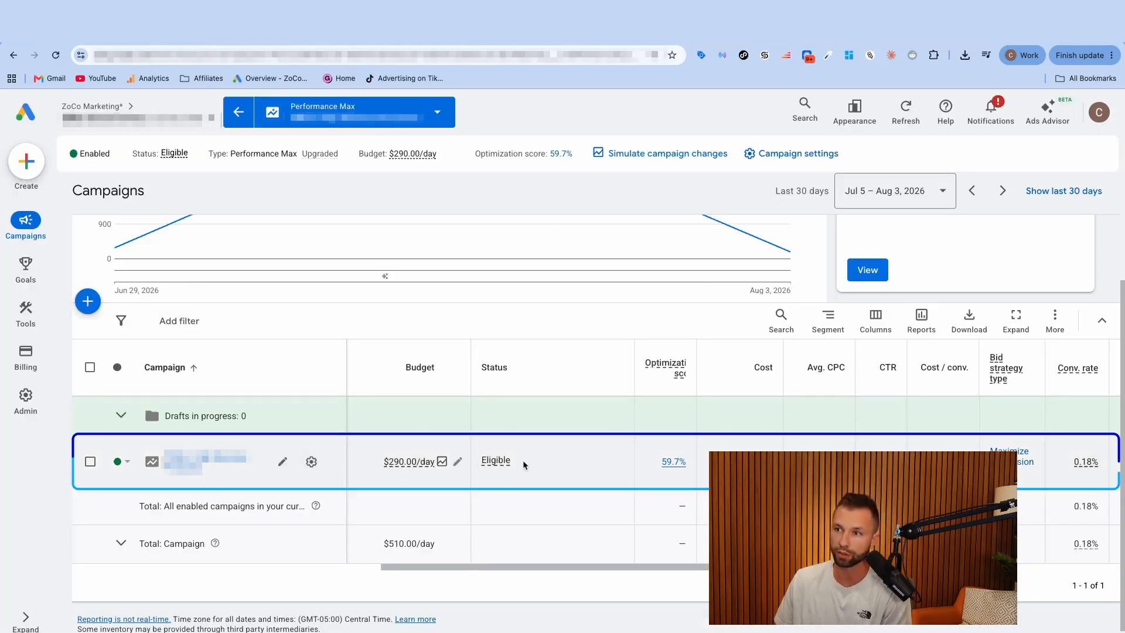
- View the existing Performance Max campaign's cost and conversion columns, and open its Insights page
{"action": "scroll", "coordinate": [585, 466], "scroll_direction": "right", "scroll_amount": 5}
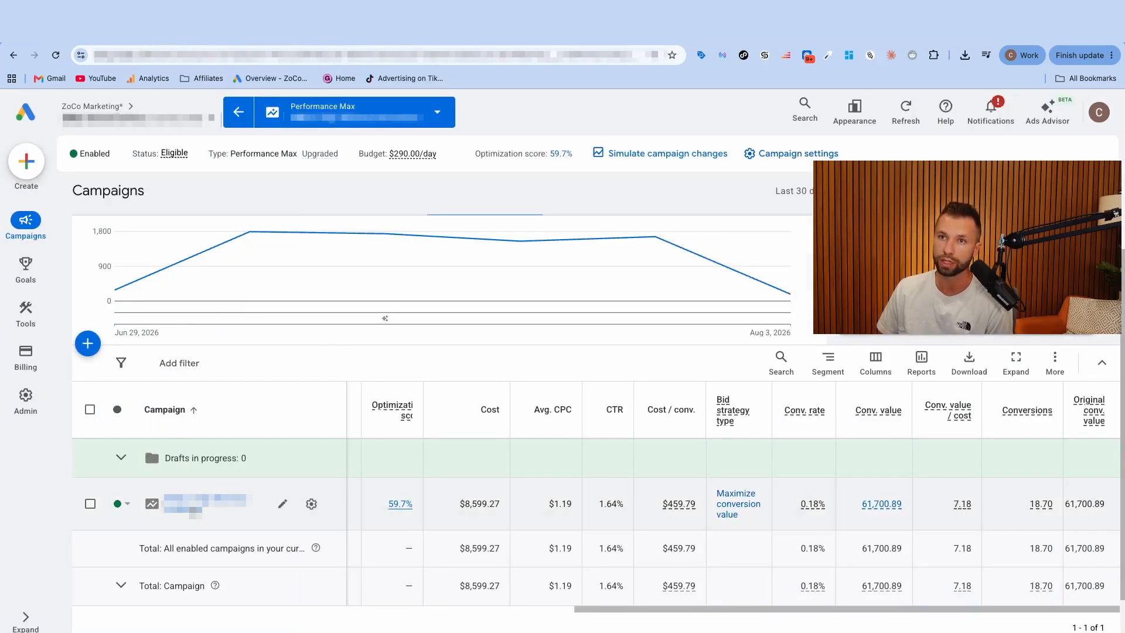
{"action": "mouse_move", "coordinate": [31, 227]}
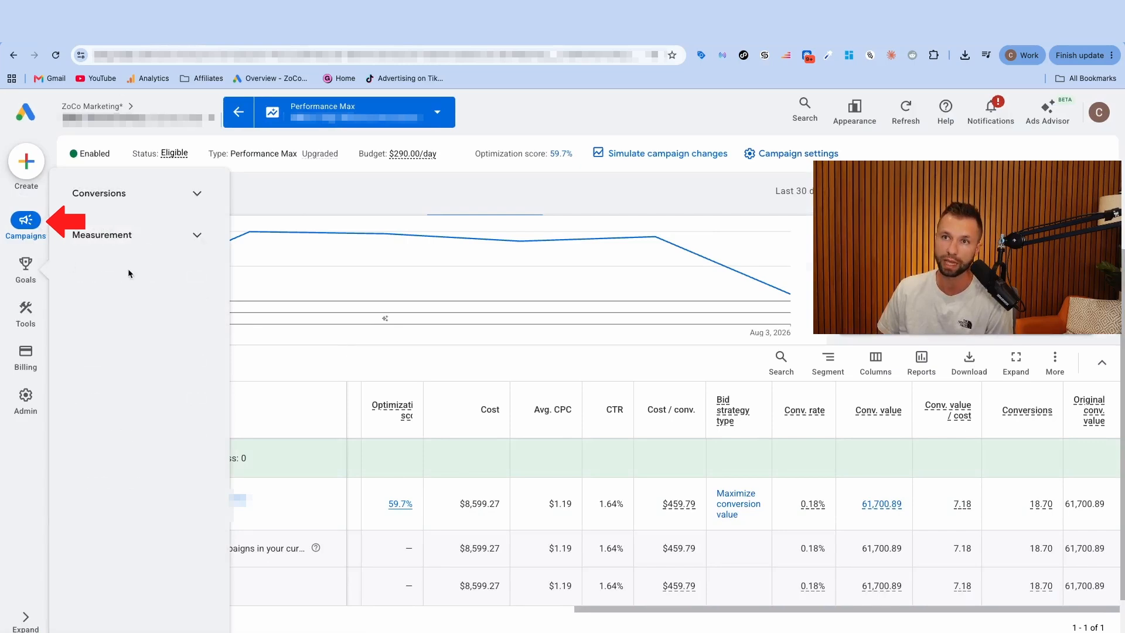
{"action": "left_click", "coordinate": [117, 276]}
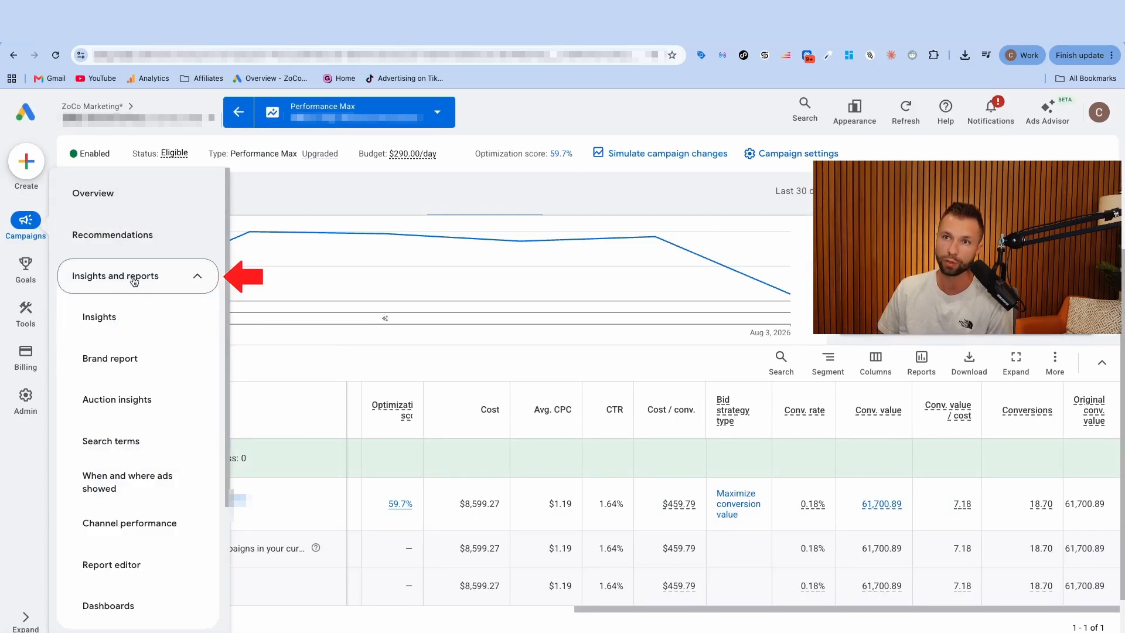
{"action": "left_click", "coordinate": [114, 319]}
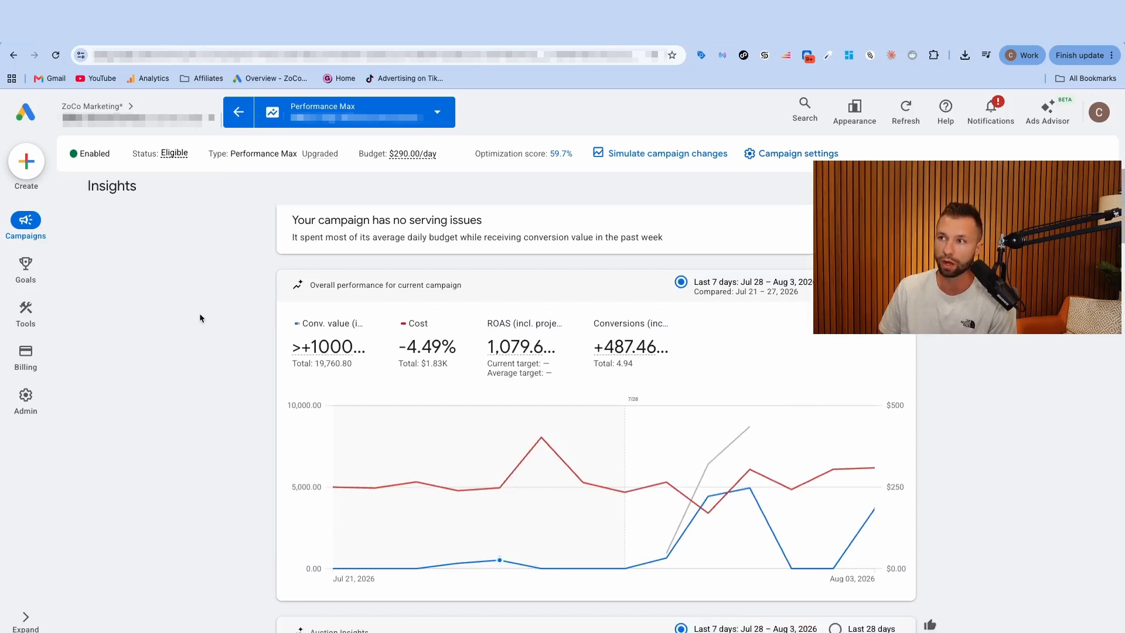
- Examine the auction insights, the search terms categories and the audience segments on the campaign's Insights page
{"action": "scroll", "coordinate": [199, 313], "scroll_direction": "down", "scroll_amount": 5}
{"action": "scroll", "coordinate": [199, 313], "scroll_direction": "down", "scroll_amount": 4}
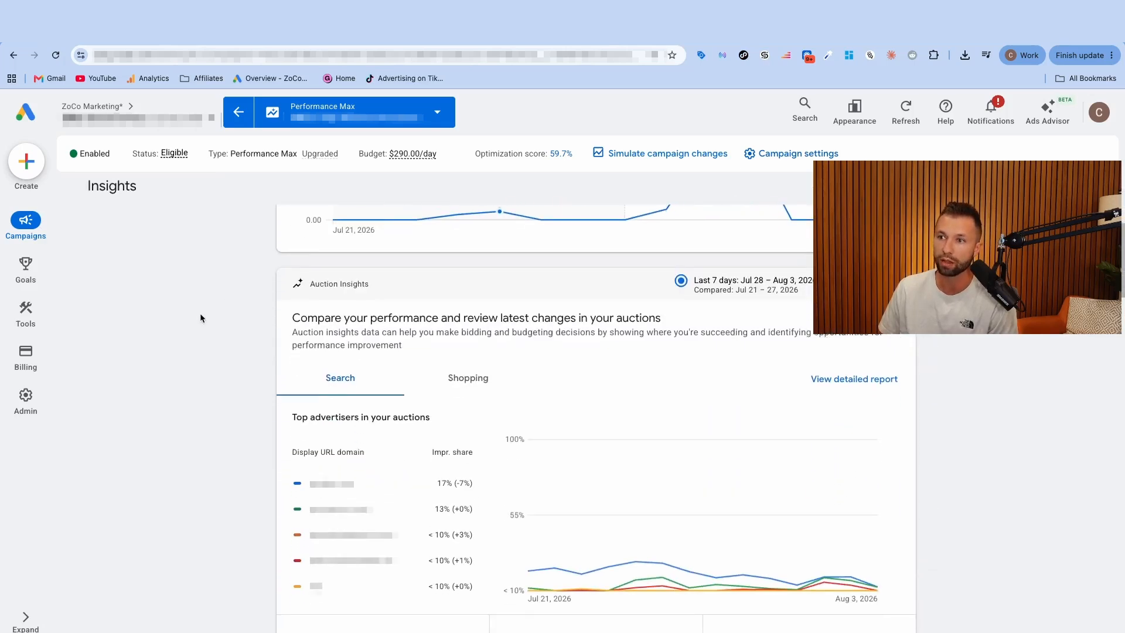
{"action": "scroll", "coordinate": [199, 314], "scroll_direction": "down", "scroll_amount": 6}
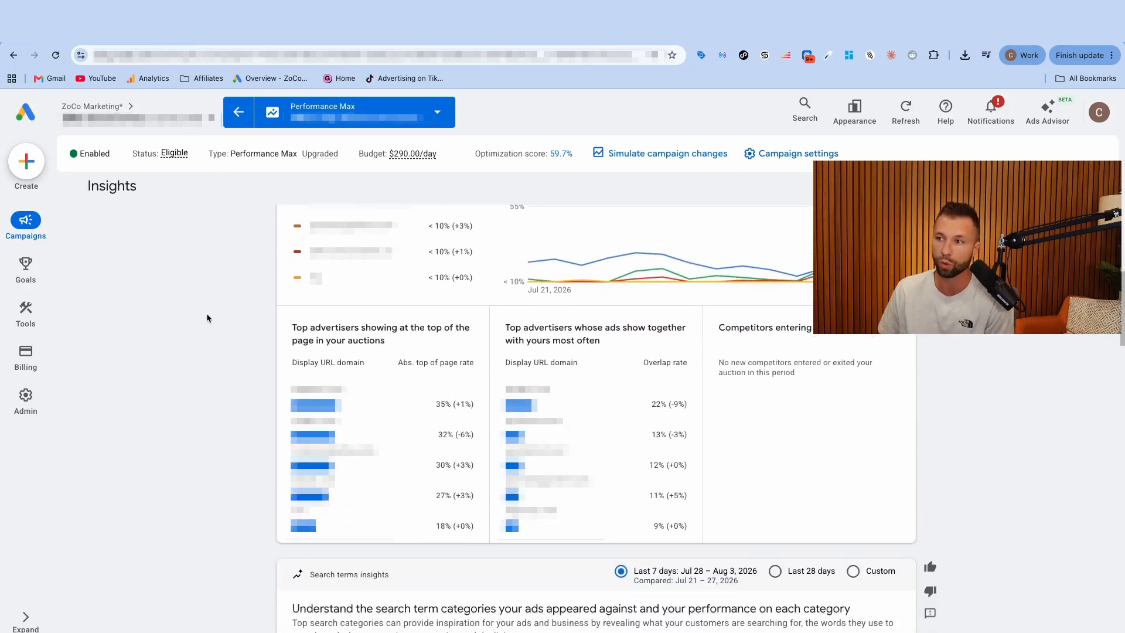
{"action": "scroll", "coordinate": [199, 315], "scroll_direction": "down", "scroll_amount": 5}
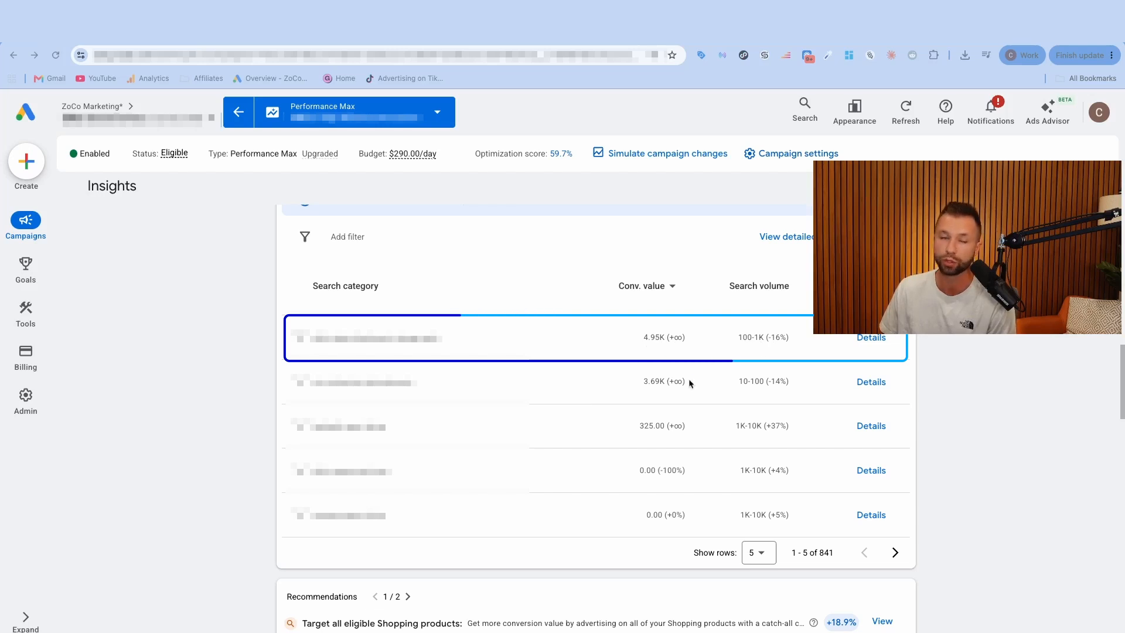
{"action": "scroll", "coordinate": [787, 448], "scroll_direction": "down", "scroll_amount": 1}
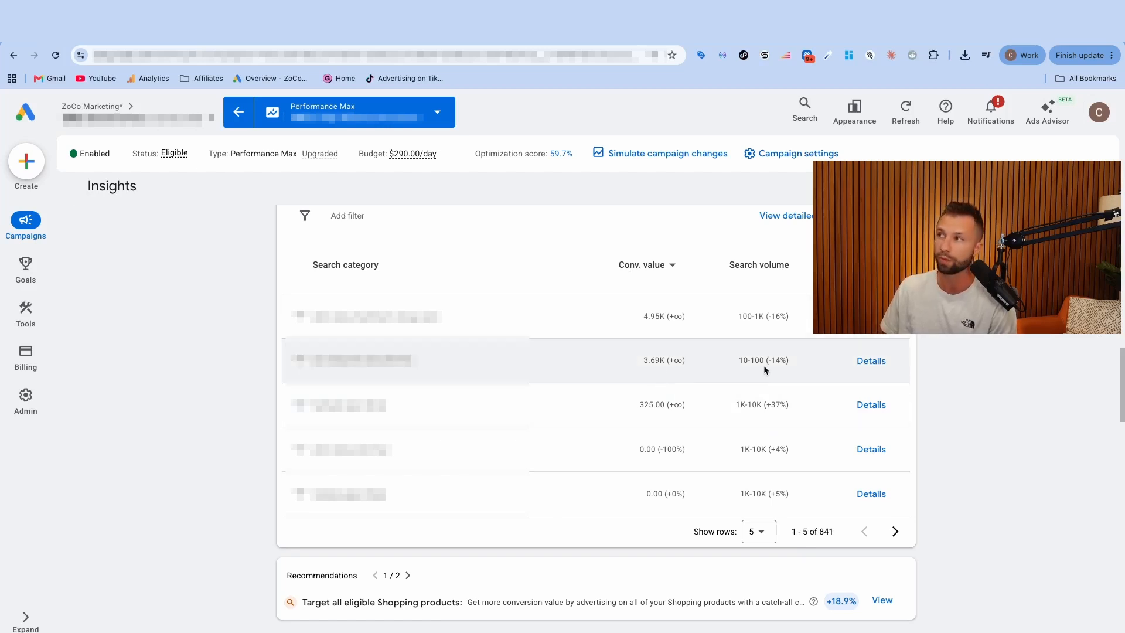
{"action": "scroll", "coordinate": [908, 373], "scroll_direction": "down", "scroll_amount": 7}
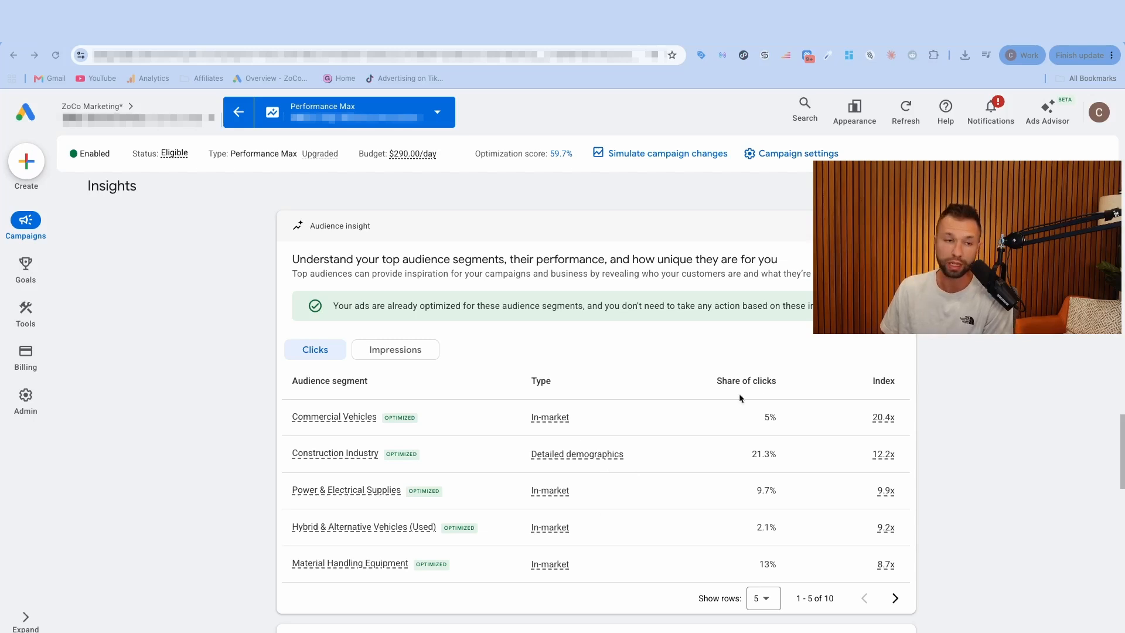
{"action": "scroll", "coordinate": [683, 459], "scroll_direction": "down", "scroll_amount": 1}
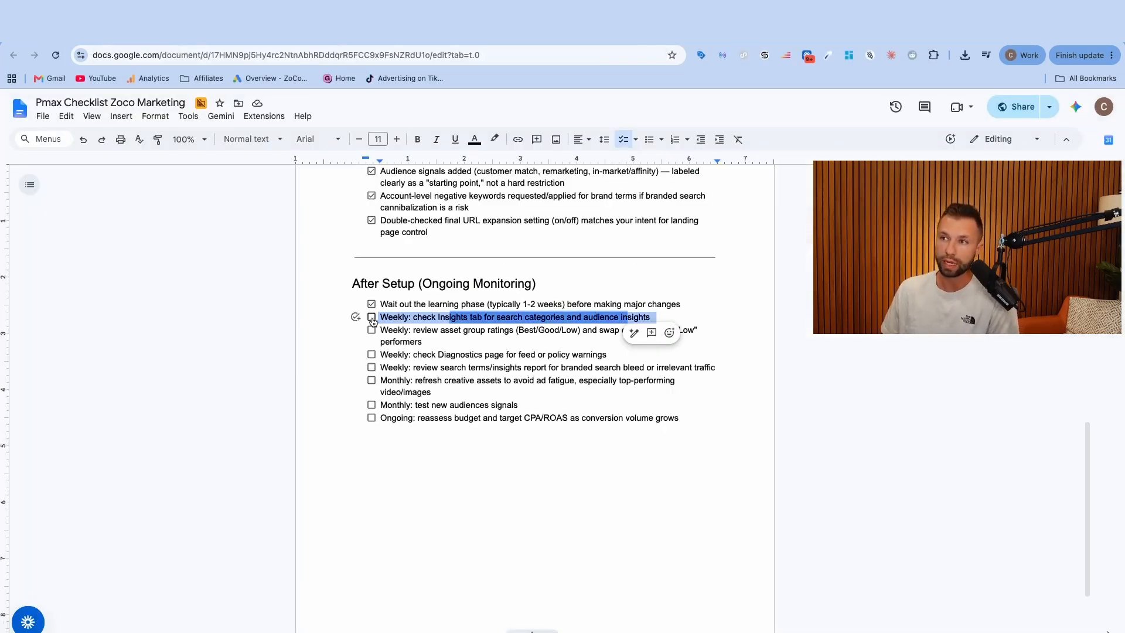
- In the Pmax Checklist document, tick off the weekly Insights tab check and the weekly asset group ratings review
{"action": "scroll", "coordinate": [431, 332], "scroll_direction": "down", "scroll_amount": 1}
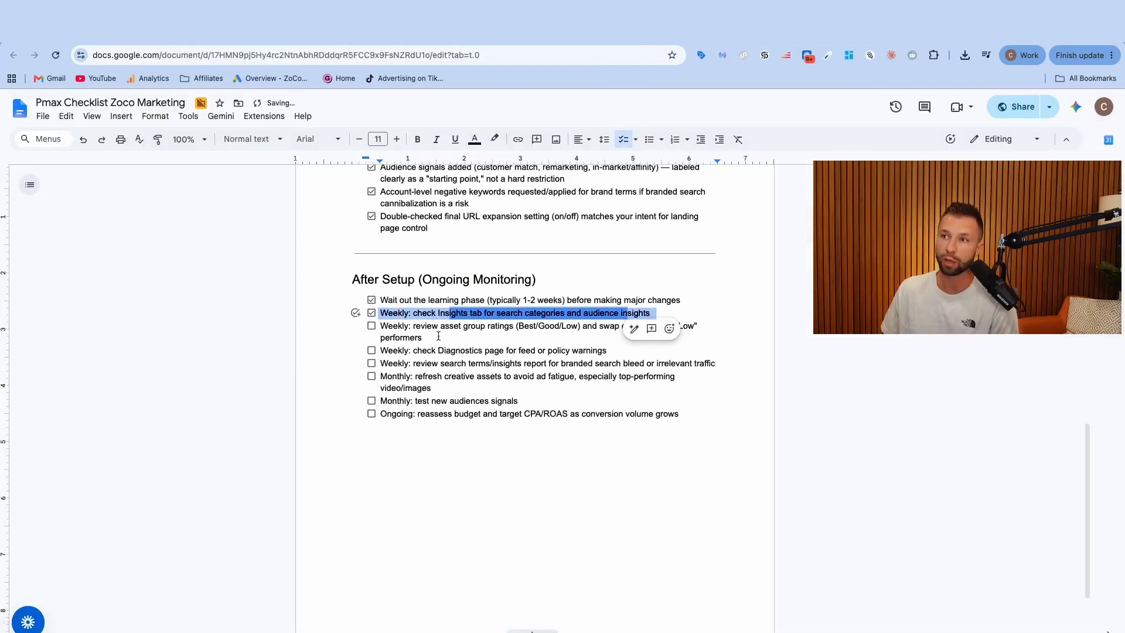
{"action": "left_click", "coordinate": [355, 327]}
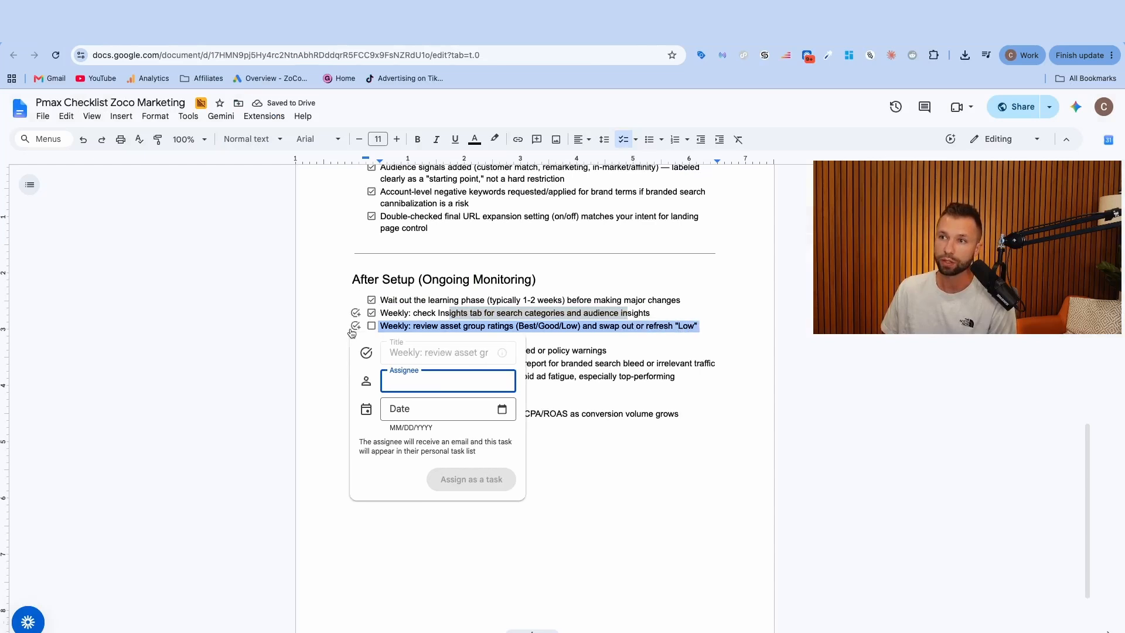
{"action": "left_click", "coordinate": [372, 326]}
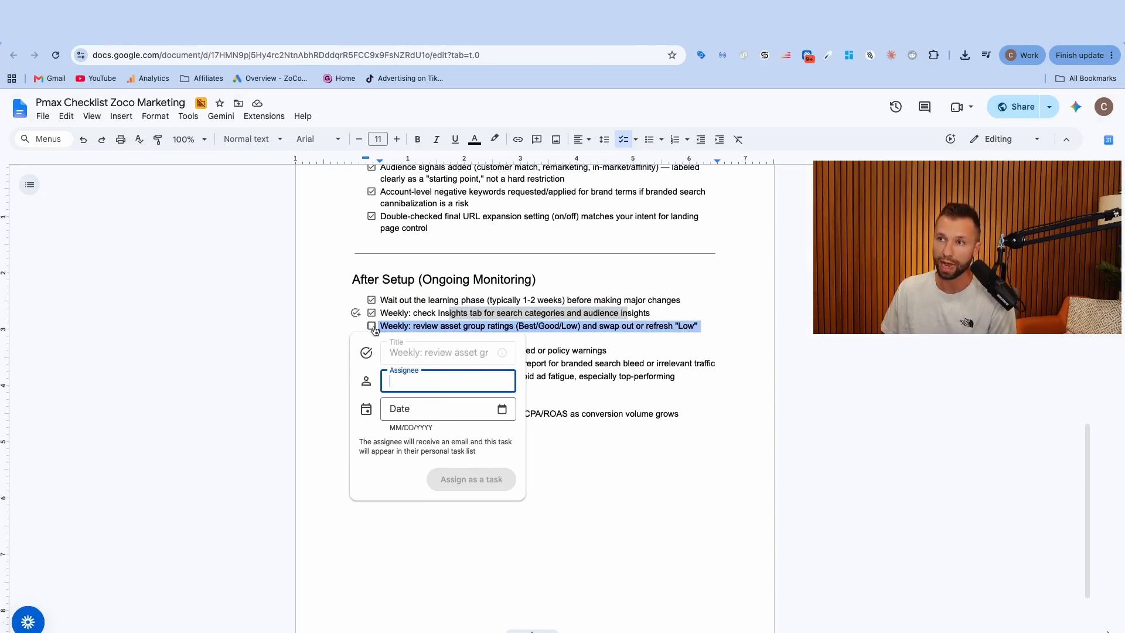
{"action": "left_click", "coordinate": [508, 335]}
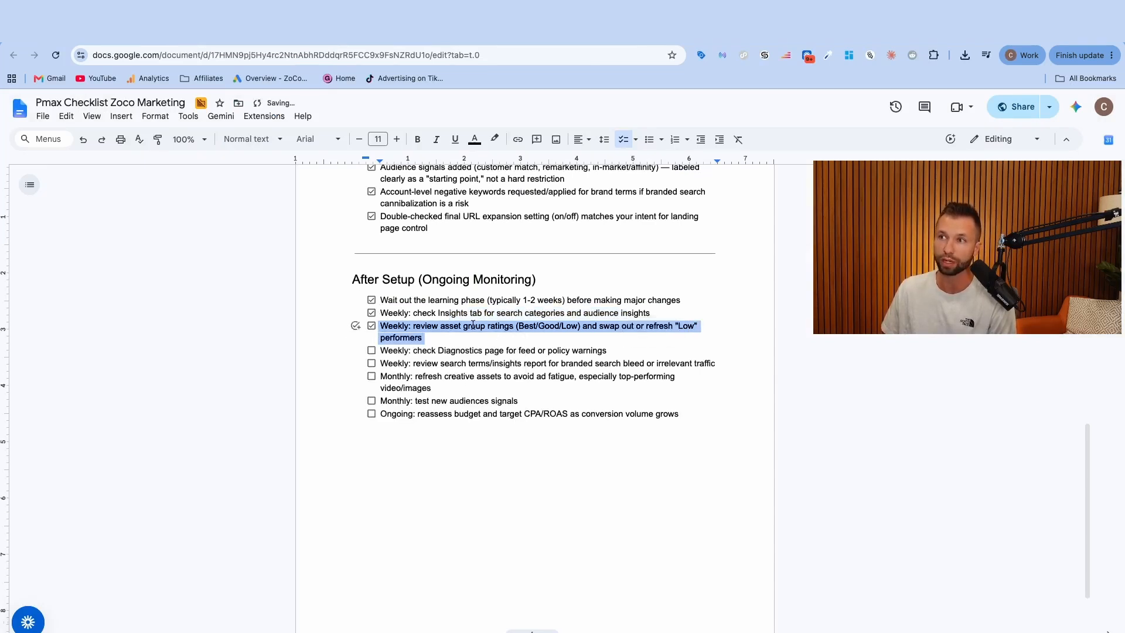
{"action": "left_click_drag", "start_coordinate": [470, 326], "coordinate": [643, 327]}
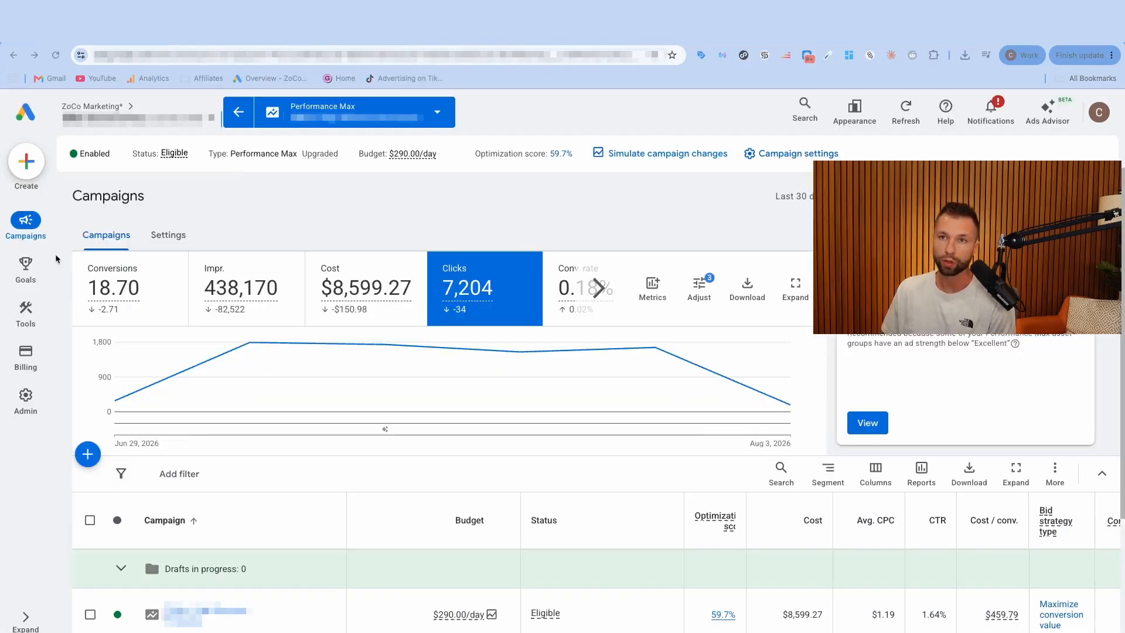
- In Google Ads, open the campaign's asset groups in summary view, and show the details of the asset group named Ad group
{"action": "left_click", "coordinate": [29, 225]}
{"action": "left_click", "coordinate": [182, 327]}
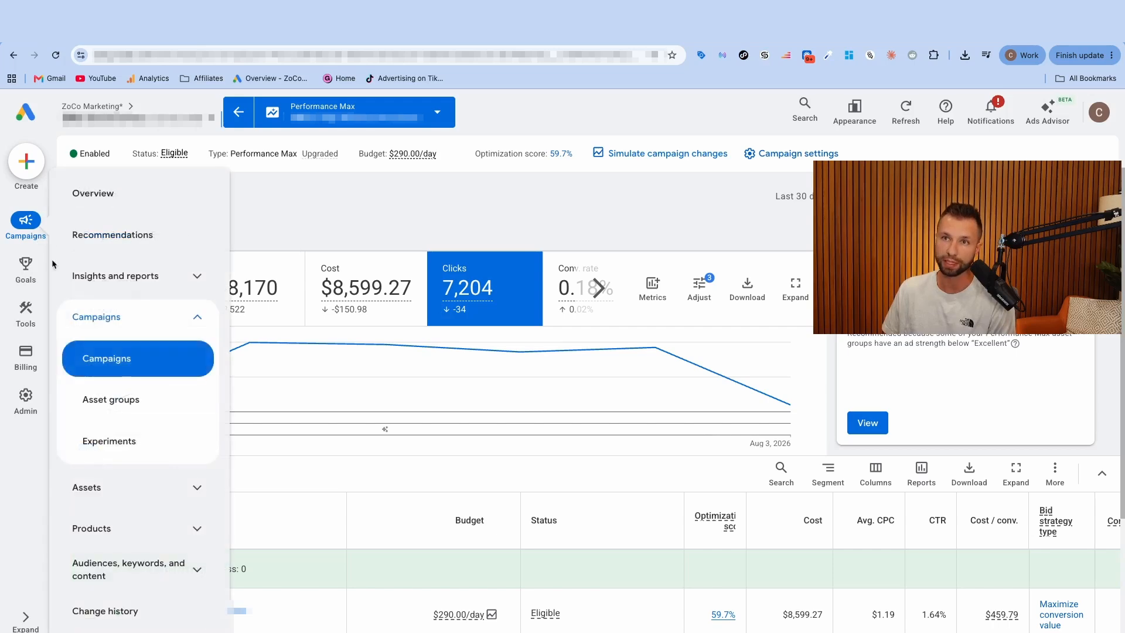
{"action": "left_click", "coordinate": [93, 329]}
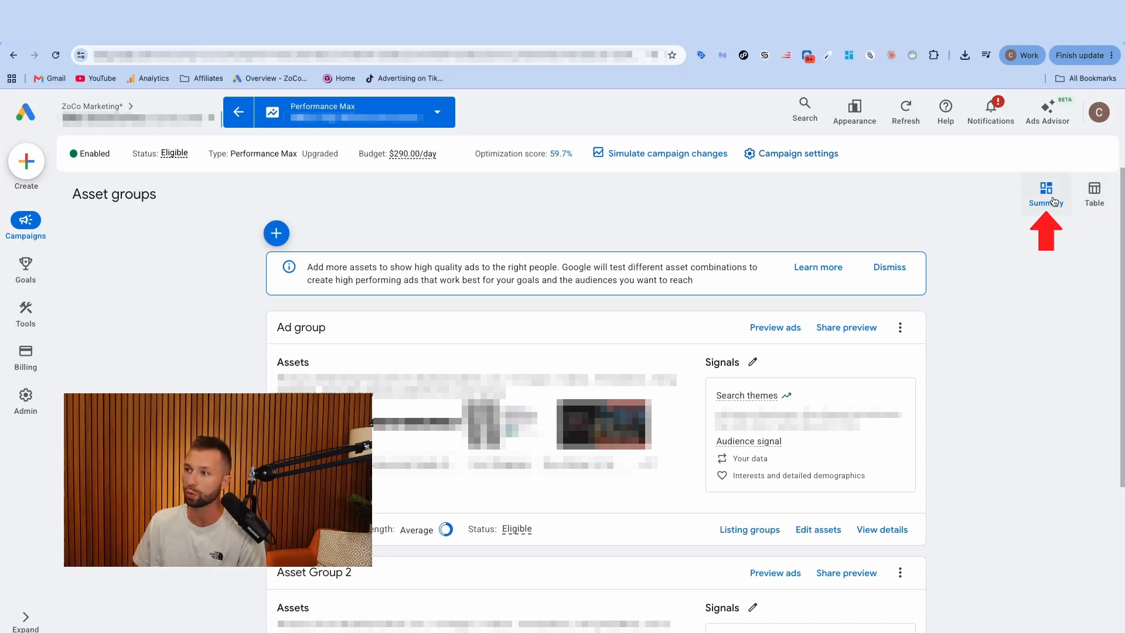
{"action": "left_click", "coordinate": [885, 531]}
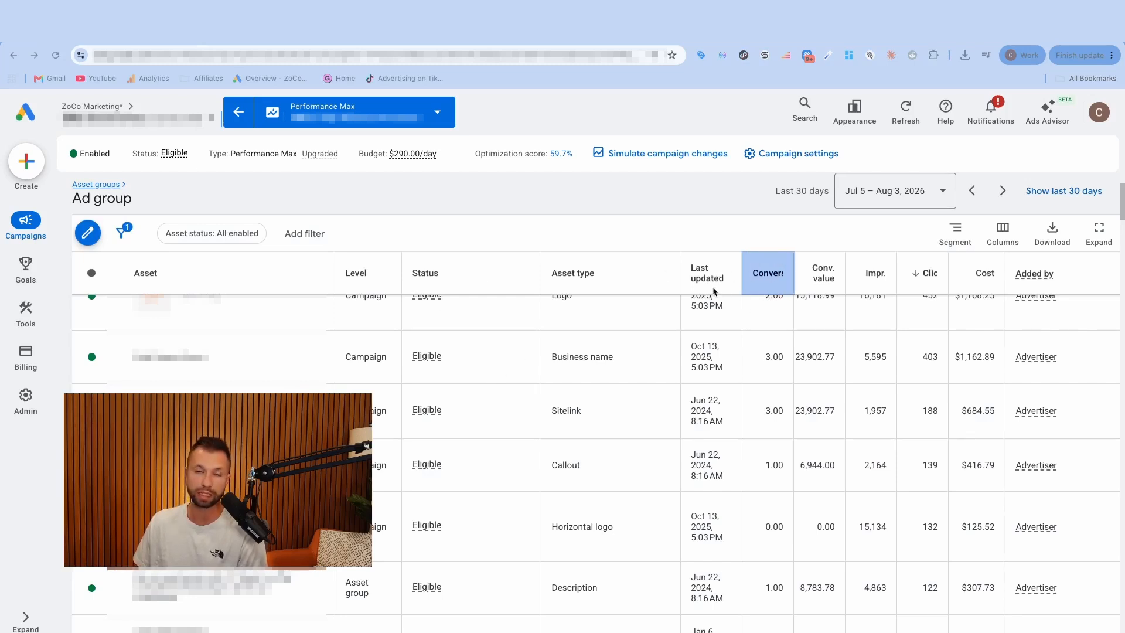
- Review the conversions, clicks and cost of each asset in the Ad group asset group, and open its assets for editing
{"action": "scroll", "coordinate": [794, 347], "scroll_direction": "down", "scroll_amount": 10}
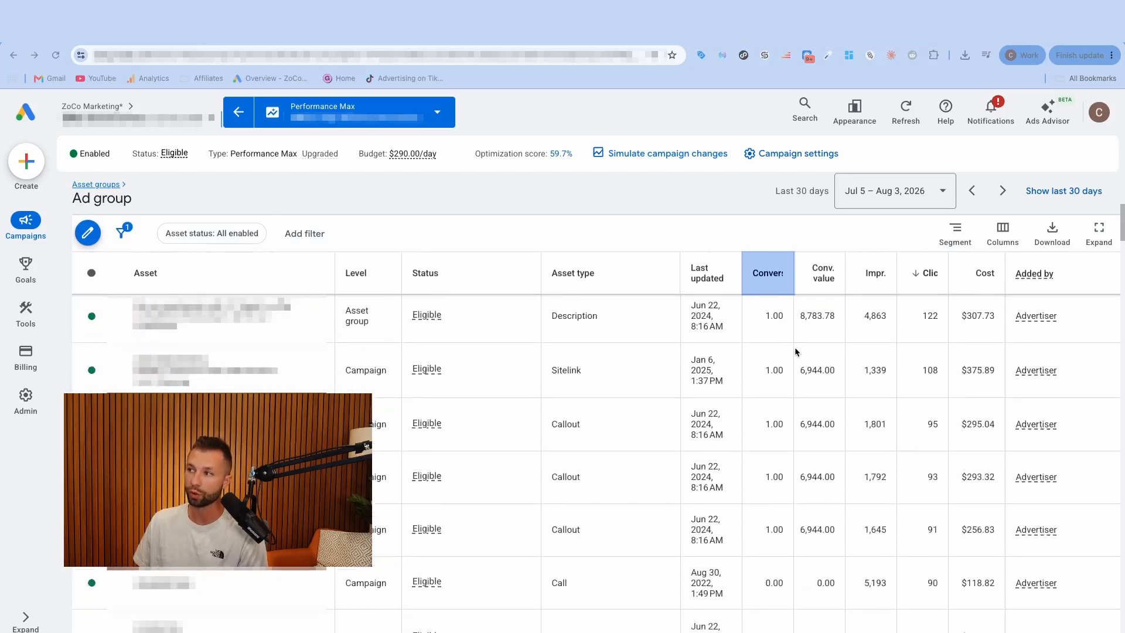
{"action": "scroll", "coordinate": [794, 347], "scroll_direction": "down", "scroll_amount": 10}
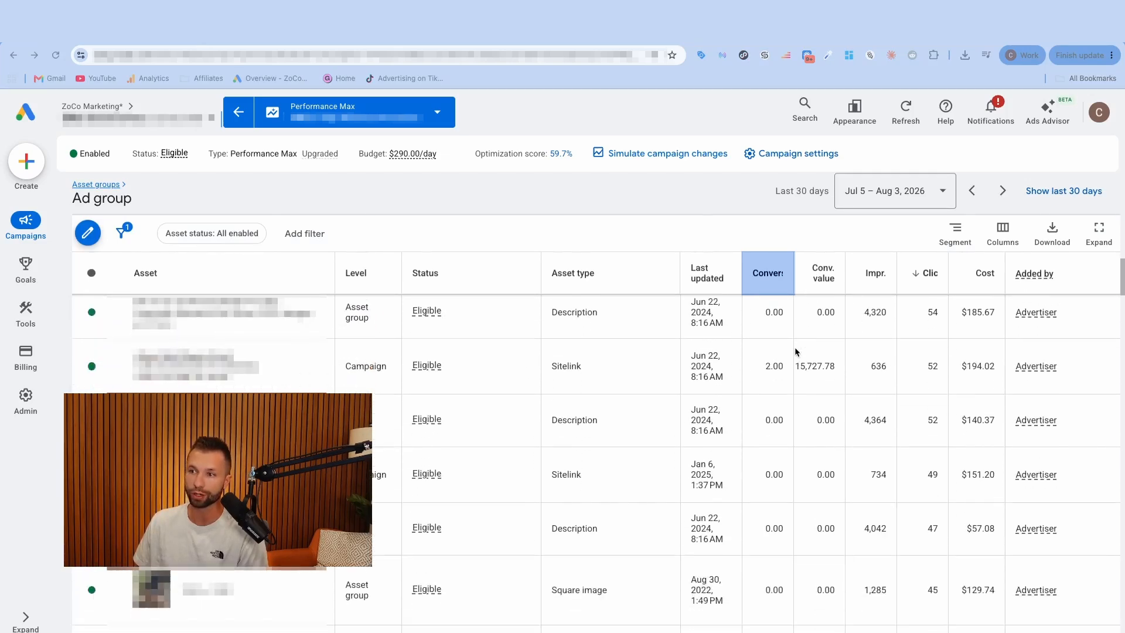
{"action": "scroll", "coordinate": [755, 365], "scroll_direction": "down", "scroll_amount": 10}
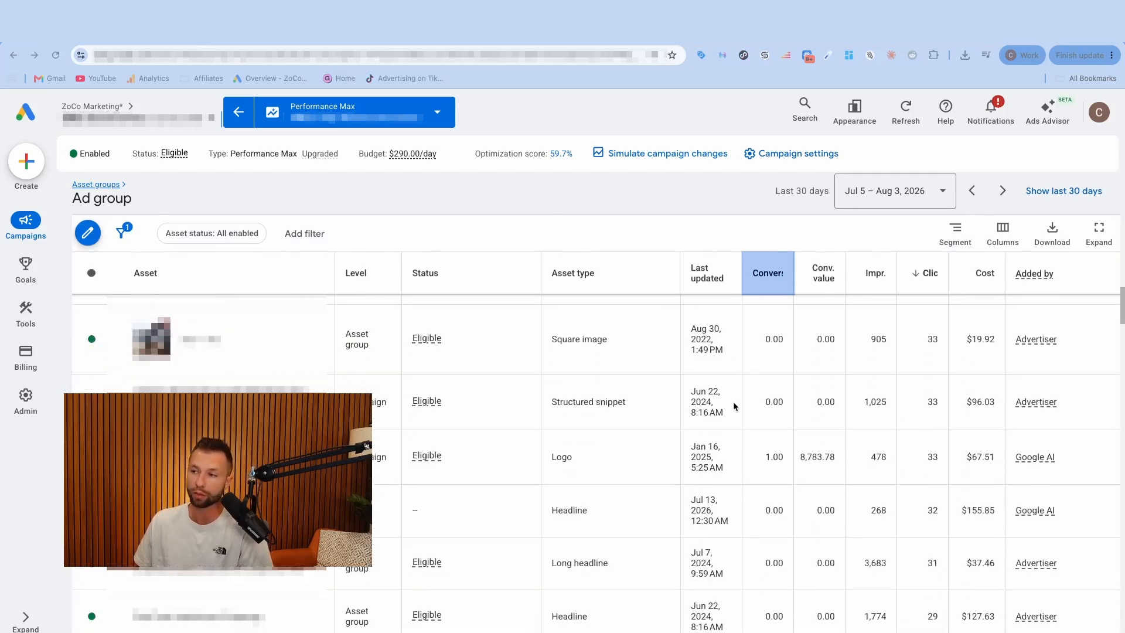
{"action": "scroll", "coordinate": [738, 408], "scroll_direction": "down", "scroll_amount": 3}
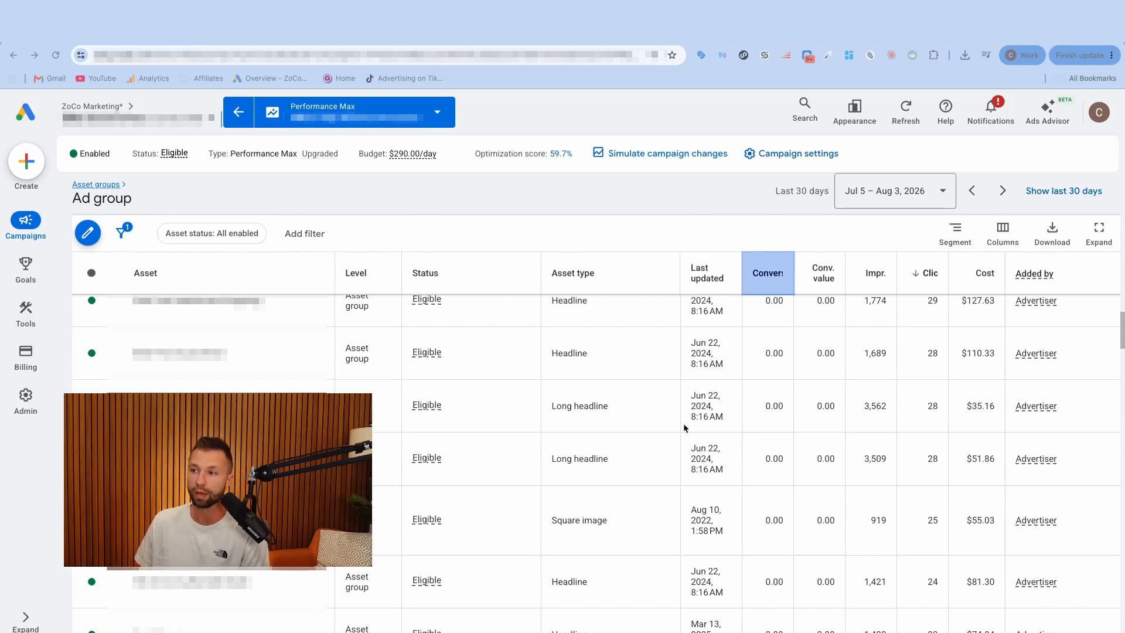
{"action": "scroll", "coordinate": [699, 479], "scroll_direction": "down", "scroll_amount": 4}
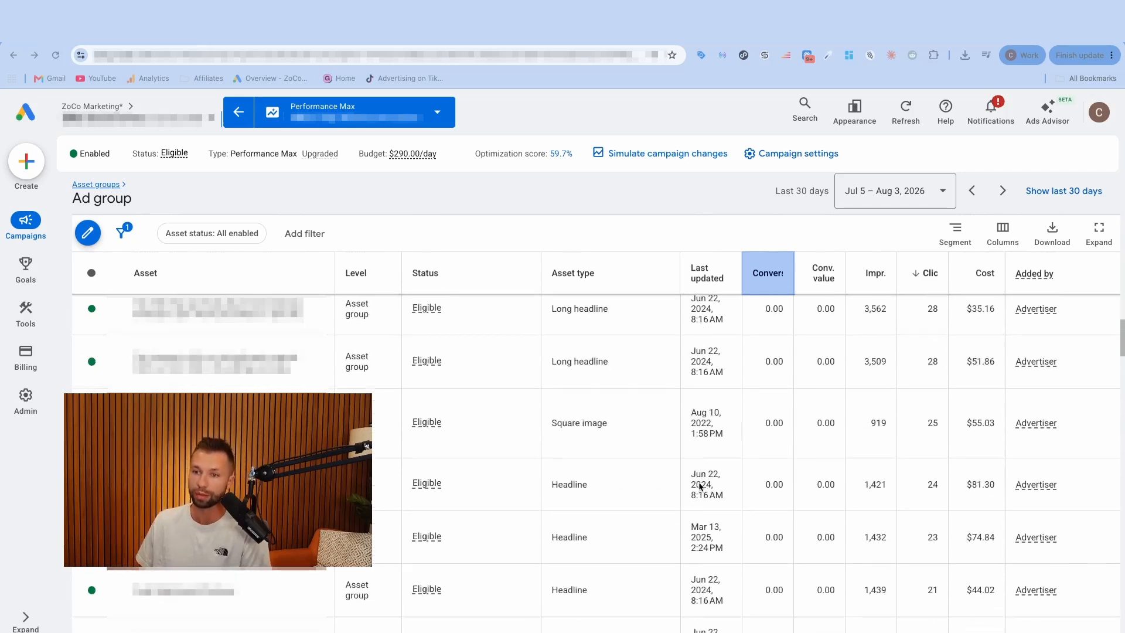
{"action": "scroll", "coordinate": [648, 469], "scroll_direction": "up", "scroll_amount": 15}
{"action": "scroll", "coordinate": [638, 467], "scroll_direction": "up", "scroll_amount": 5}
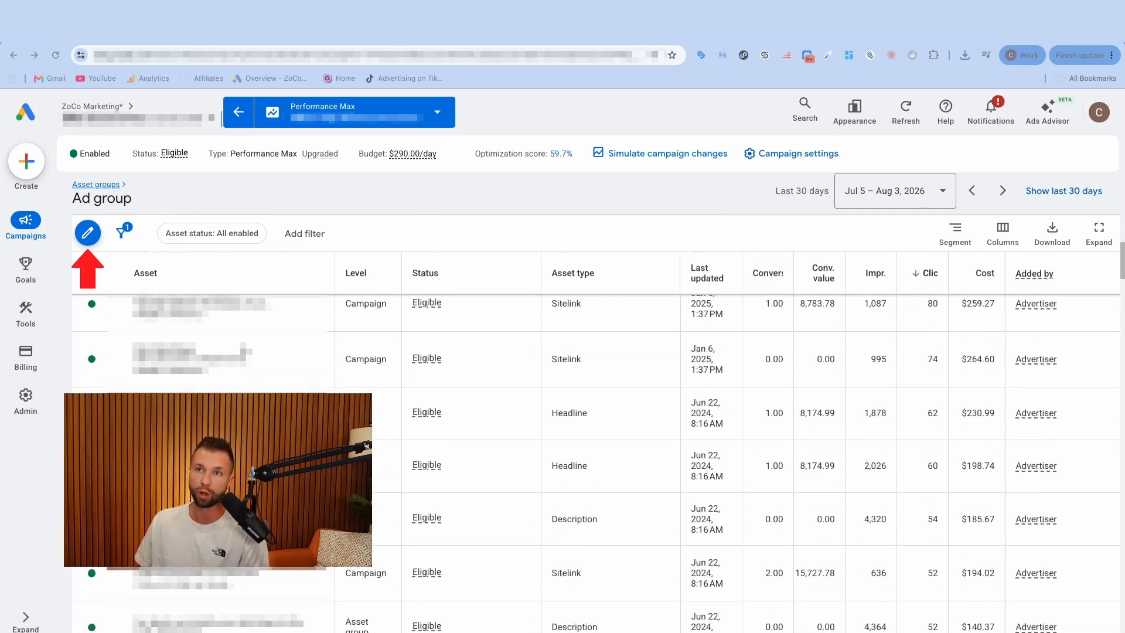
{"action": "left_click", "coordinate": [87, 234]}
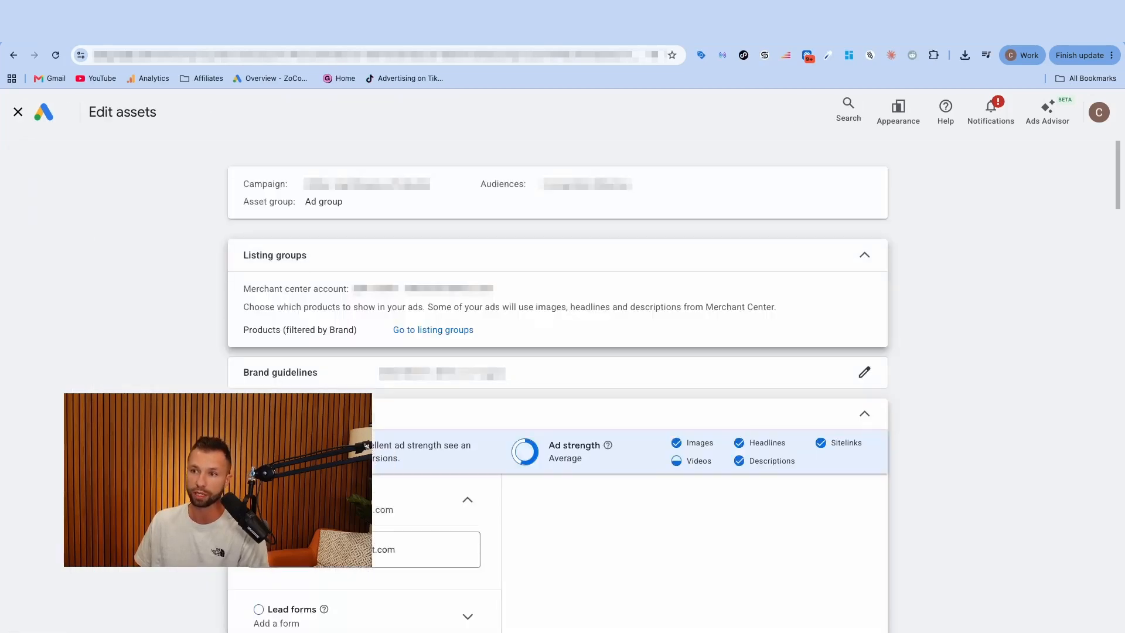
{"action": "scroll", "coordinate": [558, 386], "scroll_direction": "down", "scroll_amount": 11}
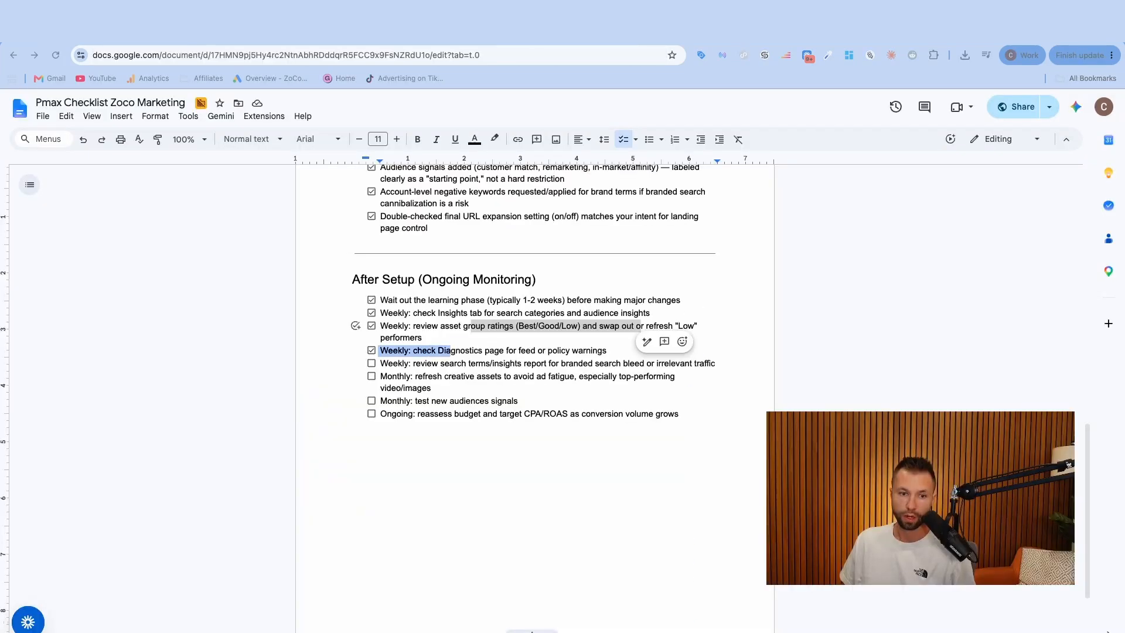
- Read the weekly Diagnostics page item in the Pmax Checklist document, and switch to the campaign's Diagnostics page in Google Ads
{"action": "triple_click", "coordinate": [439, 354]}
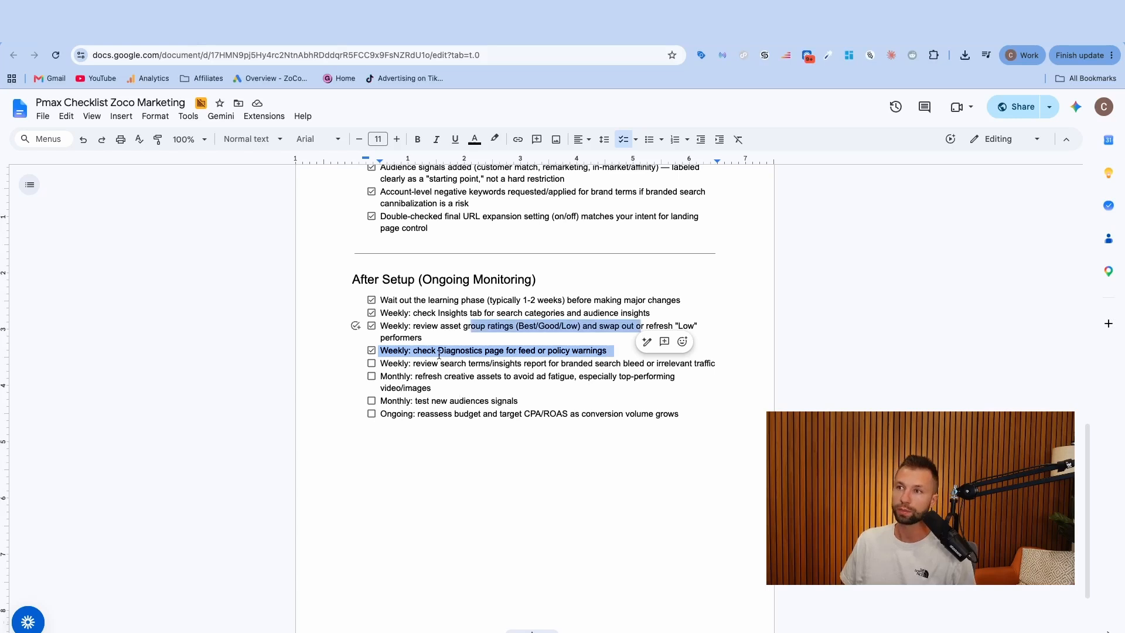
{"action": "left_click_drag", "start_coordinate": [415, 352], "coordinate": [594, 356]}
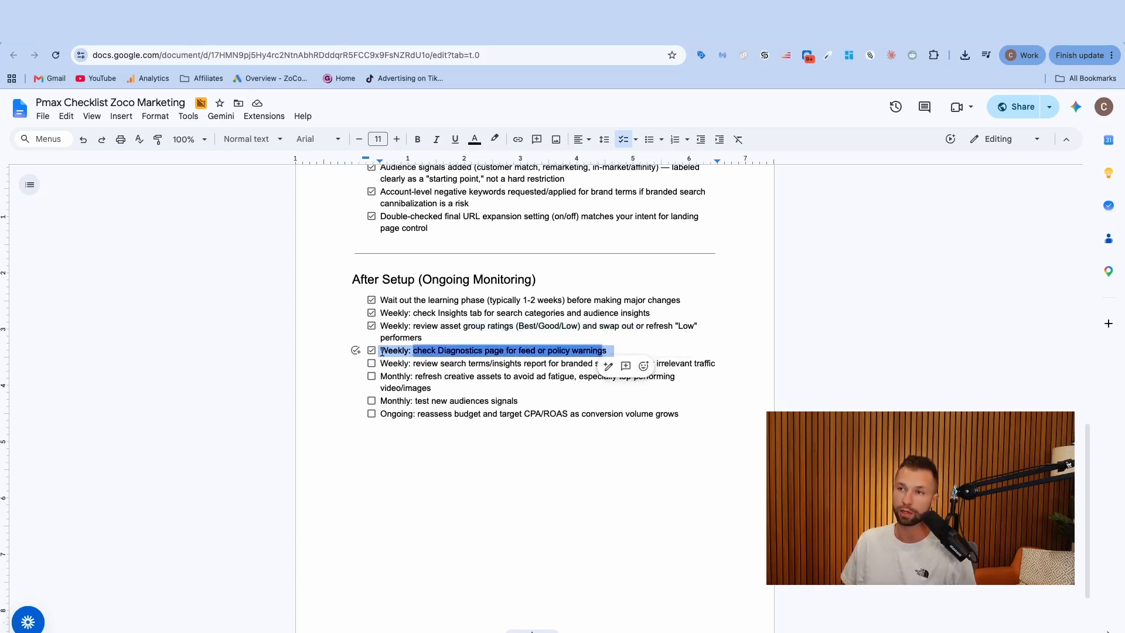
{"action": "left_click", "coordinate": [470, 376]}
{"action": "left_click", "coordinate": [218, 28]}
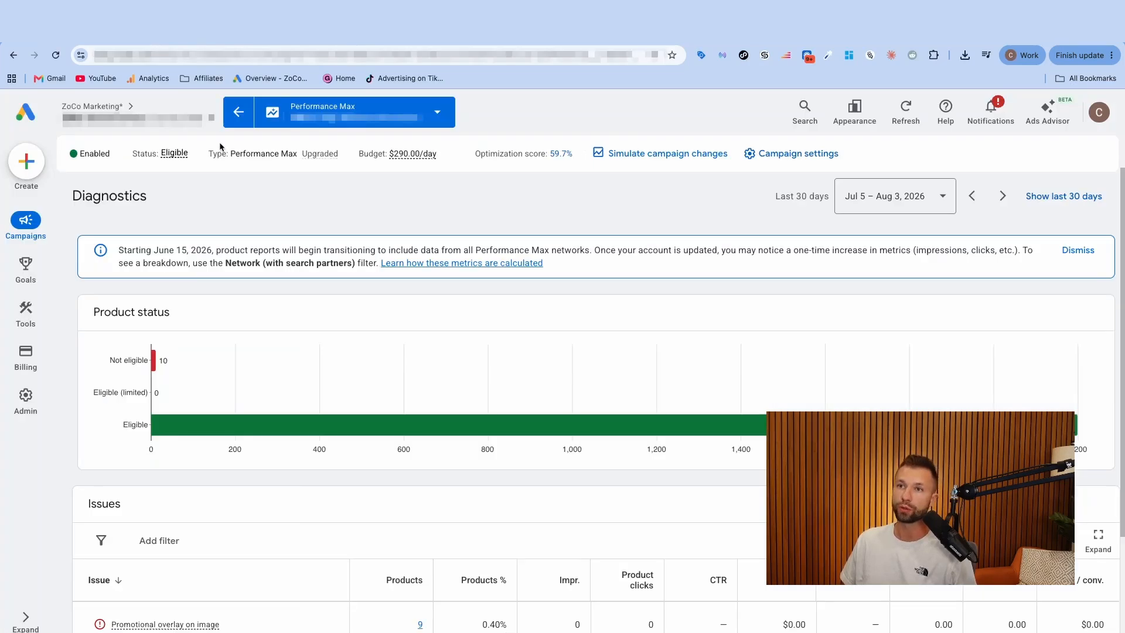
- Examine the product status chart for eligible and not eligible products, and the entries in the Issues table
{"action": "mouse_move", "coordinate": [32, 228]}
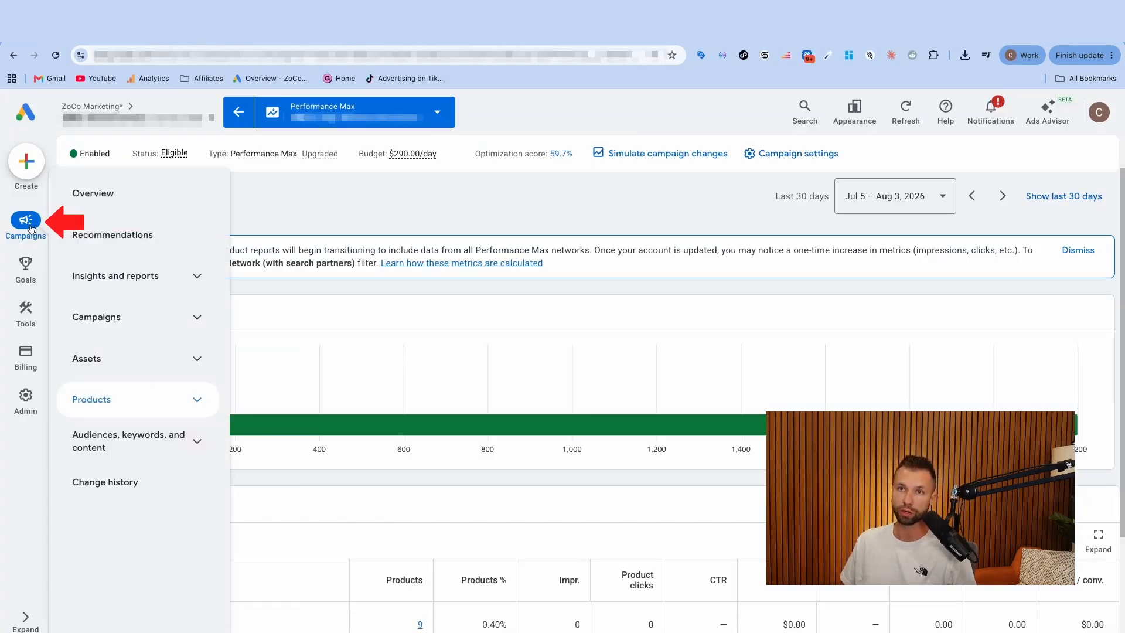
{"action": "left_click", "coordinate": [170, 399]}
{"action": "mouse_move", "coordinate": [155, 362]}
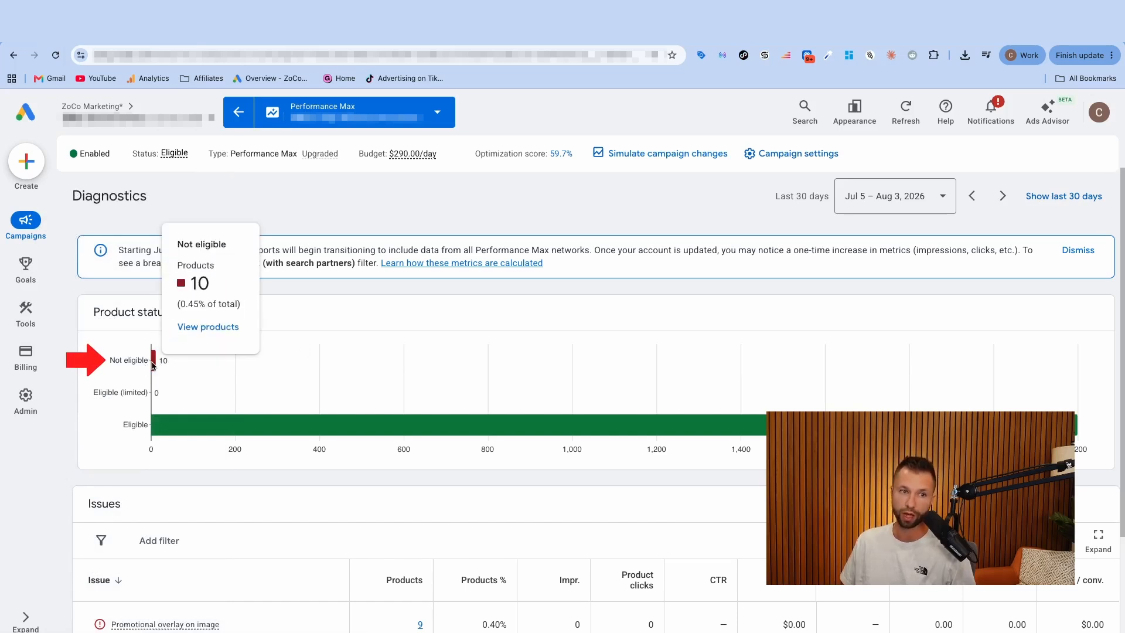
{"action": "mouse_move", "coordinate": [479, 429]}
{"action": "scroll", "coordinate": [586, 399], "scroll_direction": "down", "scroll_amount": 1}
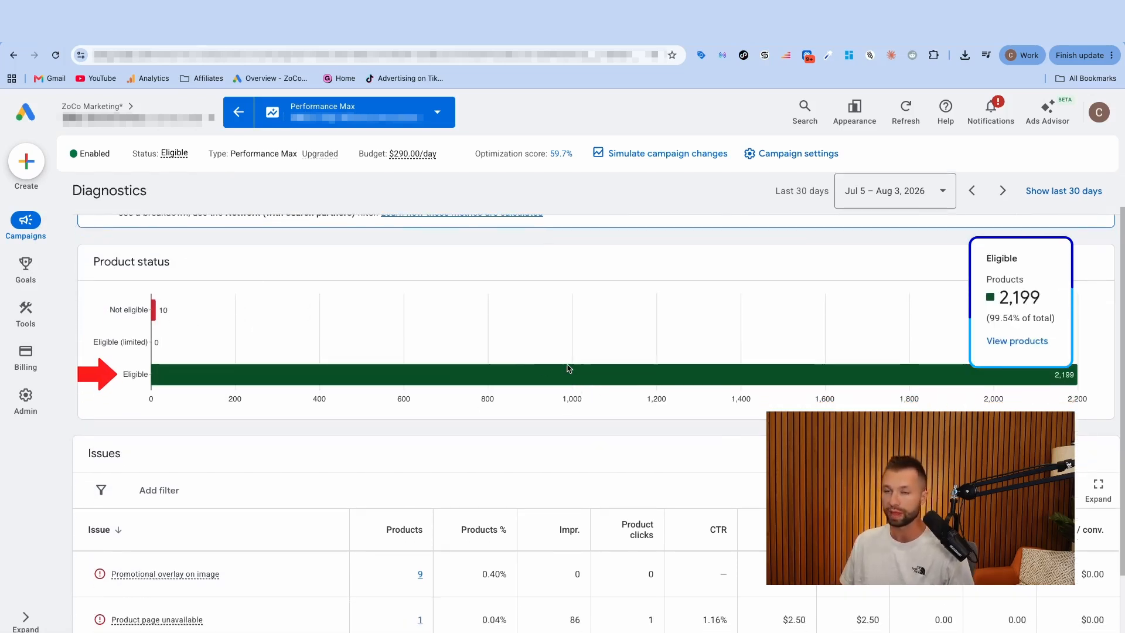
{"action": "scroll", "coordinate": [568, 368], "scroll_direction": "down", "scroll_amount": 2}
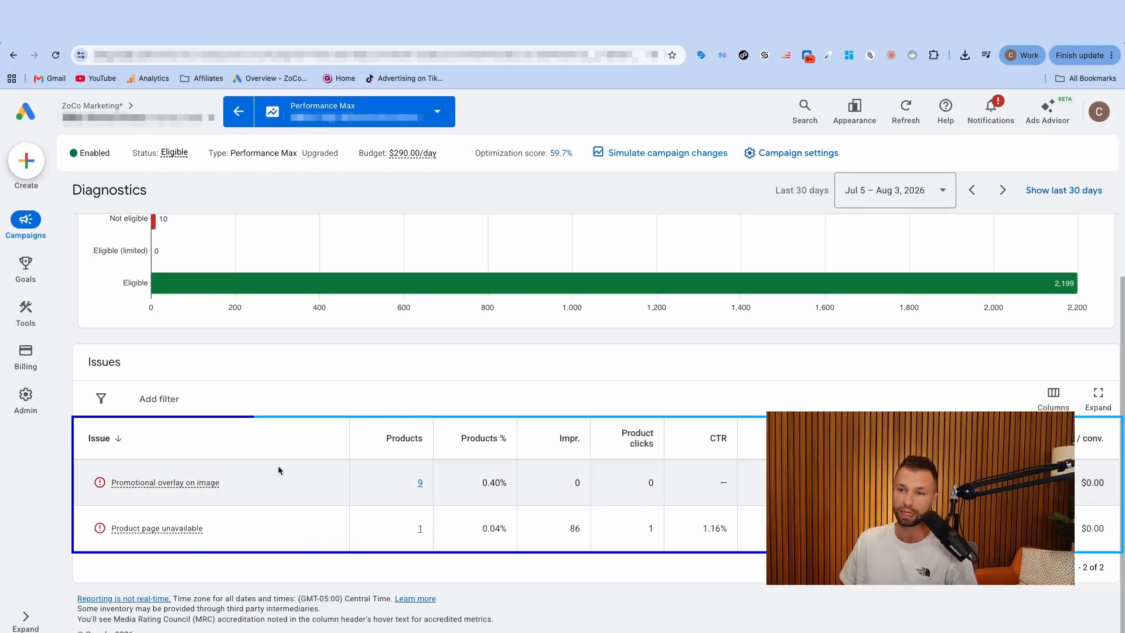
{"action": "mouse_move", "coordinate": [161, 485]}
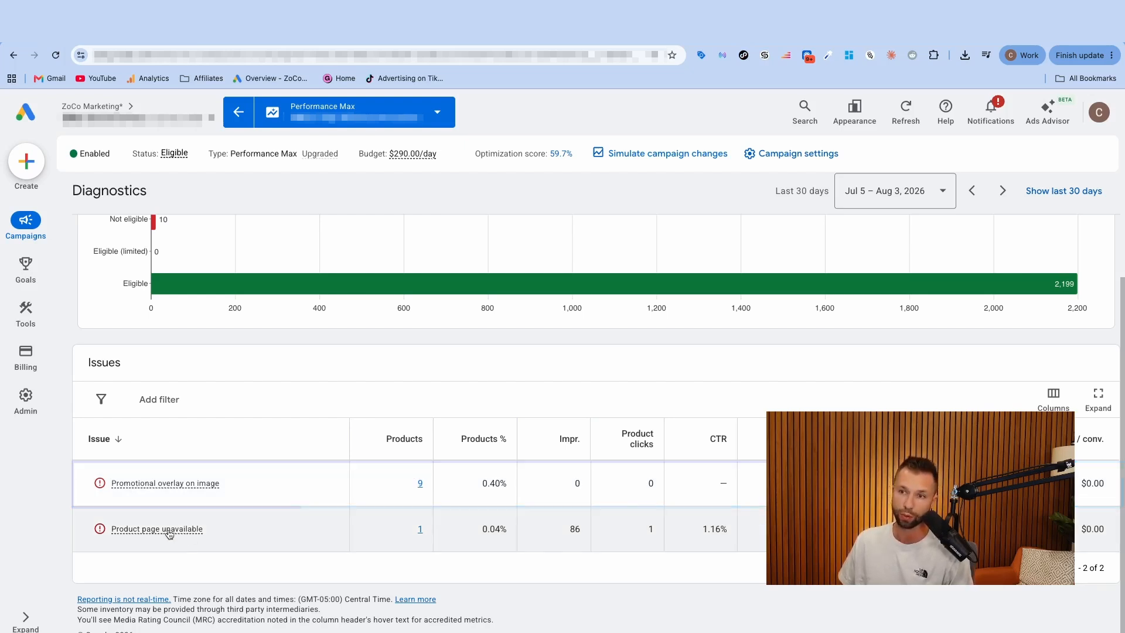
{"action": "mouse_move", "coordinate": [165, 531]}
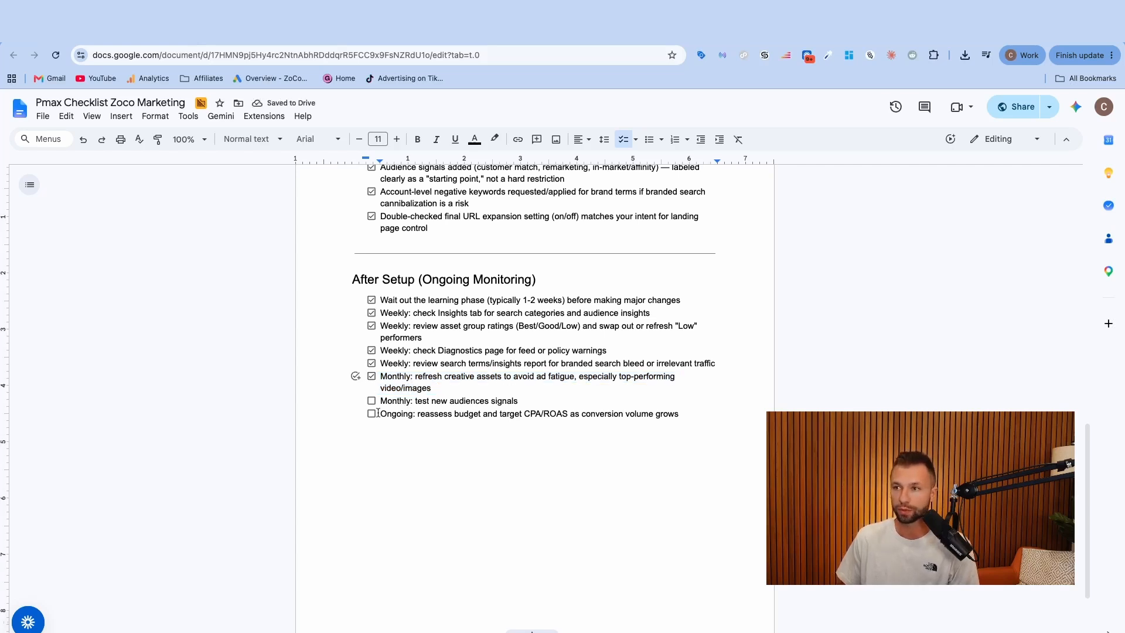
- In the Pmax Checklist document, tick off the monthly item for testing new audience signals
{"action": "left_click", "coordinate": [372, 401]}
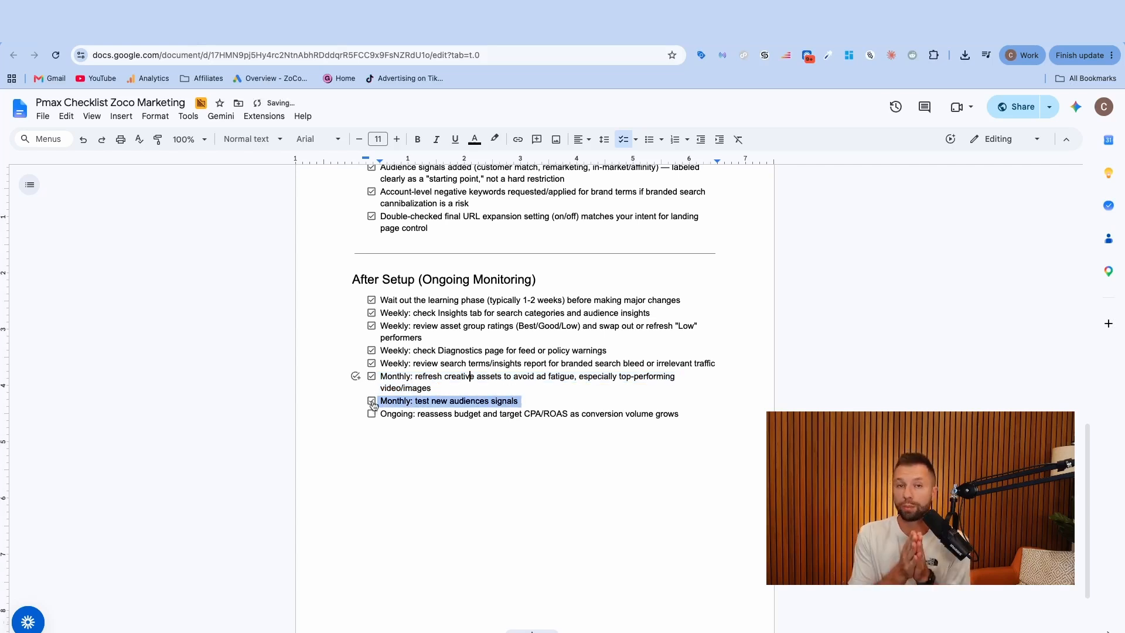